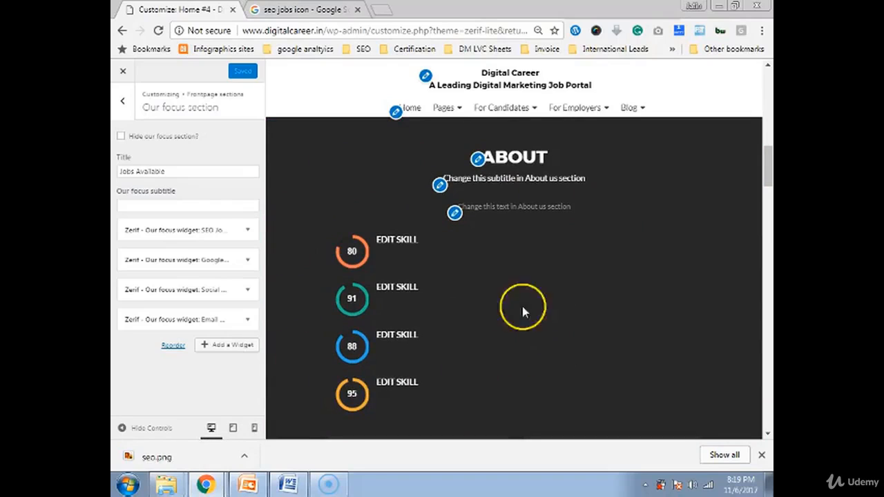
- Change the About heading to 'About Us' and begin the subtitle as 'Most trust job Portal'
click(478, 159)
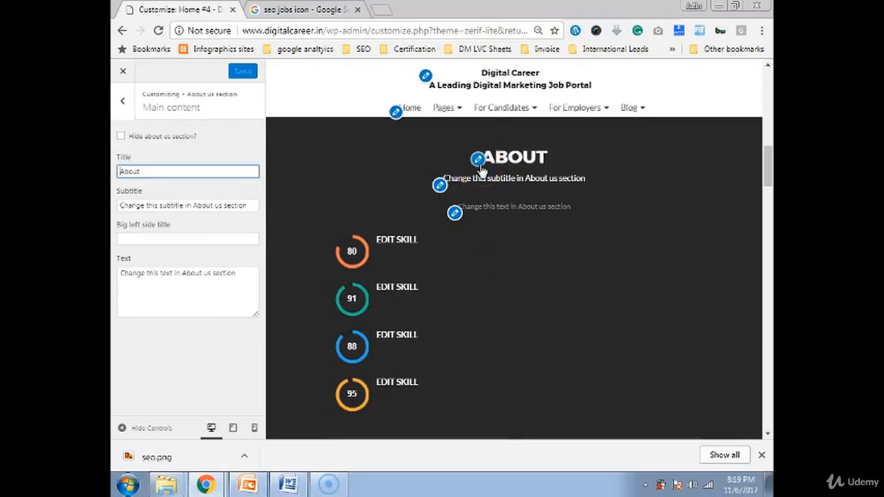
click(162, 172)
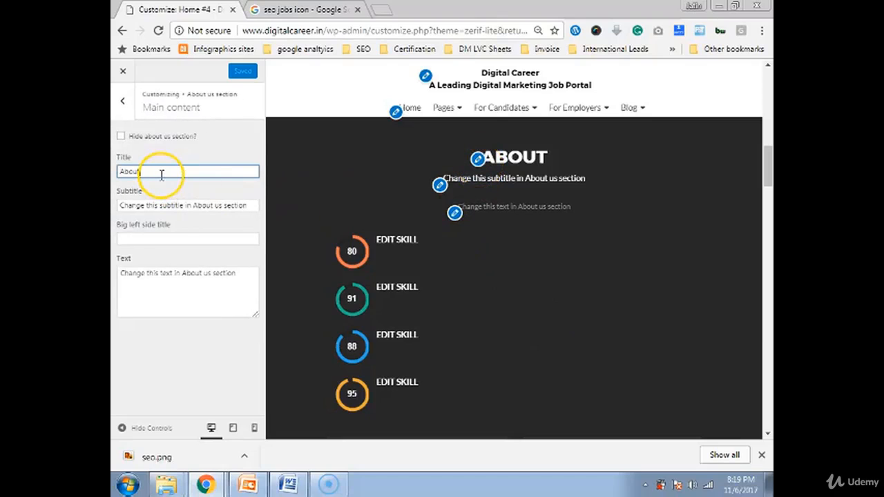
text(Us)
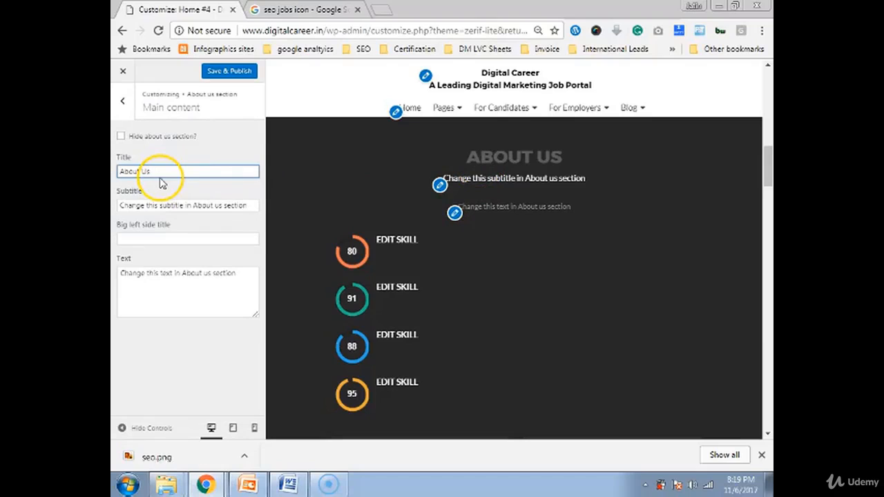
triple_click(130, 206)
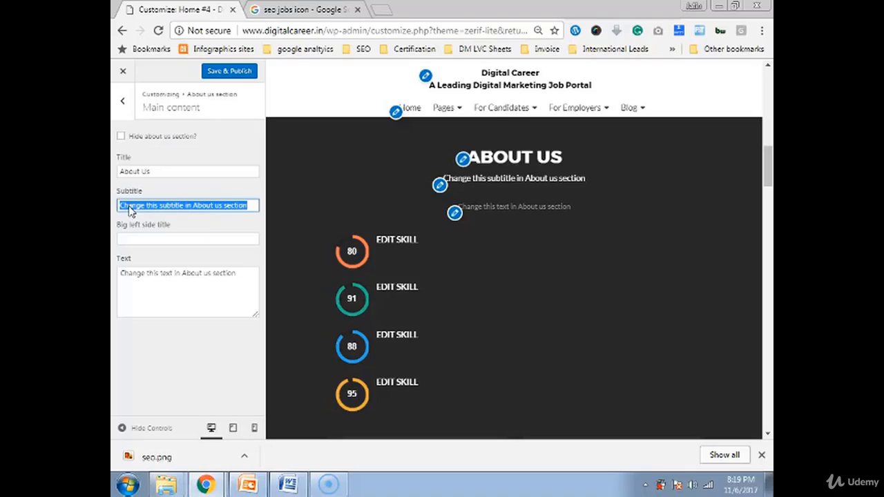
text(Most)
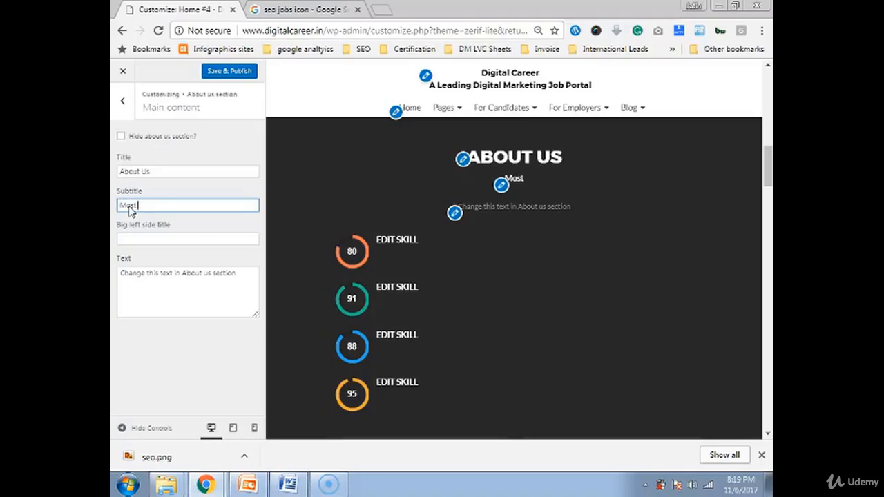
text( trust)
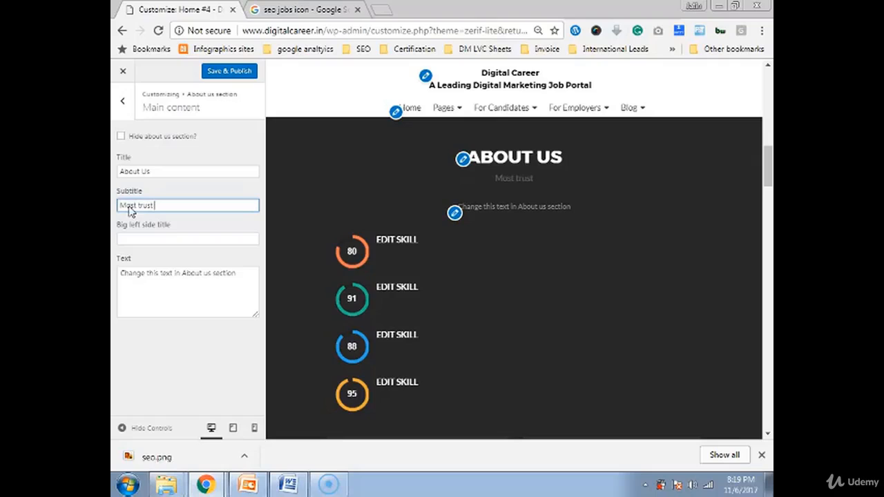
text( job Portal)
- Correct the subtitle words to 'Job' and 'Trusted'
key(Left)
key(Left)
key(Left)
key(Left)
key(Left)
key(Left)
key(Left)
key(Left)
key(Left)
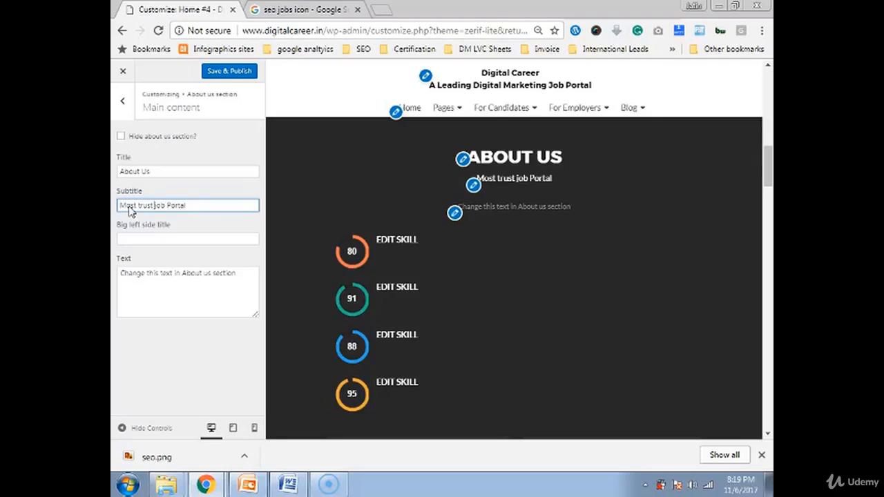
key(Delete)
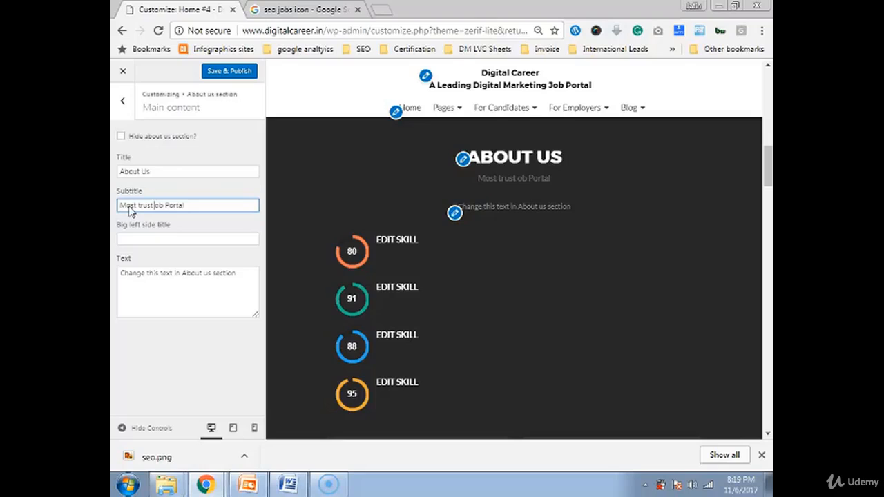
text(J)
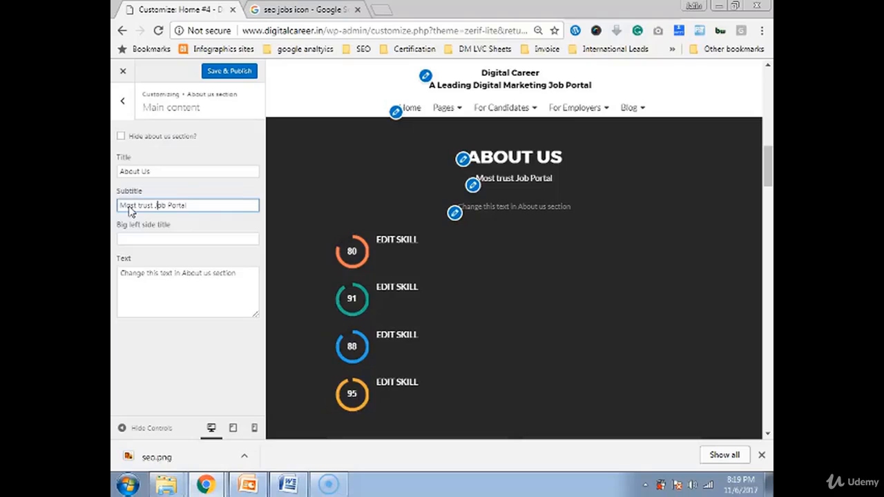
click(141, 205)
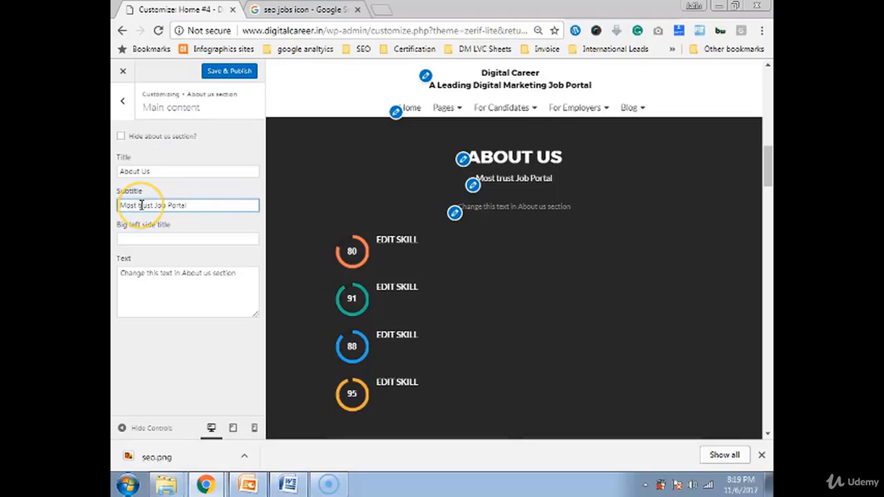
key(BackSpace)
text(Trust)
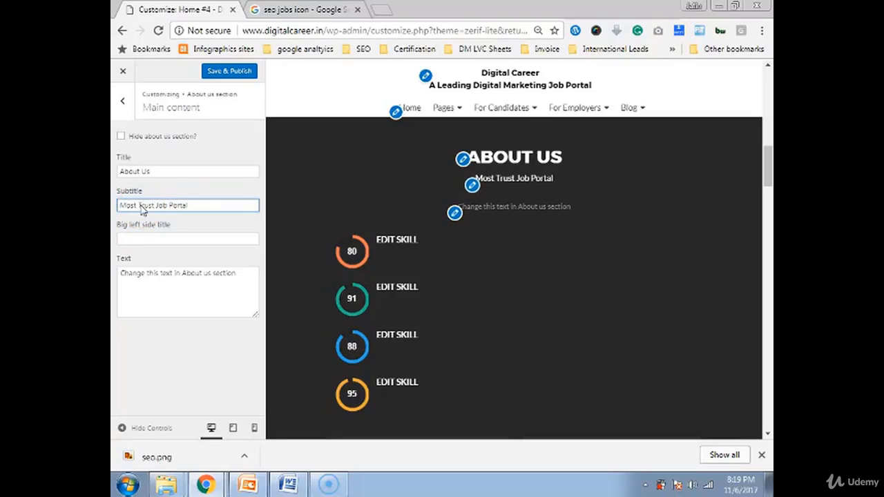
text(ed)
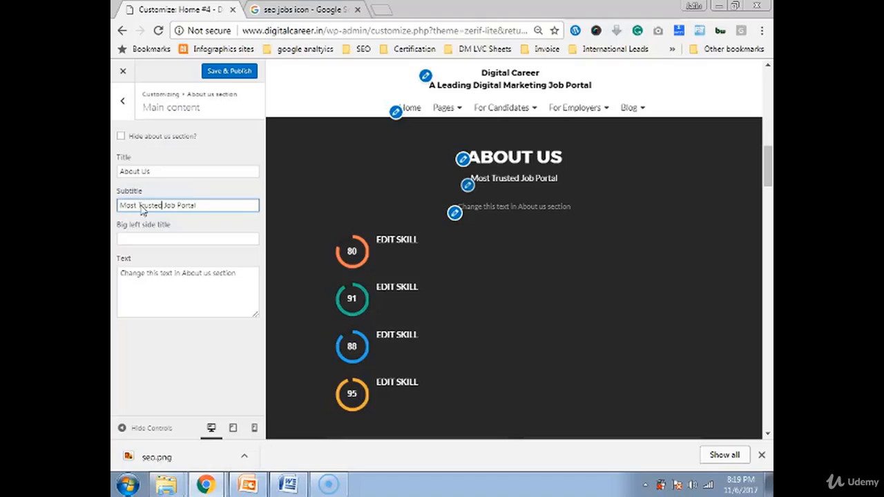
- Add 'For Digital Marketing' to the end of the subtitle and fix the accidental all-caps word
key(End)
text(f)
text(or )
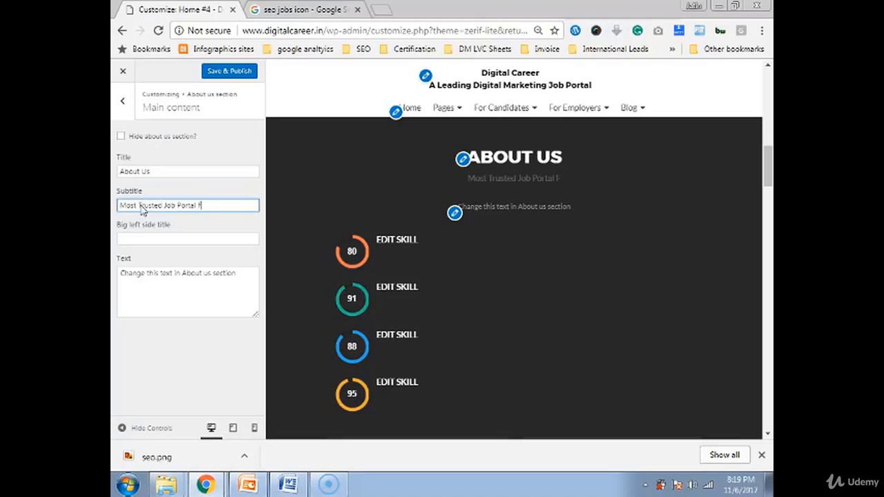
text(Digital)
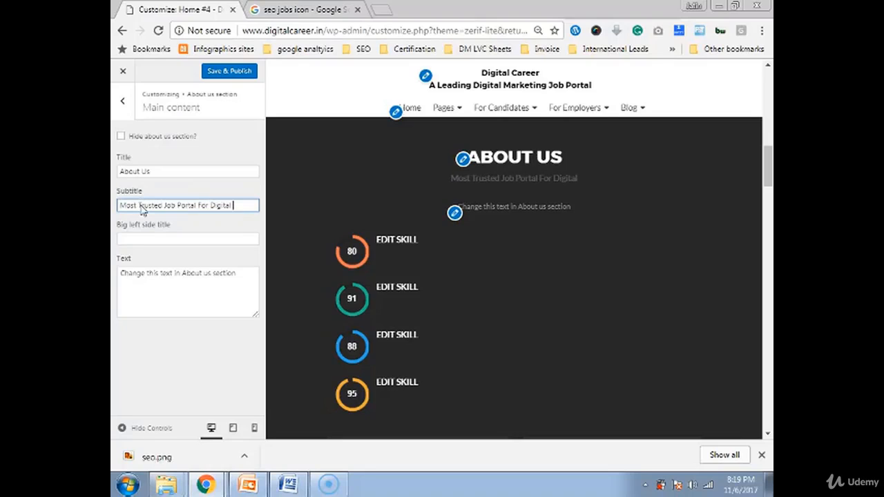
key(Caps_Lock)
text(MA)
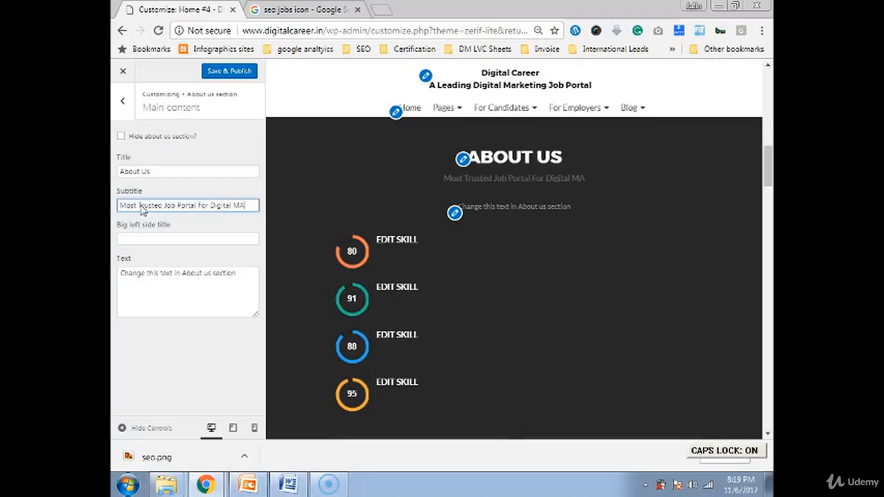
text(RKETING)
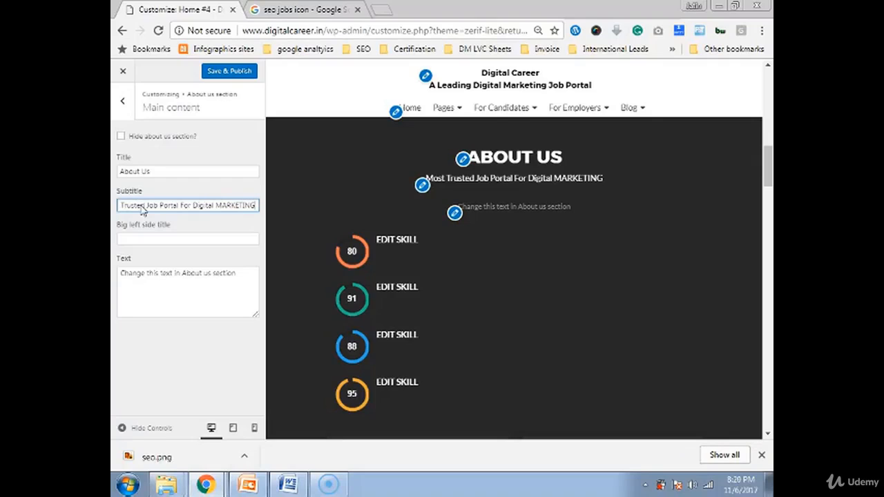
key(BackSpace)
key(BackSpace)
key(BackSpace)
key(BackSpace)
key(BackSpace)
key(BackSpace)
key(BackSpace)
key(BackSpace)
key(BackSpace)
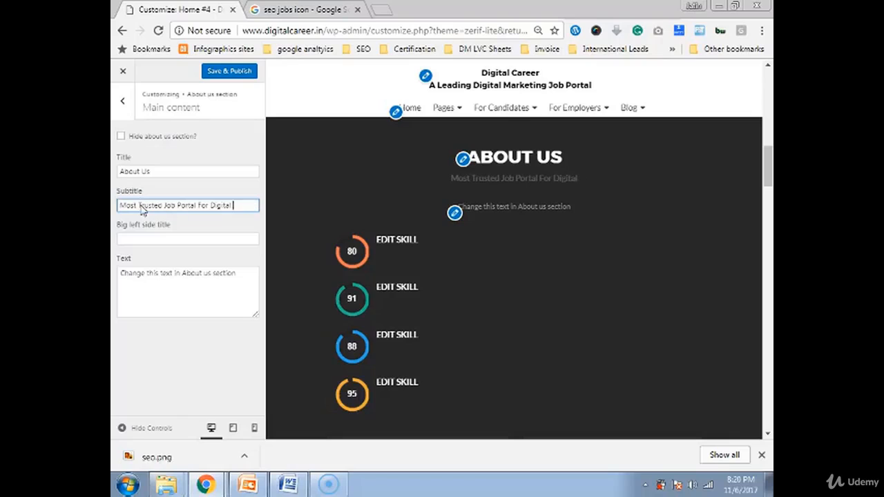
key(Caps_Lock)
text(M)
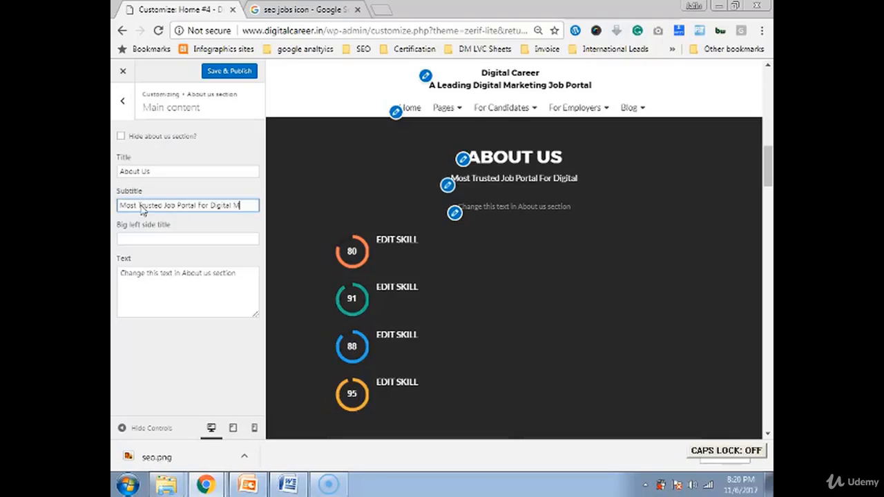
text(arketing)
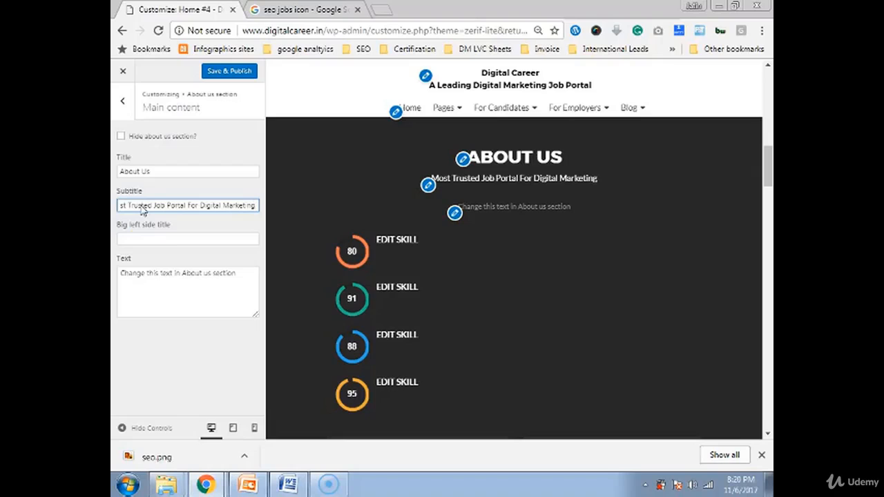
click(149, 240)
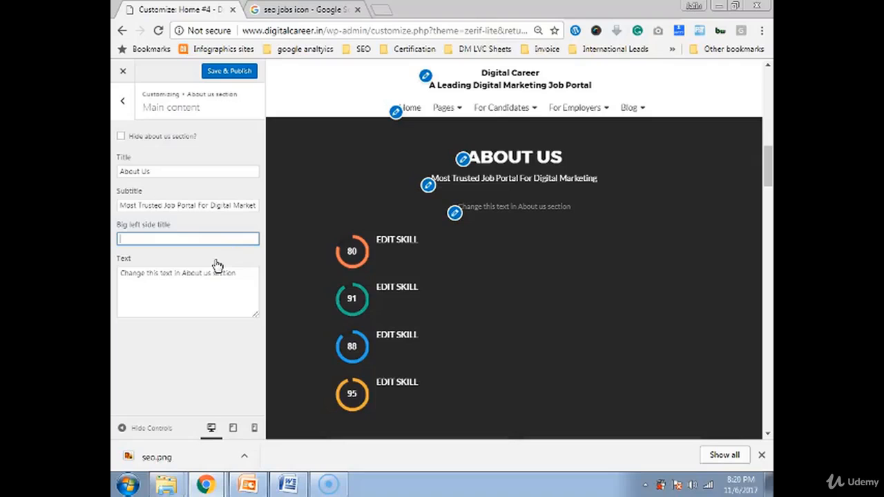
- Enter 'Selection Rate' as the big left side title and zoom the browser out to 75%
text(SE)
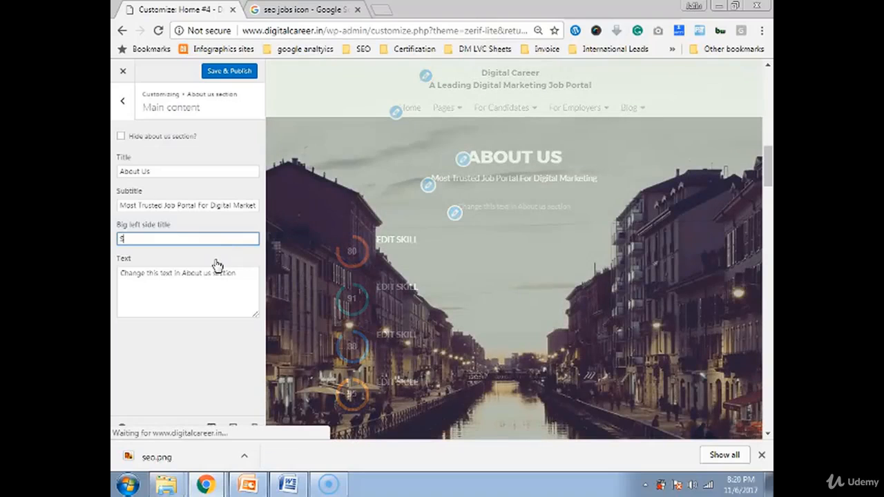
key(BackSpace)
text(Selec)
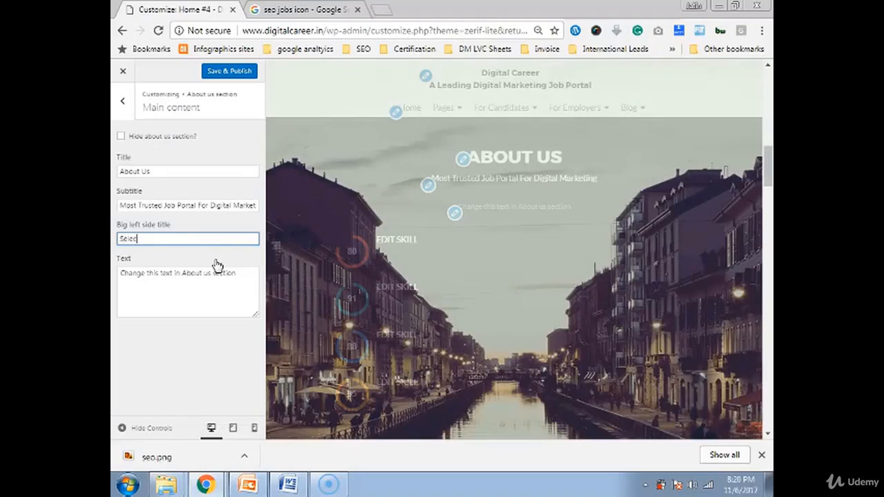
text(tion)
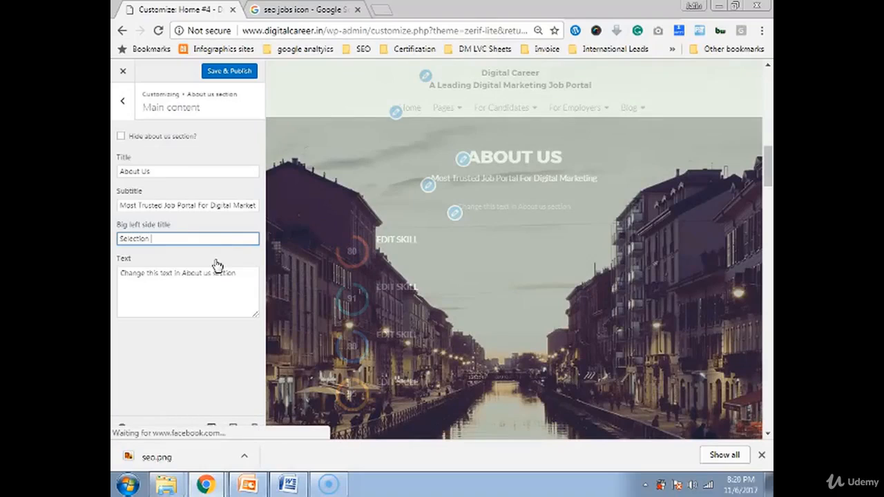
text( Rate)
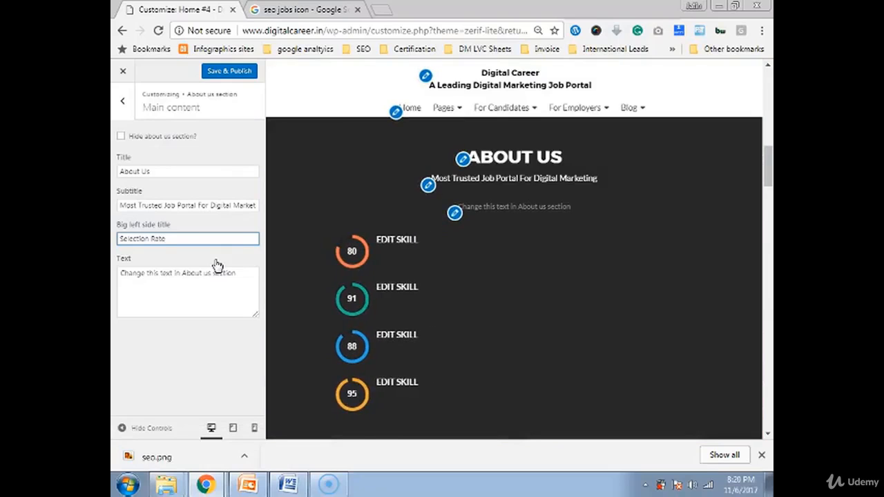
click(181, 292)
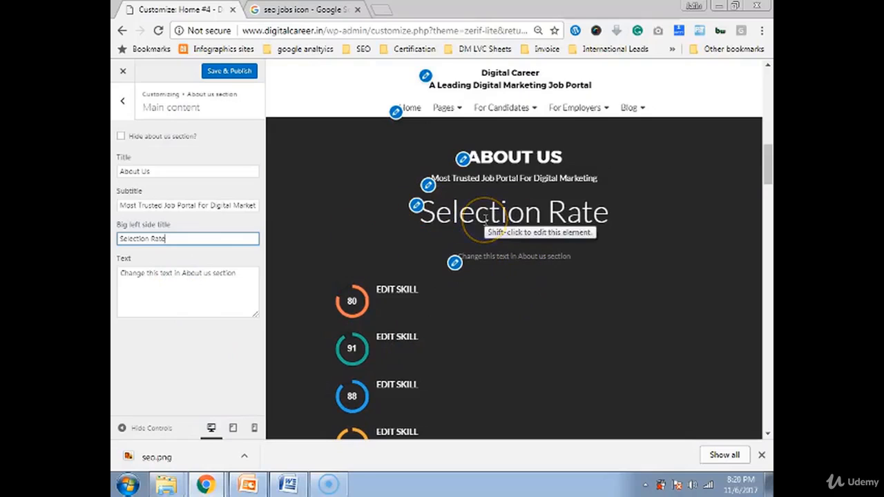
key(ctrl+minus)
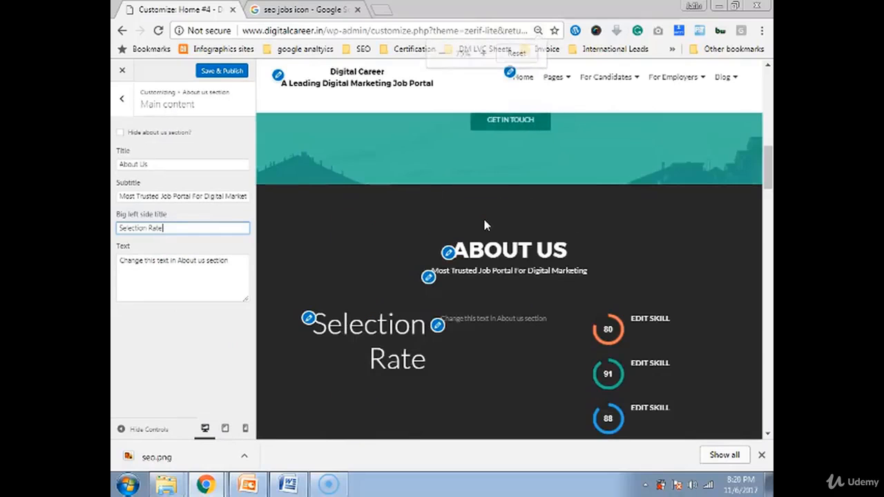
scroll(507, 263, down, 1)
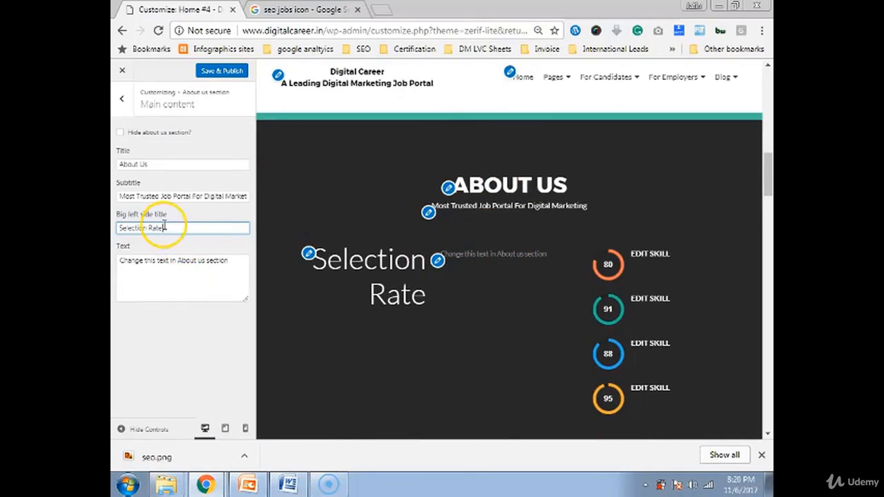
triple_click(163, 197)
key(ctrl+c)
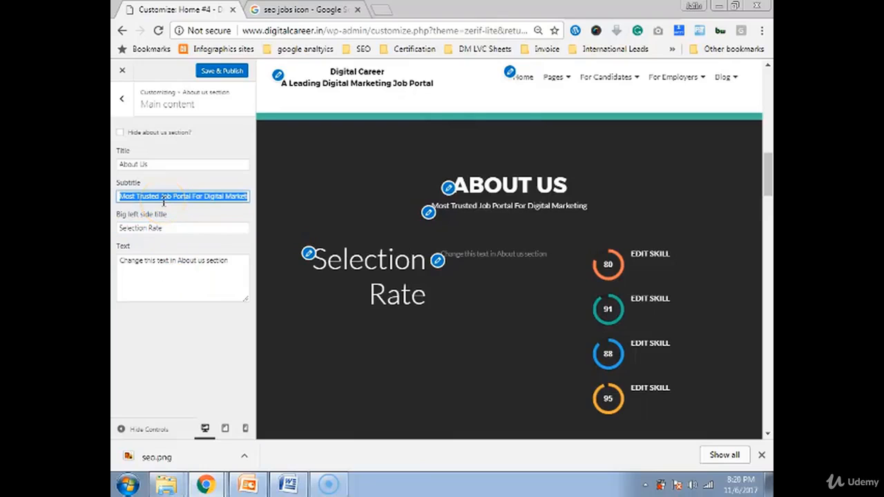
- Move the subtitle wording into the big left side title and leave the subtitle empty
key(BackSpace)
triple_click(166, 226)
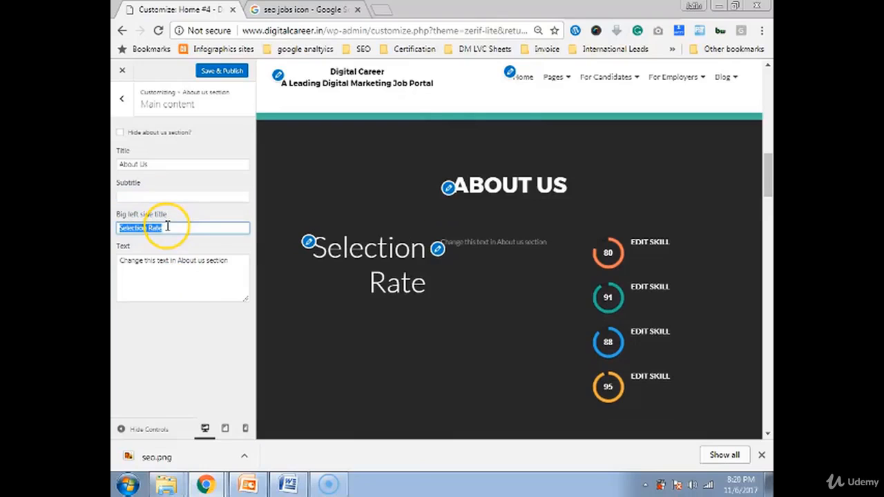
key(ctrl+v)
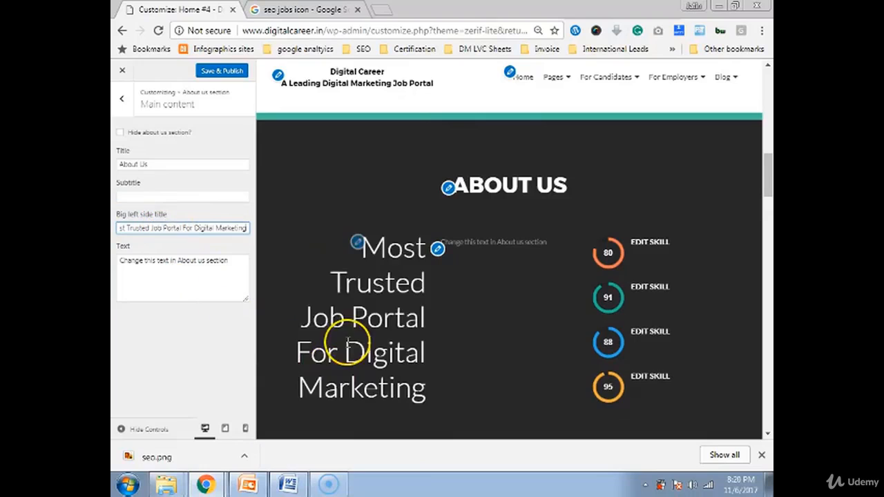
scroll(391, 342, down, 3)
scroll(400, 256, up, 2)
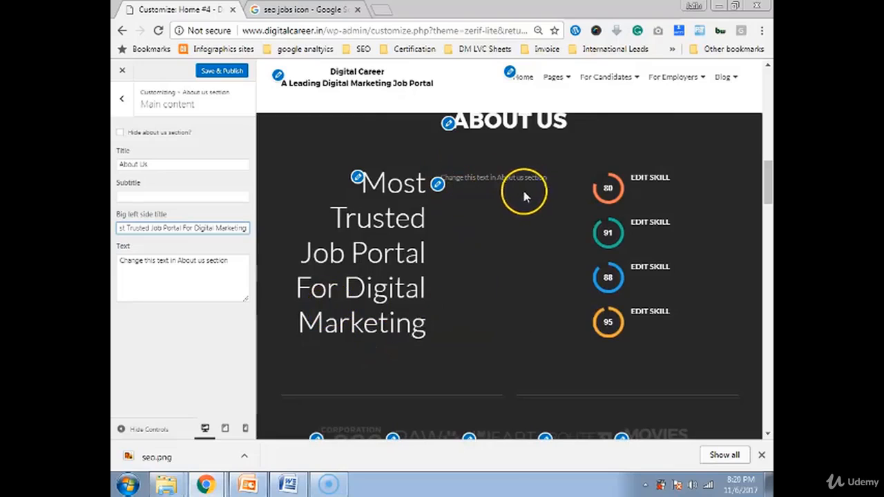
- Keep the About us text unchanged and return to the section's parts list
triple_click(182, 270)
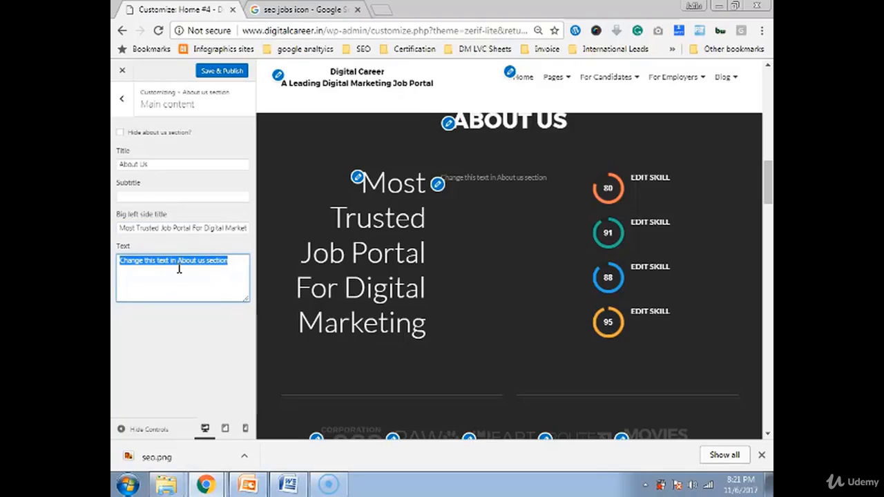
click(610, 184)
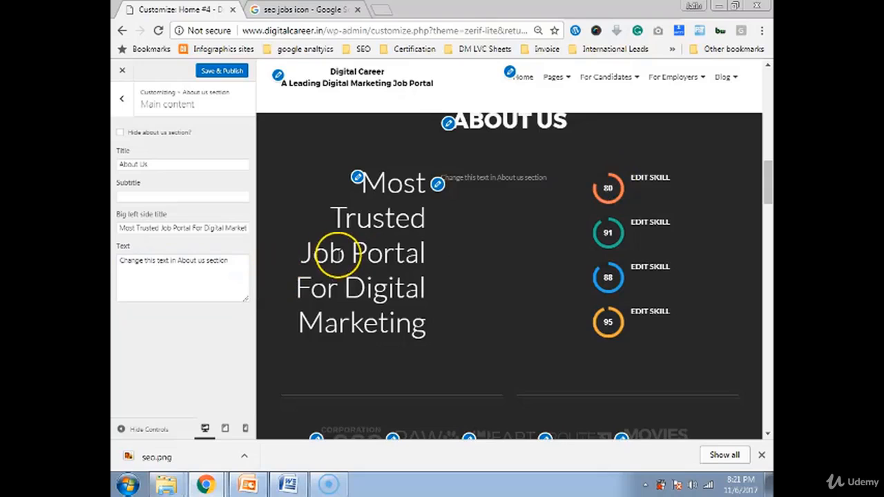
scroll(339, 262, down, 1)
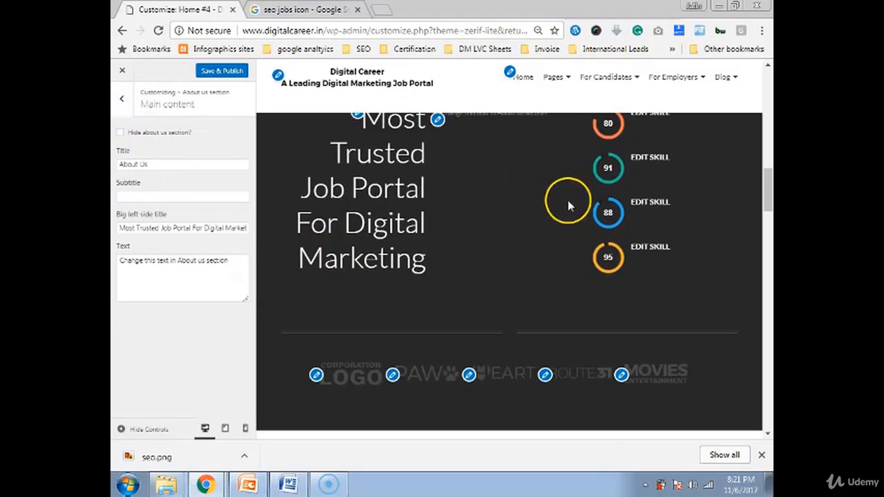
scroll(613, 211, up, 1)
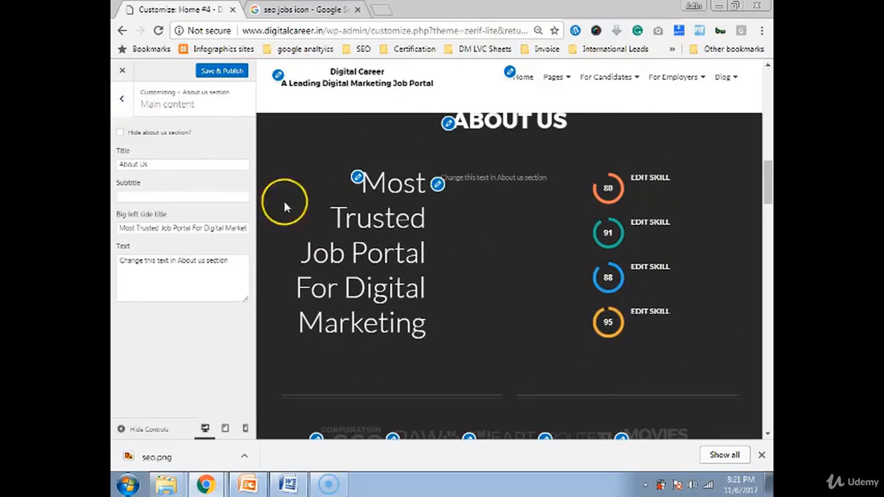
click(123, 98)
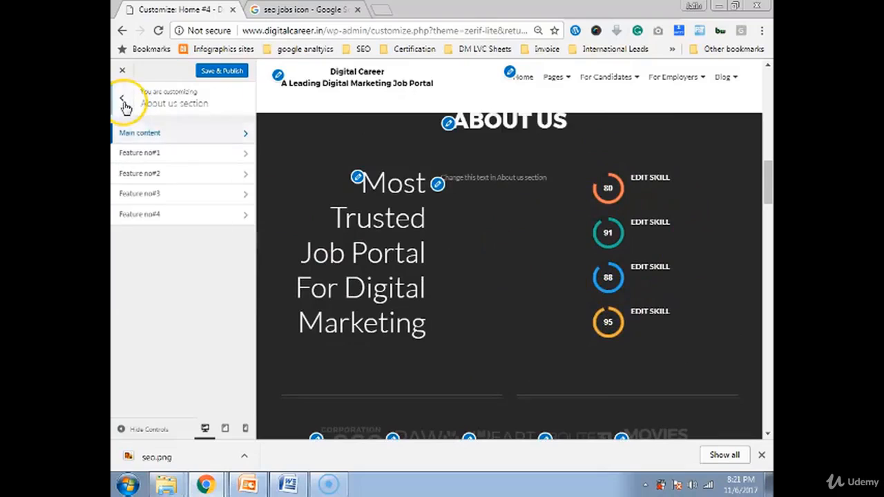
- Rename Feature no#1 to 'Relvant Jobs' and change its percentage from 80 to 98
click(152, 153)
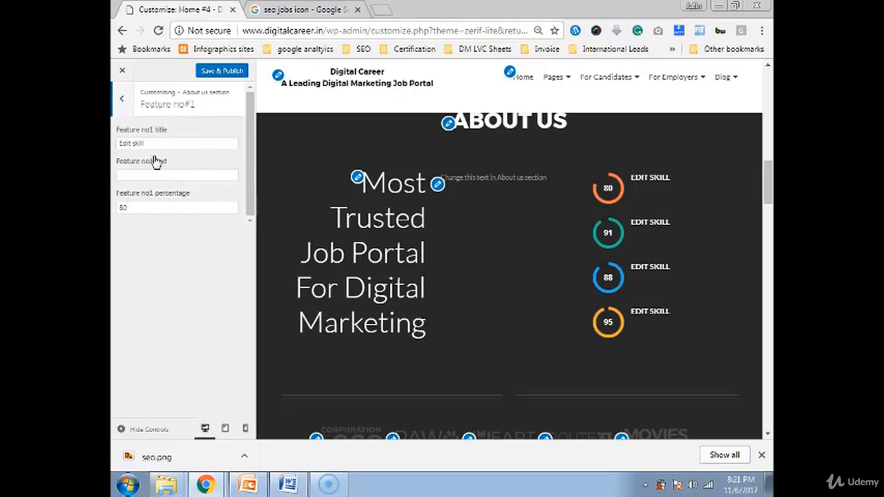
click(156, 143)
triple_click(155, 144)
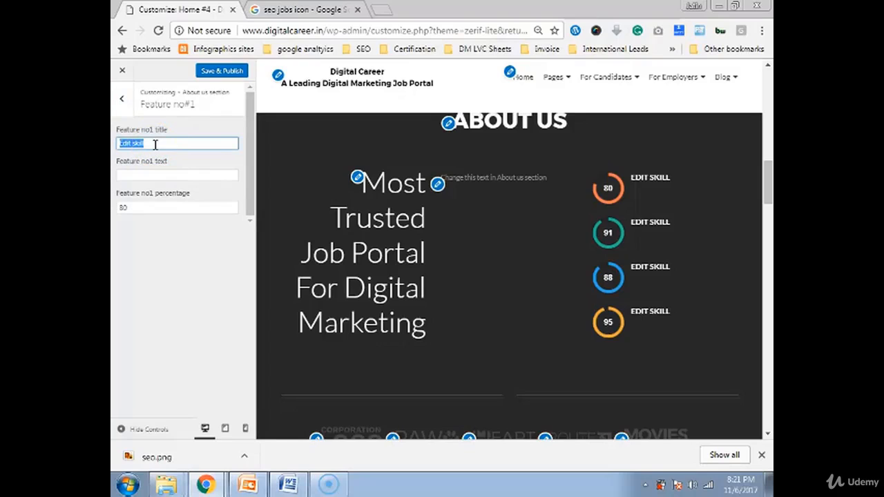
text(Rel)
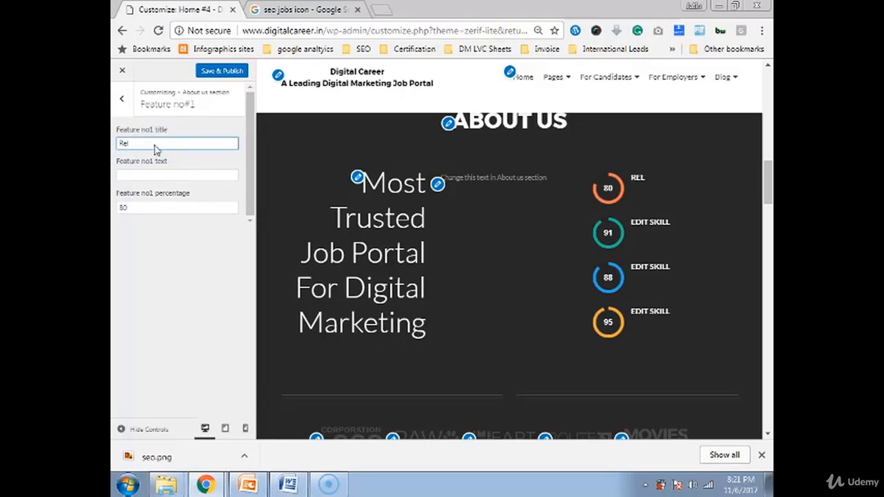
text(van)
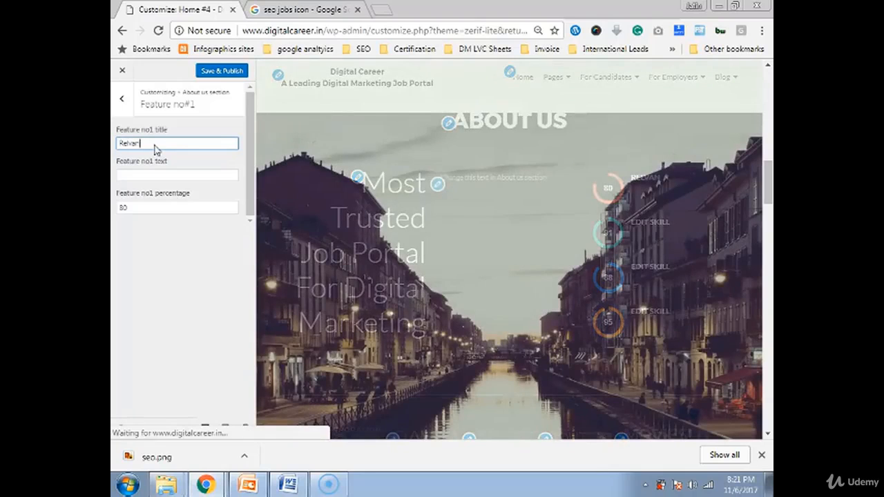
text(t Jobs)
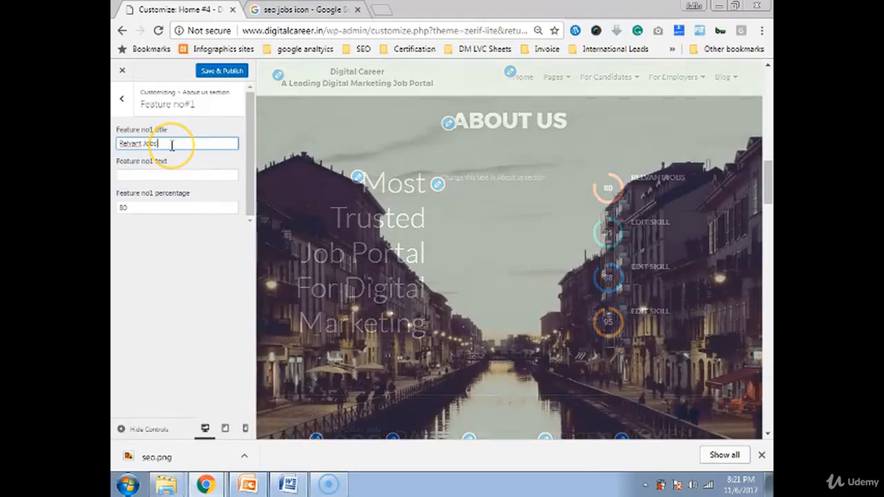
click(148, 206)
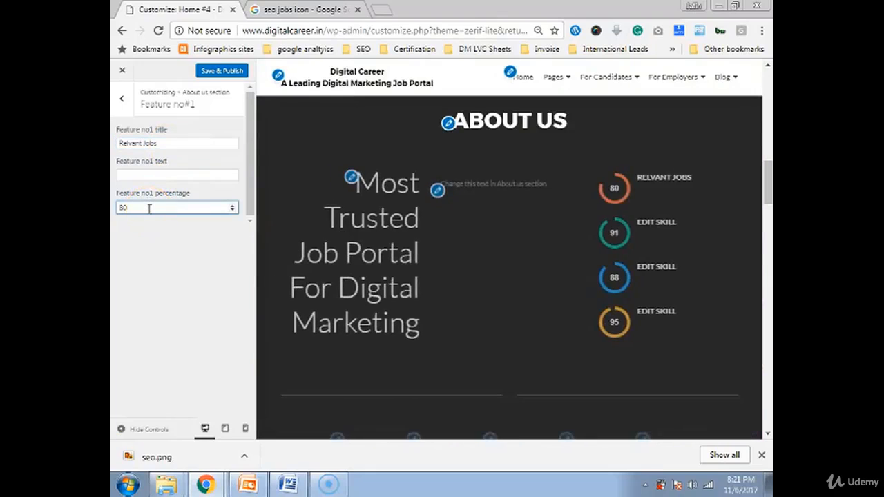
drag(148, 209, 117, 218)
text(98)
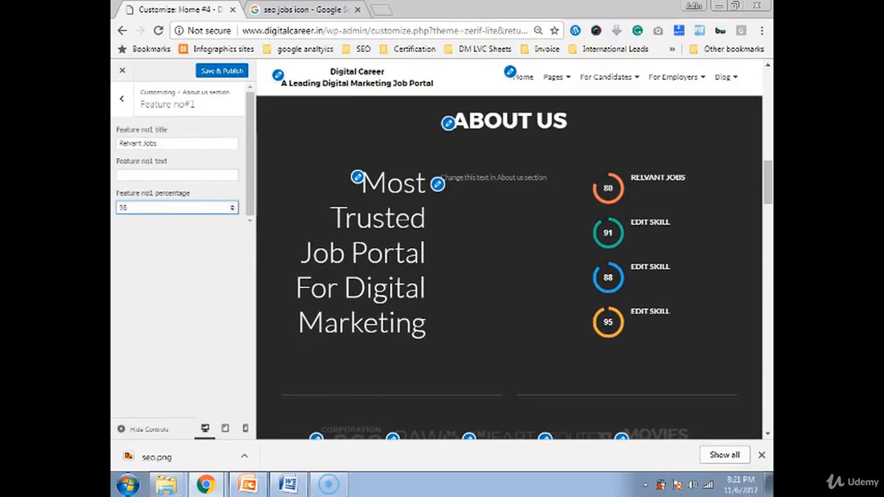
click(120, 102)
- Rename Feature no#2 to 'Search Relevance' and change its percentage from 91 to 92
click(155, 181)
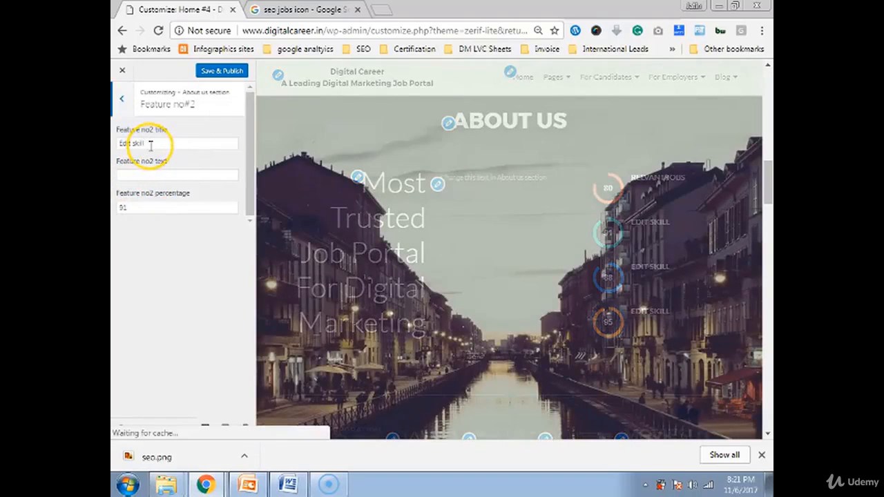
triple_click(150, 143)
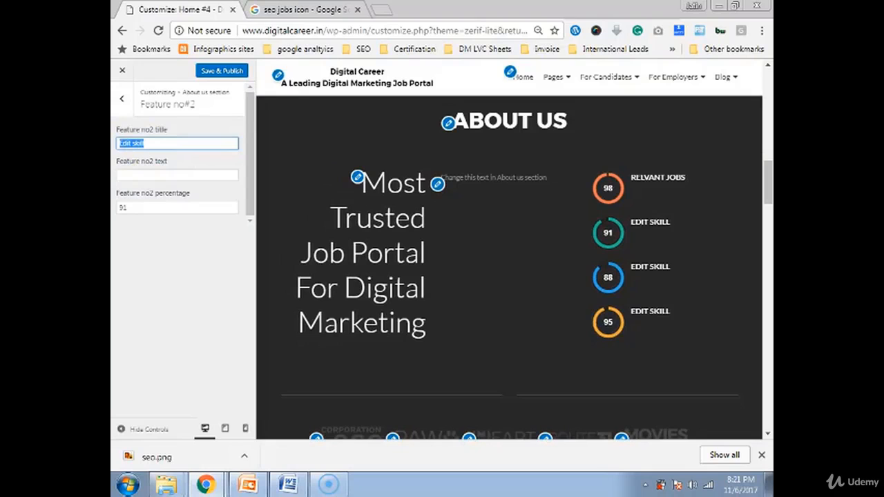
text(Searc)
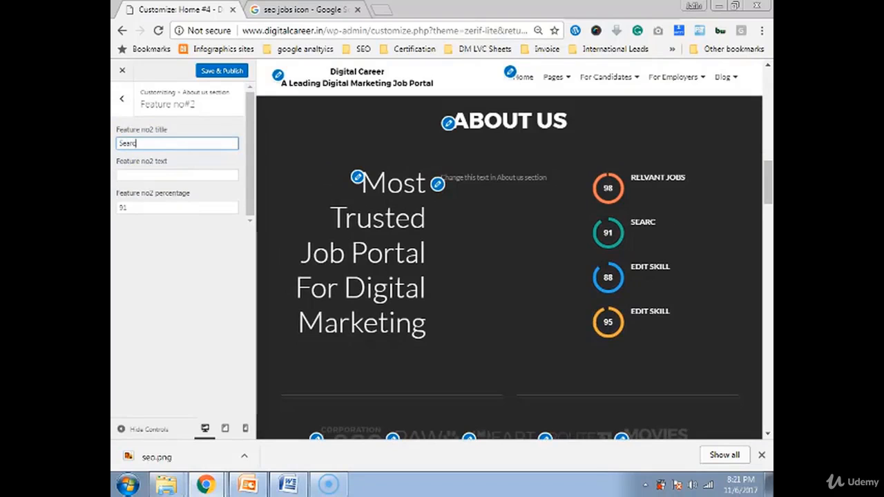
text(h Rel)
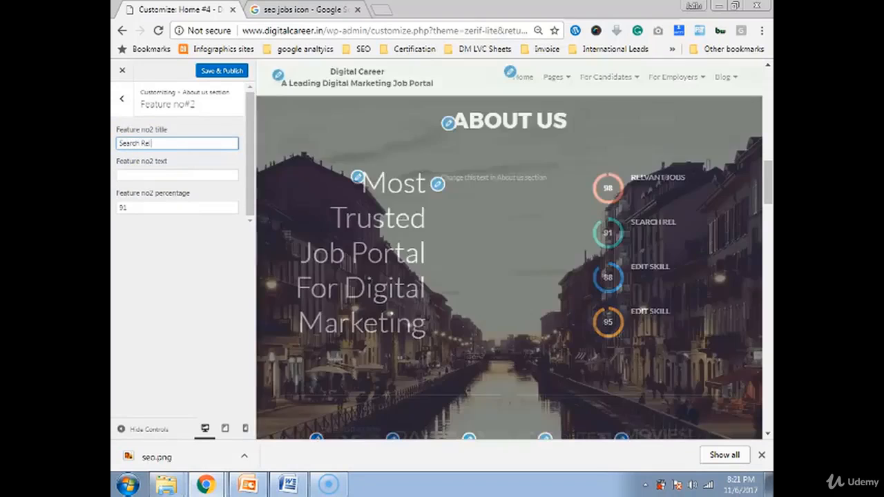
text(evance)
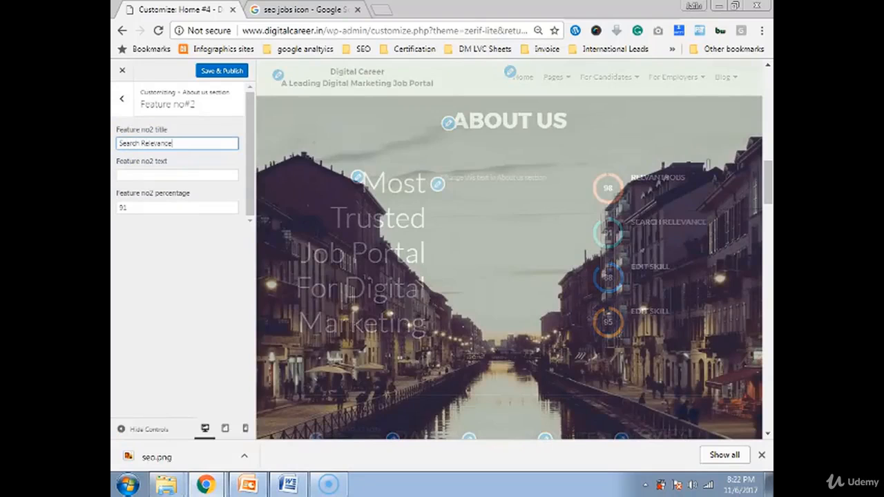
double_click(136, 207)
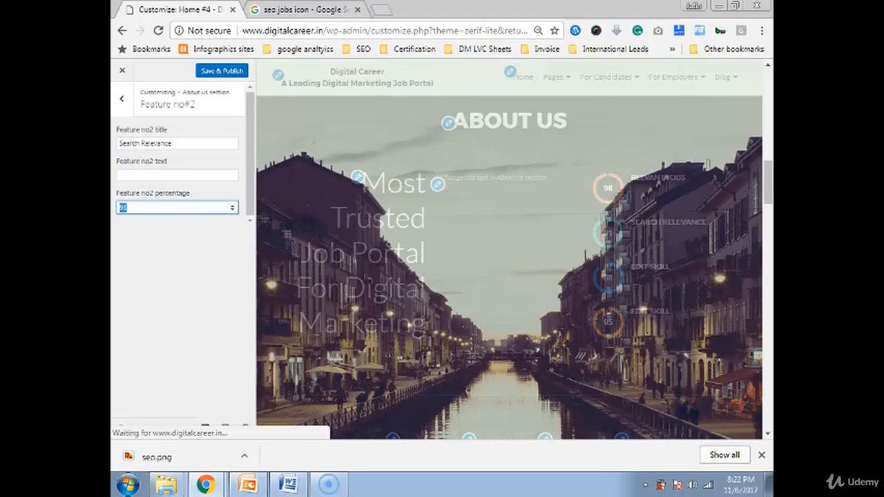
text(9)
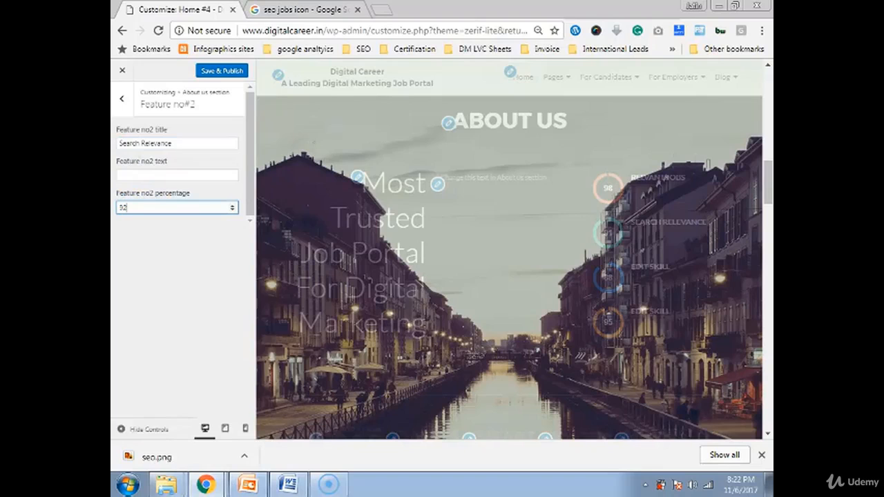
text(2)
click(122, 98)
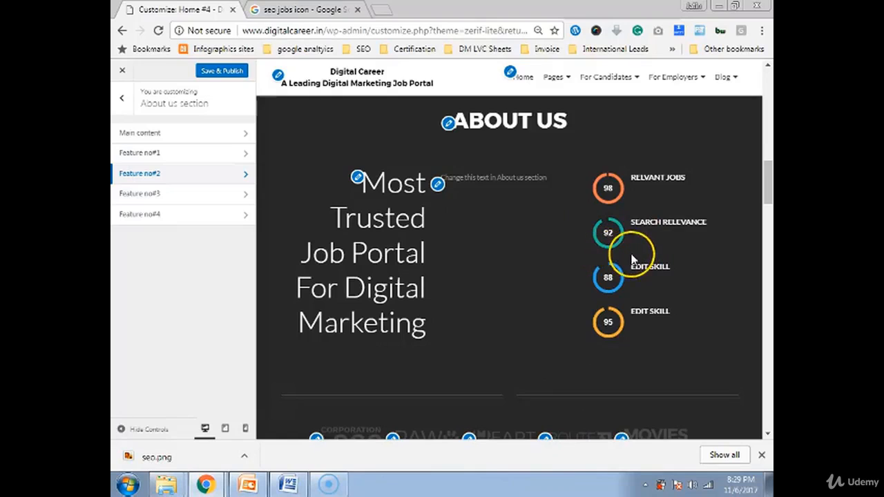
- Scroll to the client logo row and open the Corporation Logo client's settings
scroll(617, 304, down, 2)
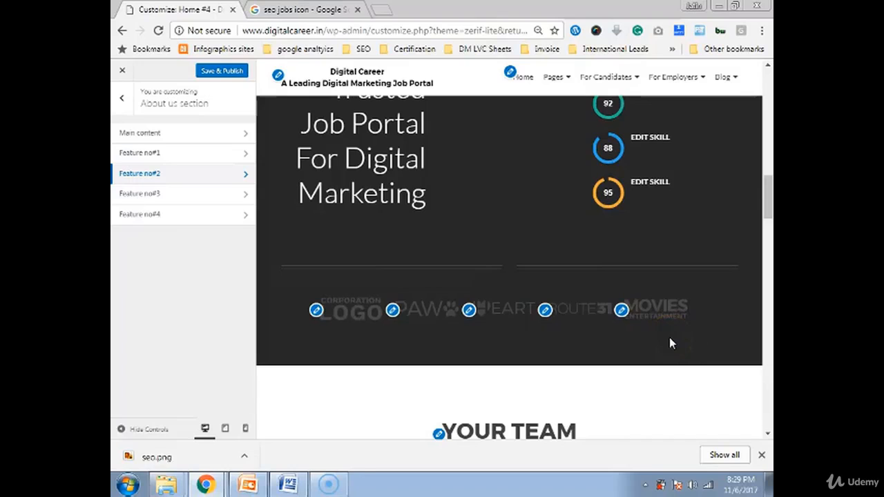
click(316, 310)
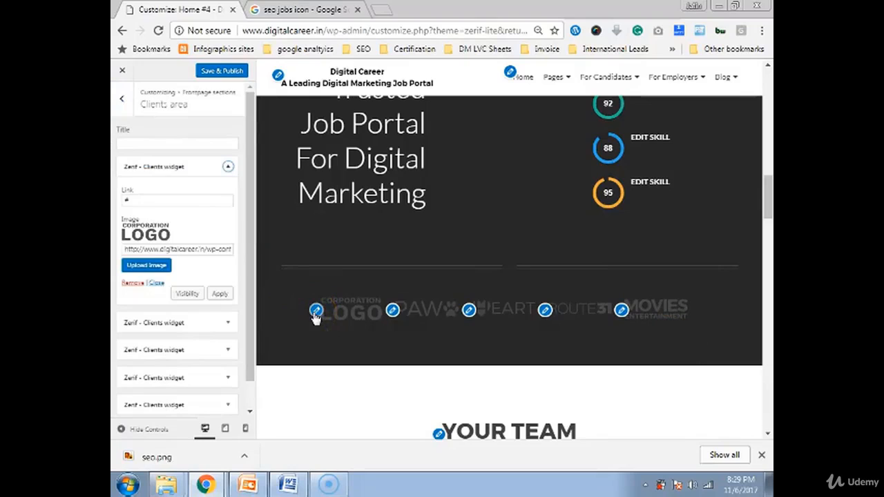
- Open the media library to pick a new image for the first client logo
click(148, 261)
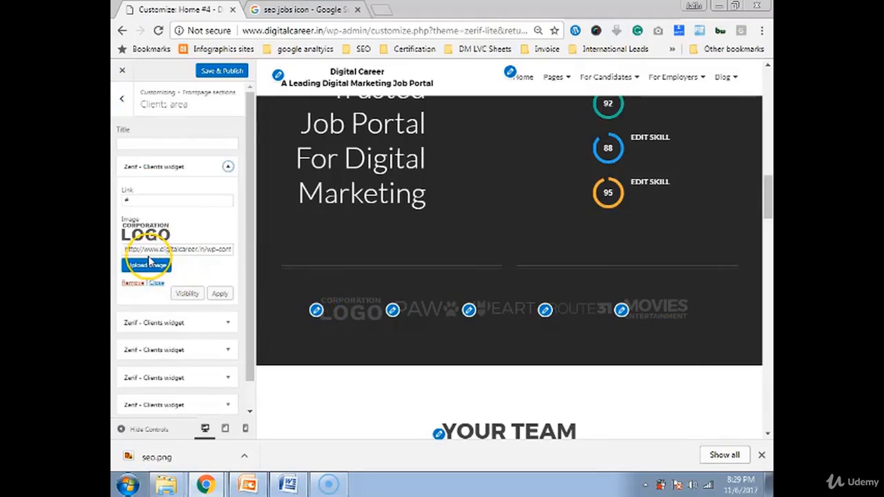
click(147, 266)
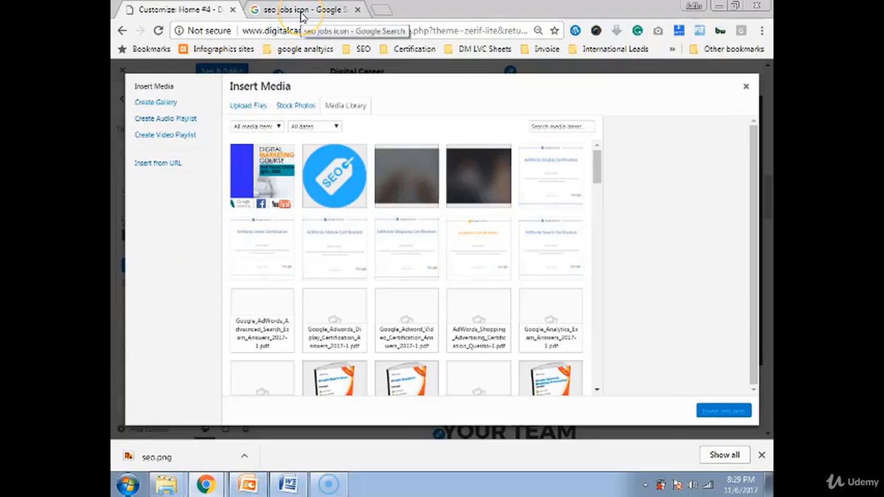
click(302, 15)
- Search Google Images for 'google icon' and limit results to images larger than 400×300
scroll(296, 147, up, 10)
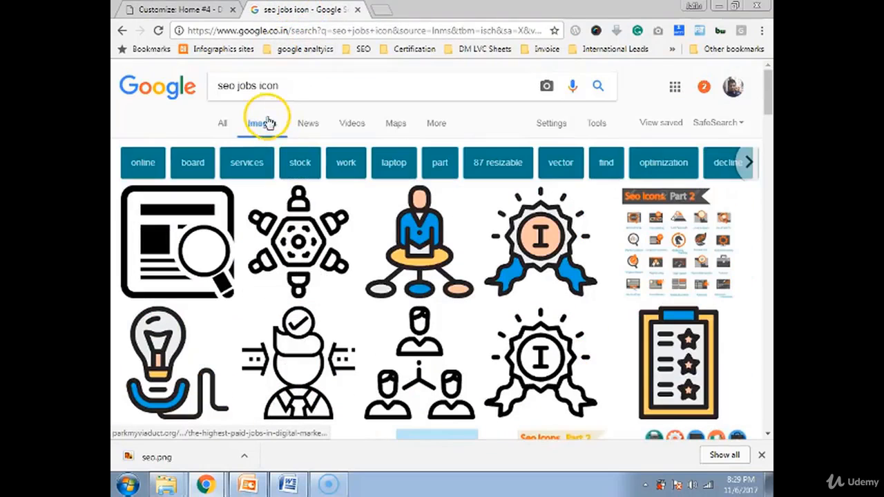
drag(257, 86, 217, 86)
text(go)
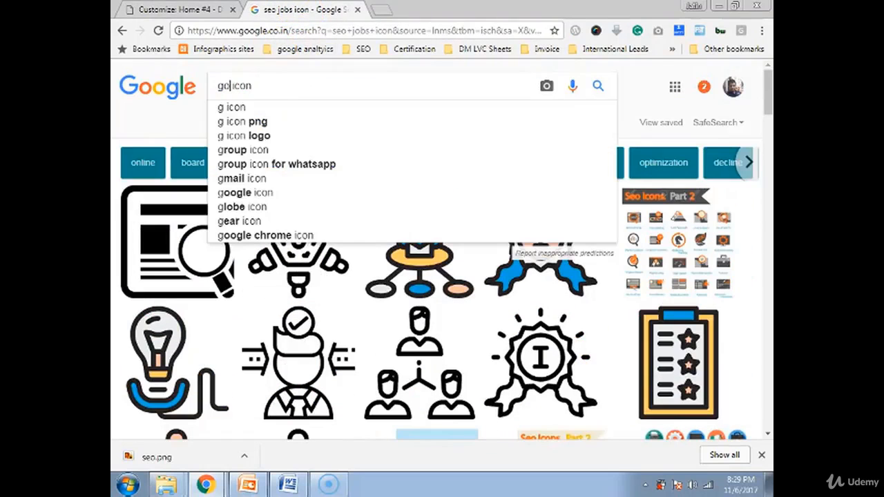
text(og)
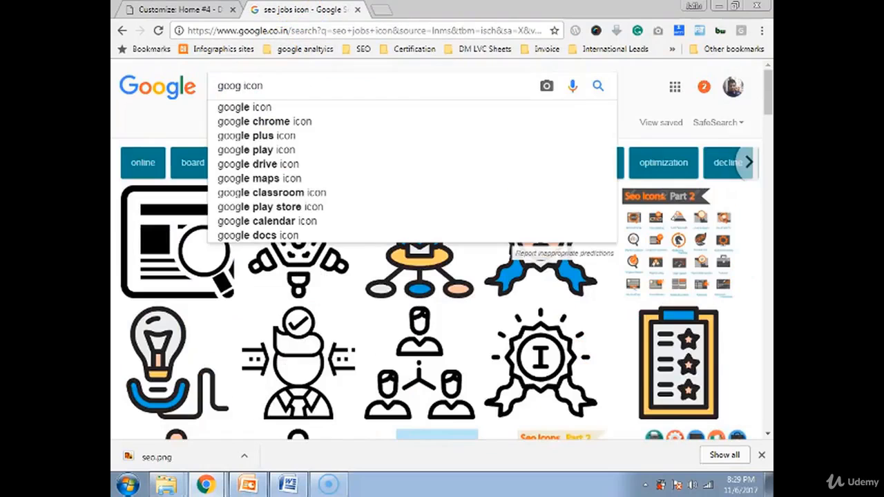
click(223, 107)
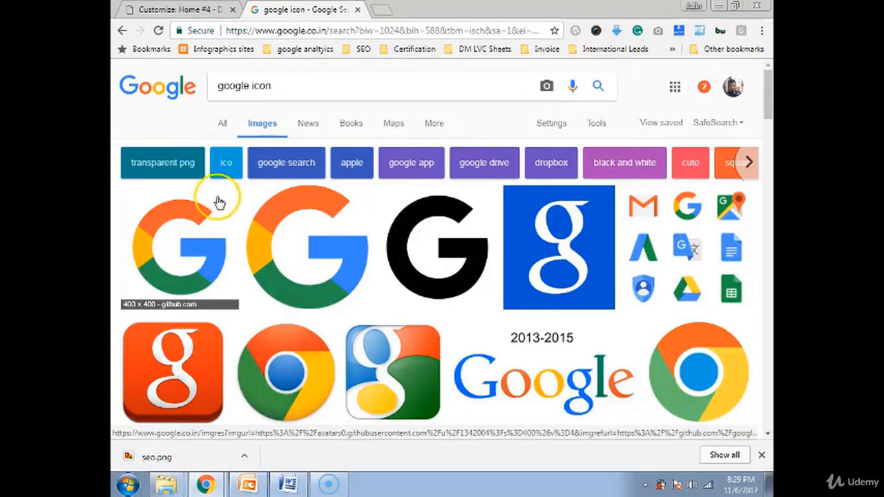
click(554, 126)
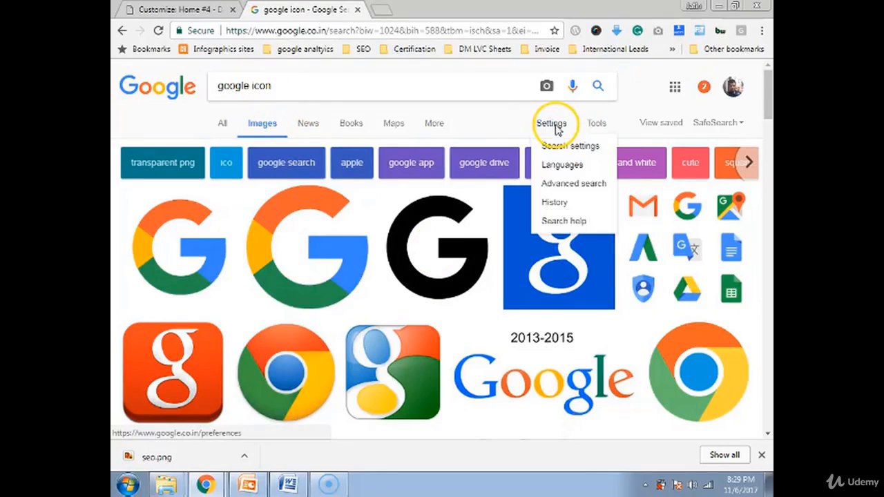
click(434, 126)
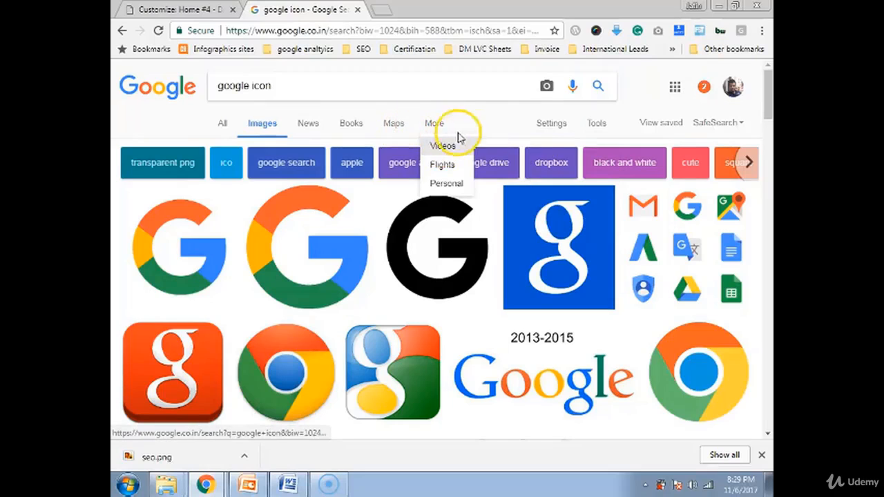
click(588, 124)
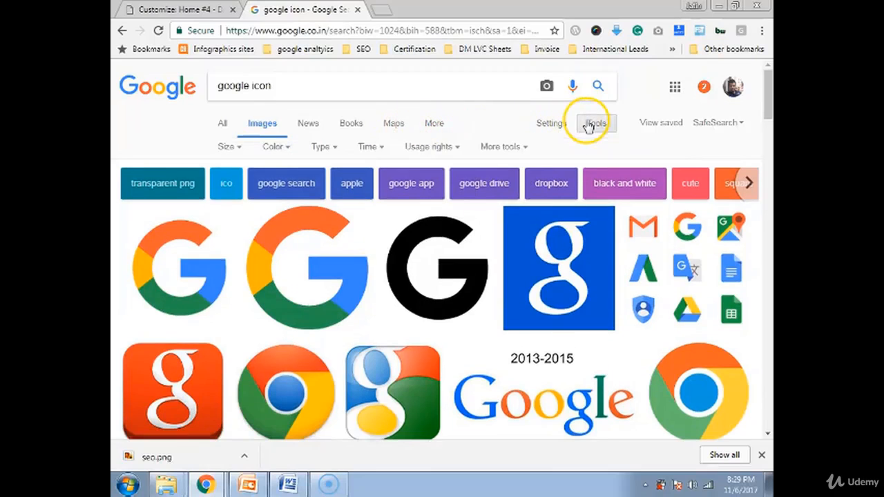
click(230, 148)
mouse_move(239, 242)
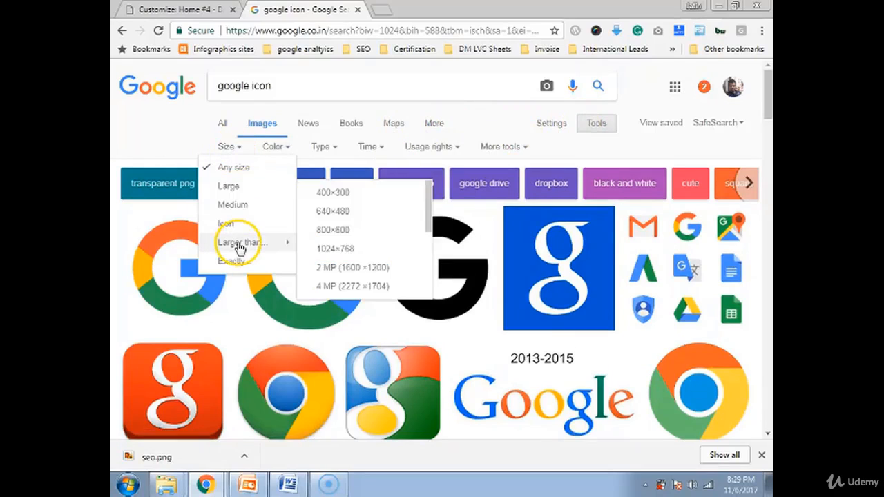
click(310, 196)
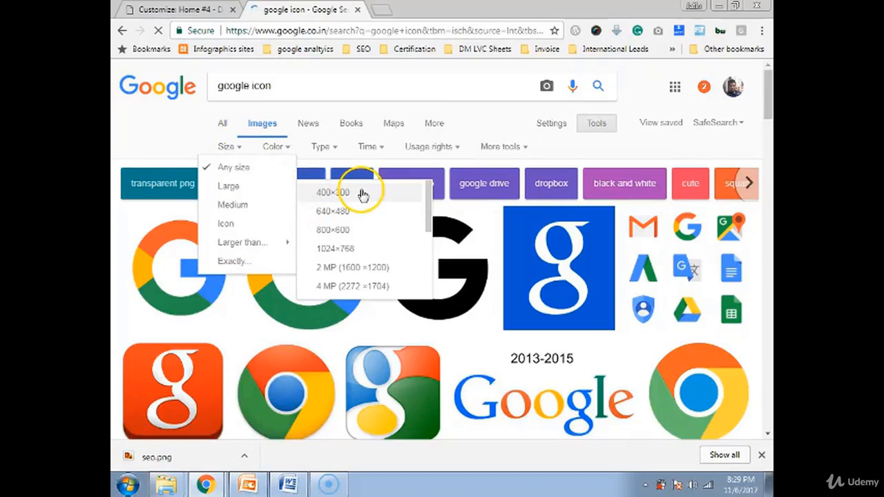
- Save the first colourful Google G image as download.png
scroll(391, 371, down, 1)
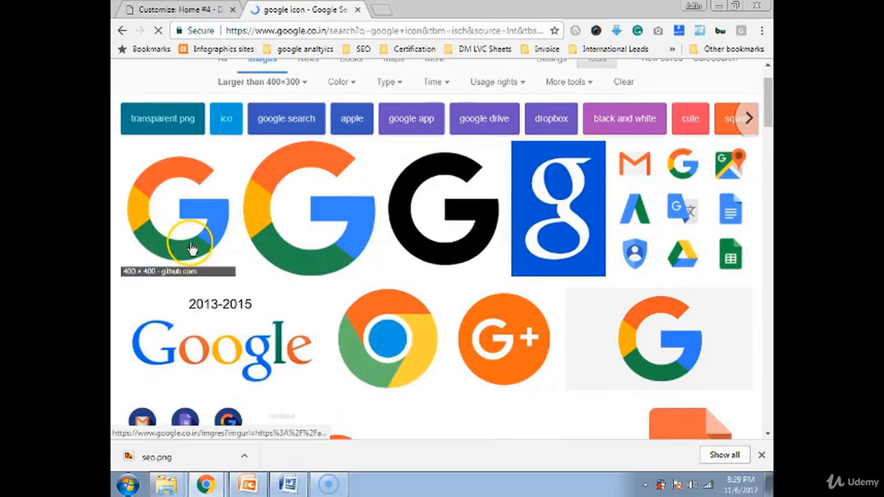
scroll(192, 248, down, 1)
scroll(192, 249, down, 1)
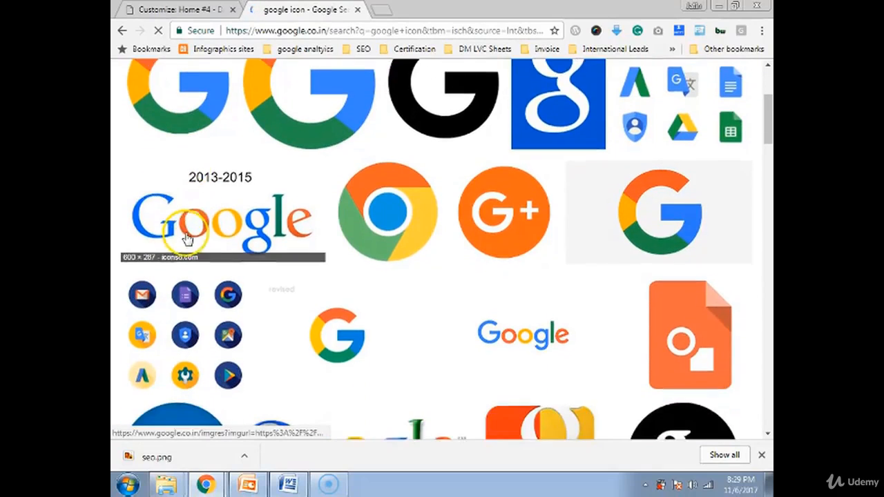
scroll(178, 158, up, 1)
click(166, 161)
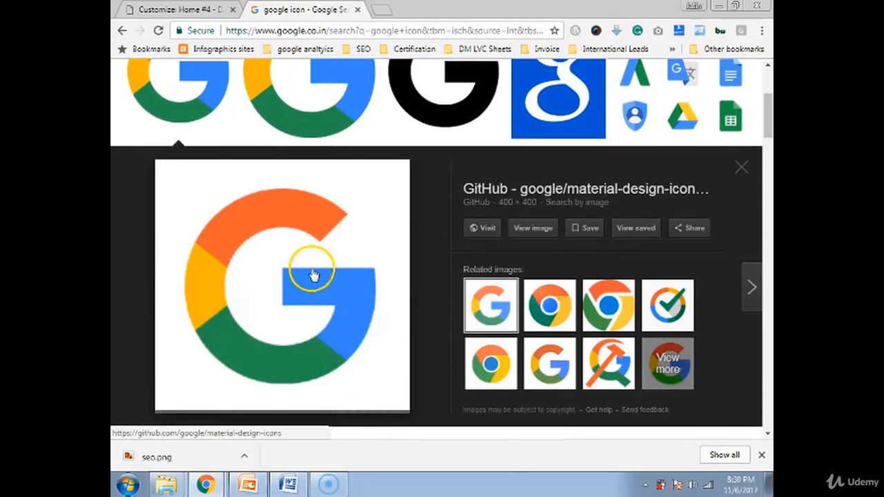
right_click(312, 270)
click(370, 394)
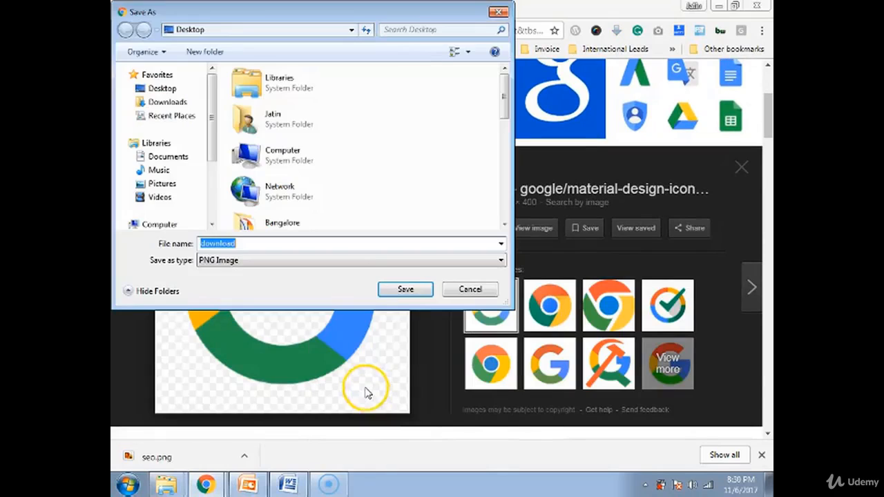
click(402, 288)
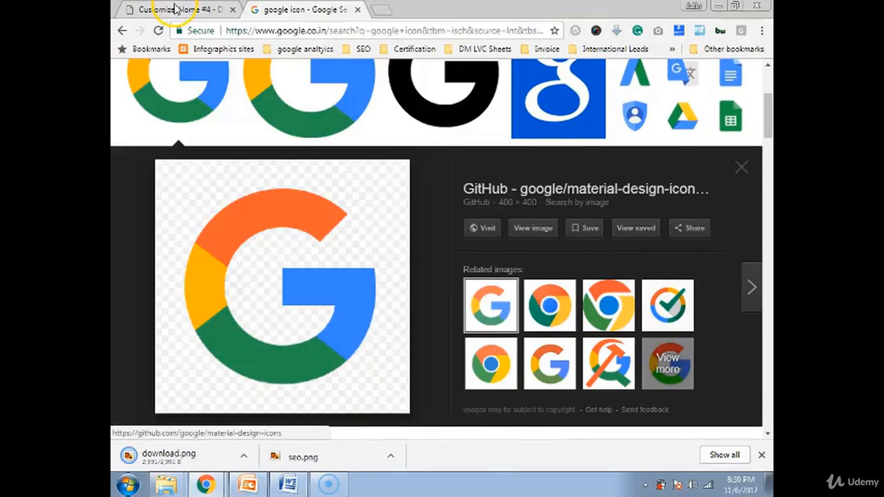
click(175, 10)
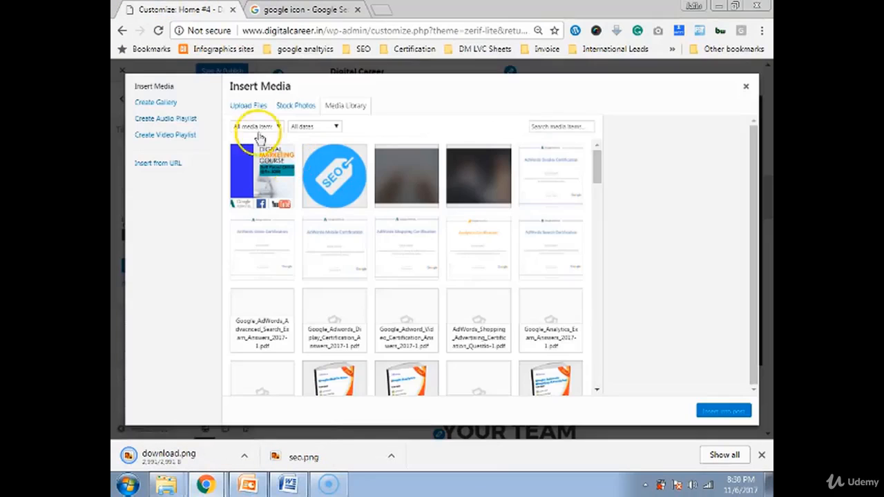
- Upload download.png and insert it as the first client logo
click(237, 106)
drag(197, 450, 438, 251)
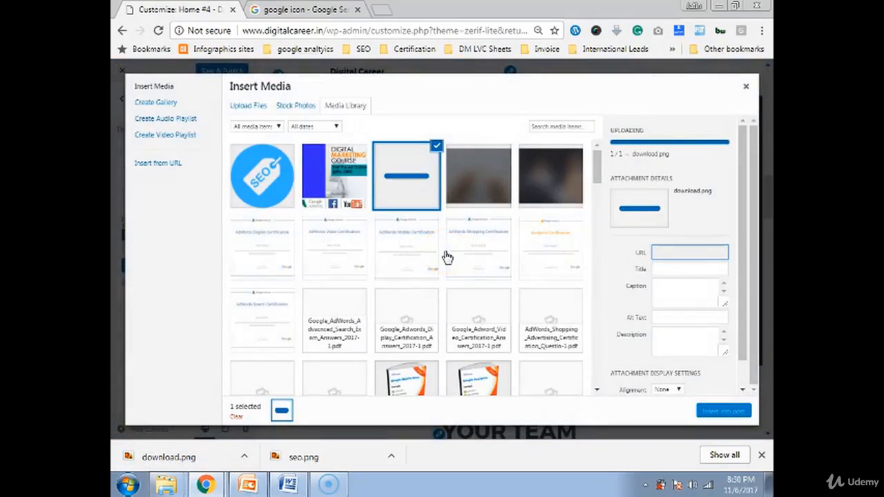
click(725, 412)
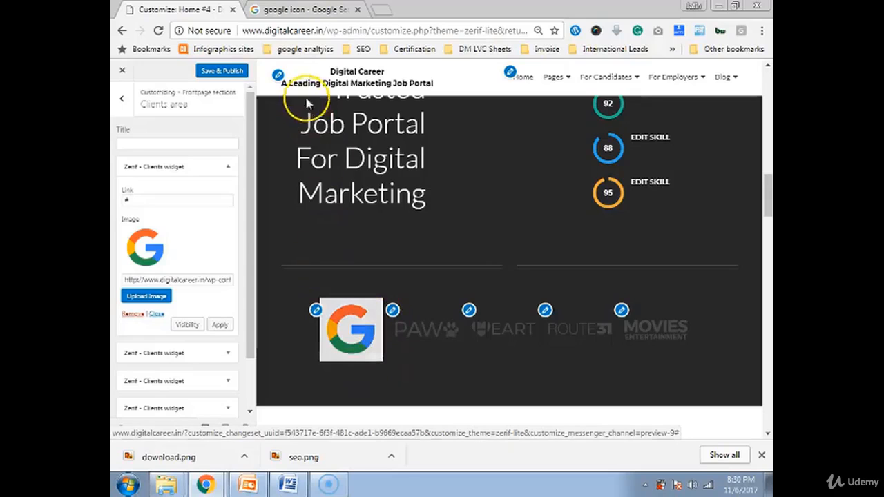
- Open the image picker for the PAW client logo, then go back to the Google Images results
click(278, 10)
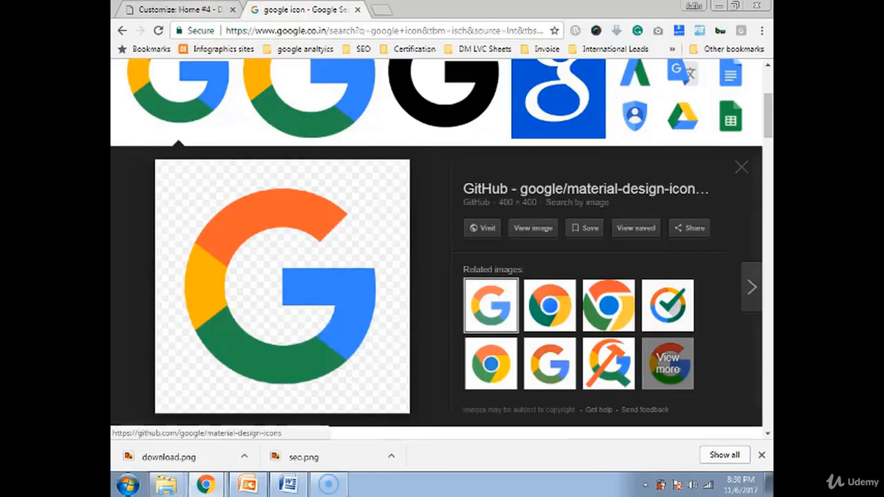
click(207, 10)
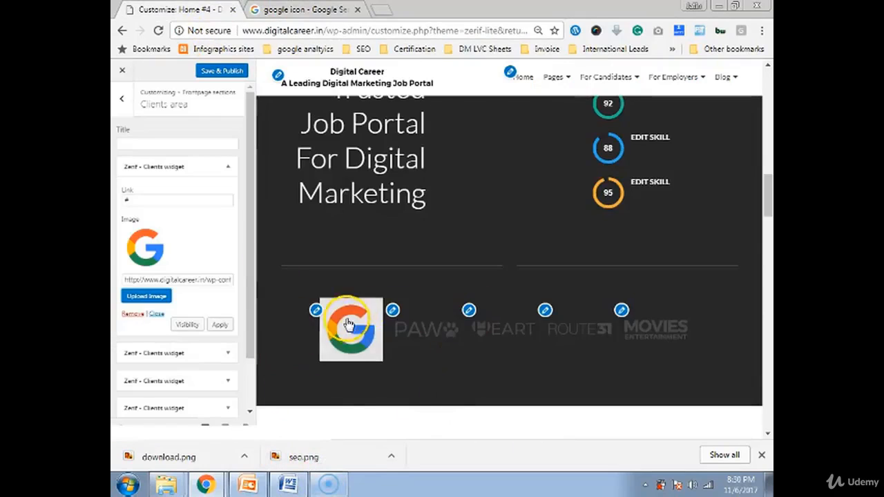
click(393, 312)
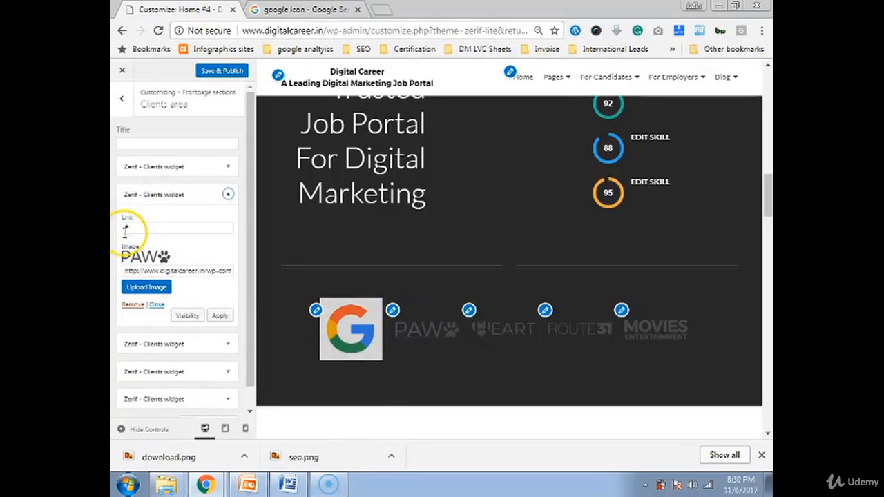
click(154, 288)
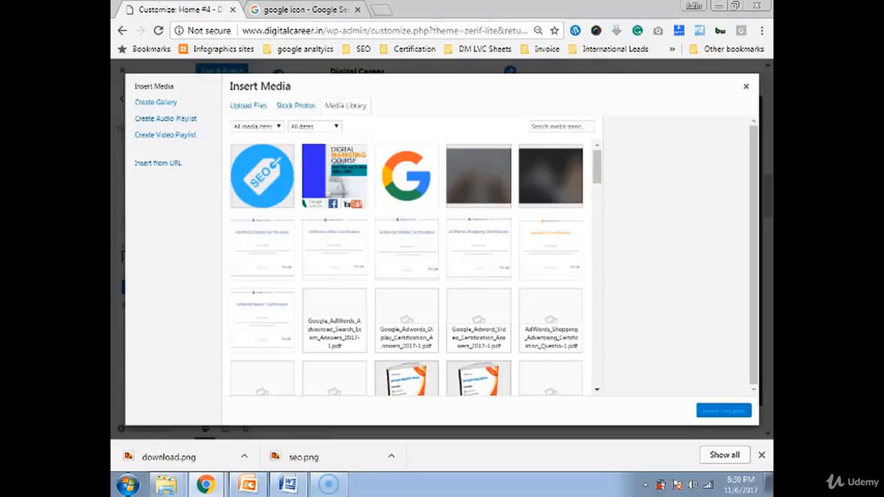
click(304, 10)
scroll(315, 191, up, 3)
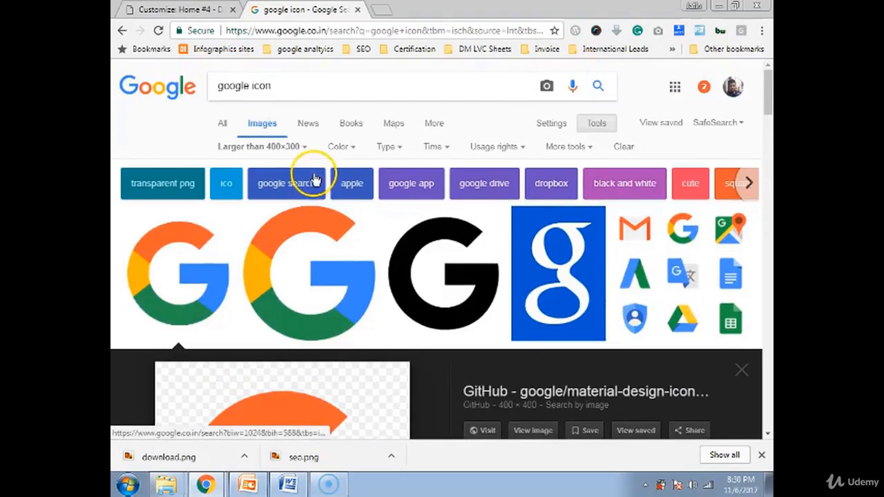
- Search Google Images for 'facebook icon'
double_click(232, 87)
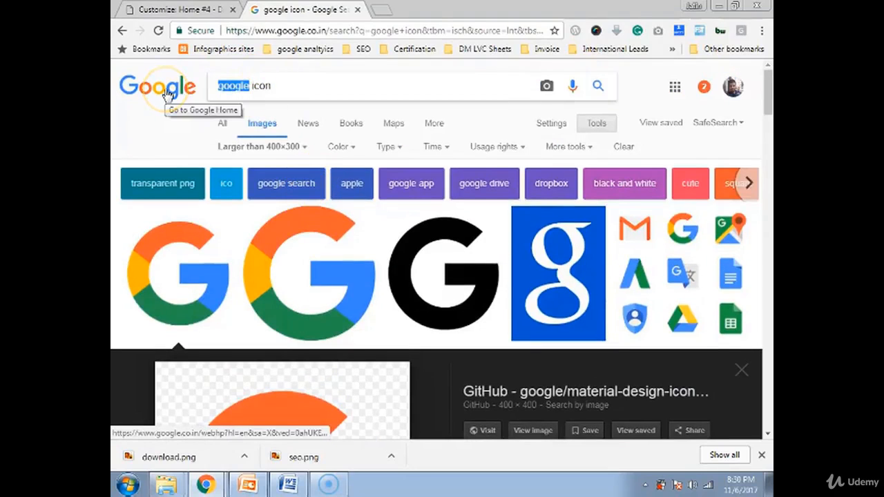
text(facebook)
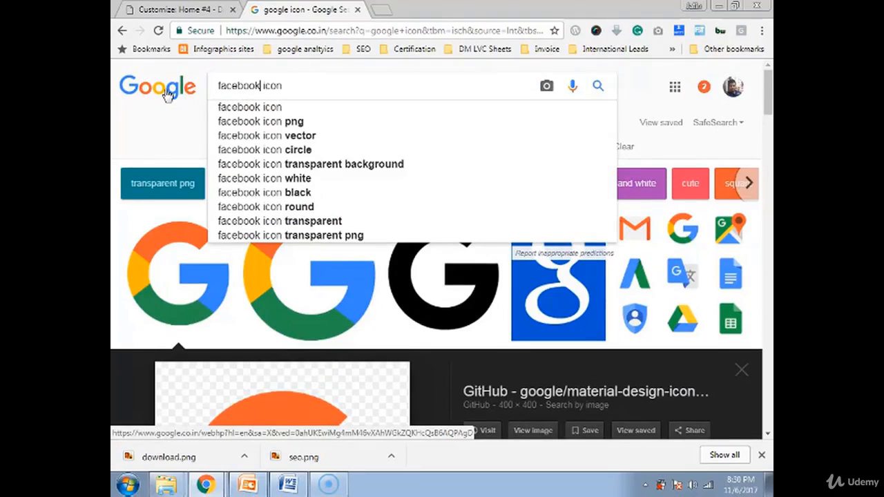
key(Return)
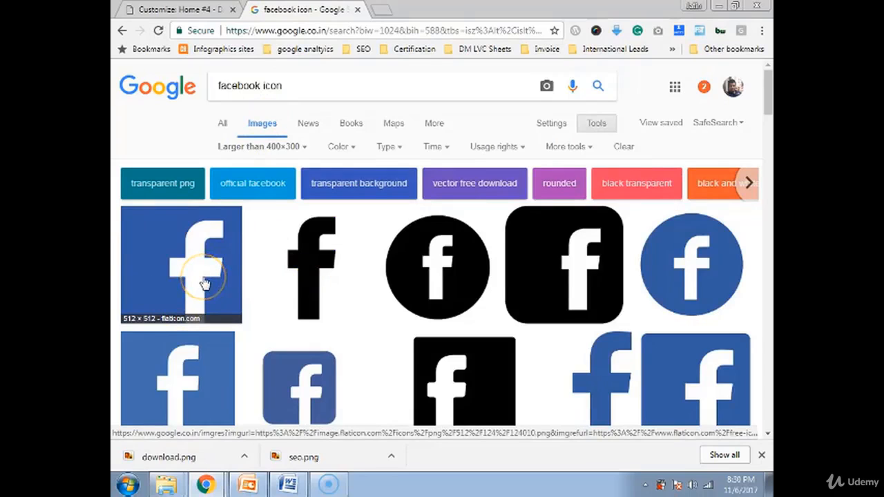
scroll(207, 282, down, 2)
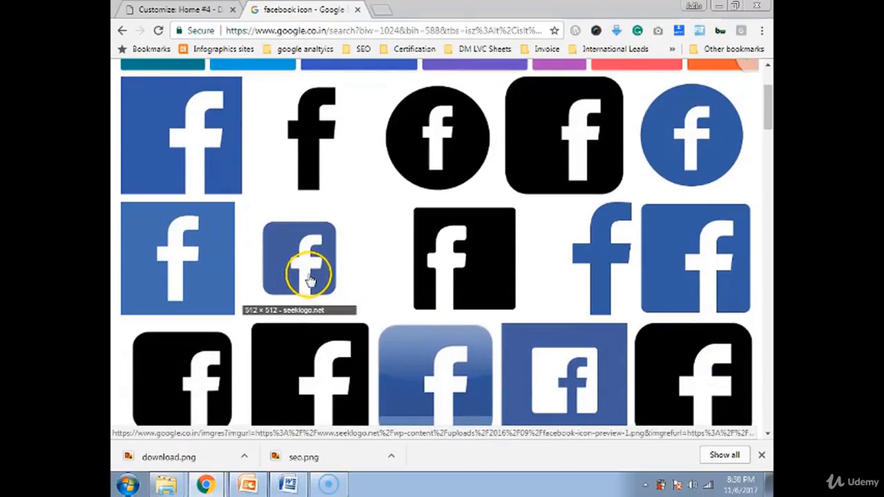
- Save the blue rounded Facebook icon as a PNG and return to the Customizer
click(307, 277)
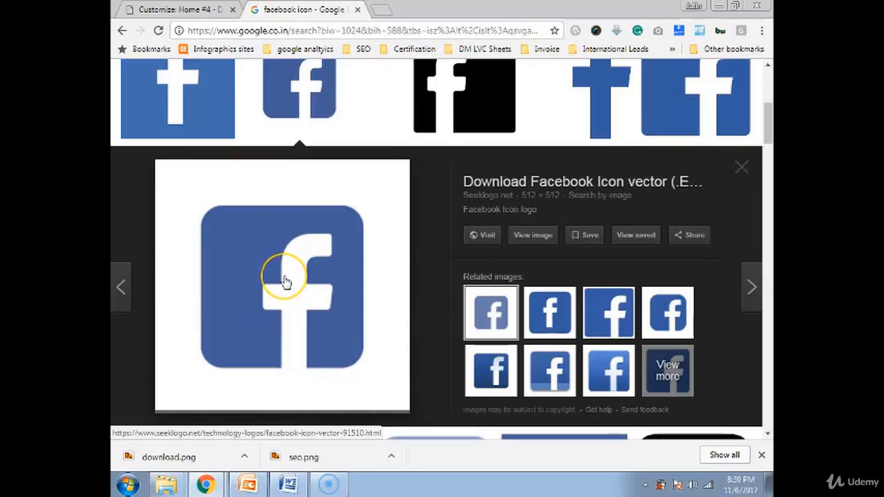
right_click(284, 280)
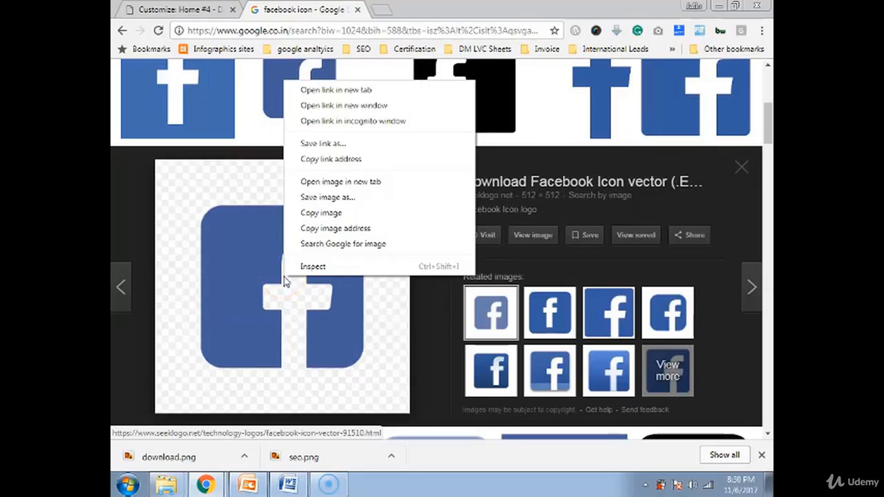
click(326, 198)
click(399, 288)
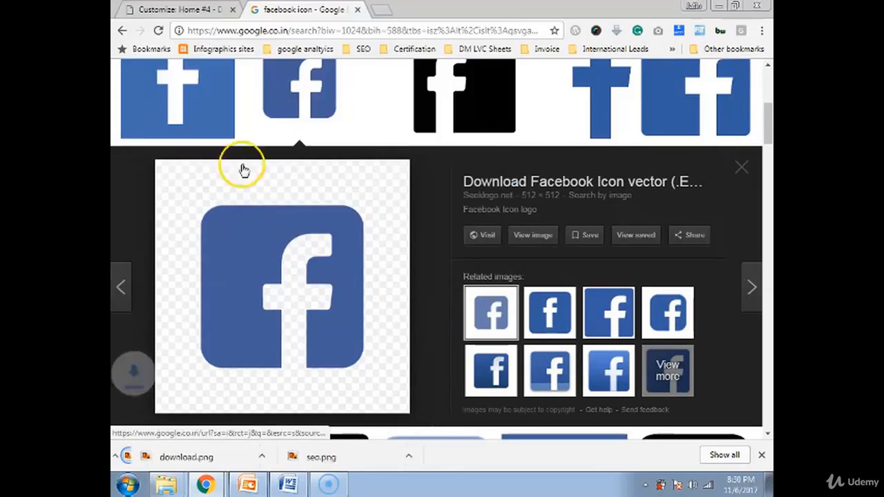
click(186, 9)
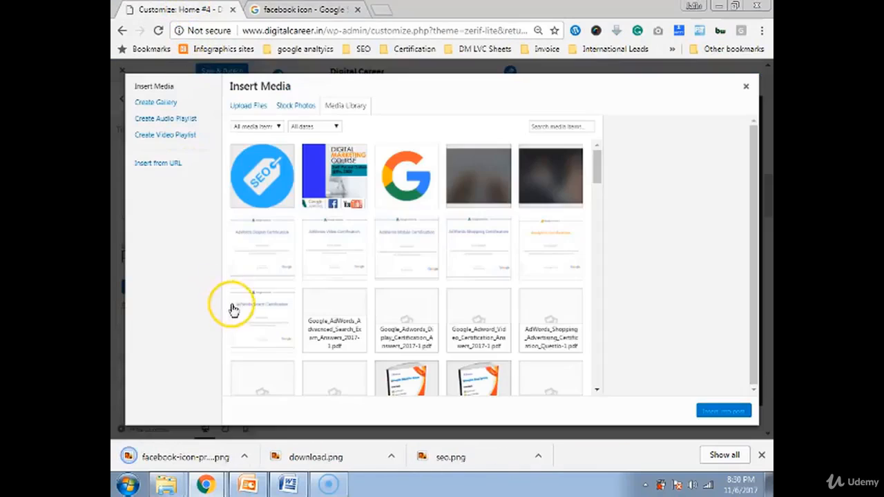
- Upload the downloaded Facebook icon and insert it in place of the PAW client logo
click(245, 109)
drag(177, 450, 599, 380)
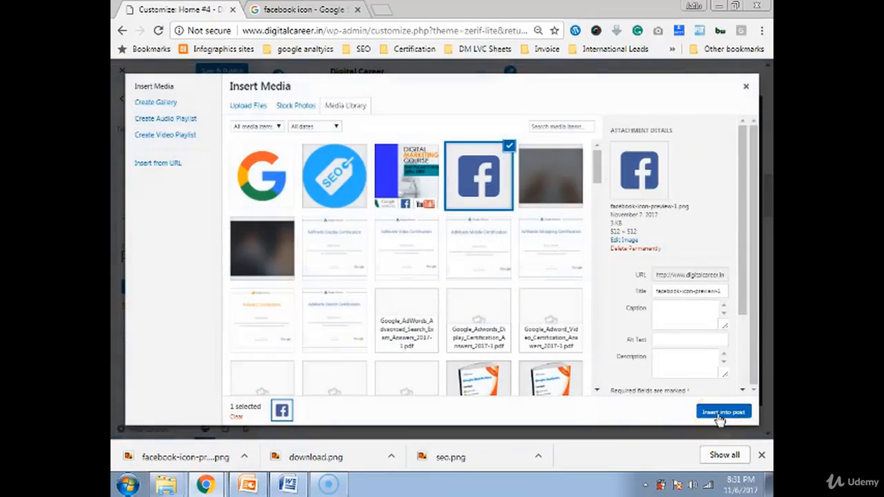
click(719, 413)
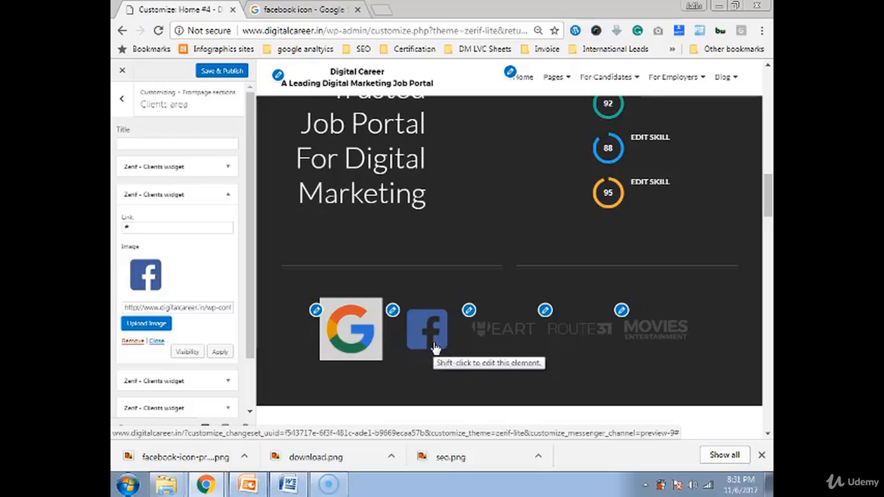
click(473, 313)
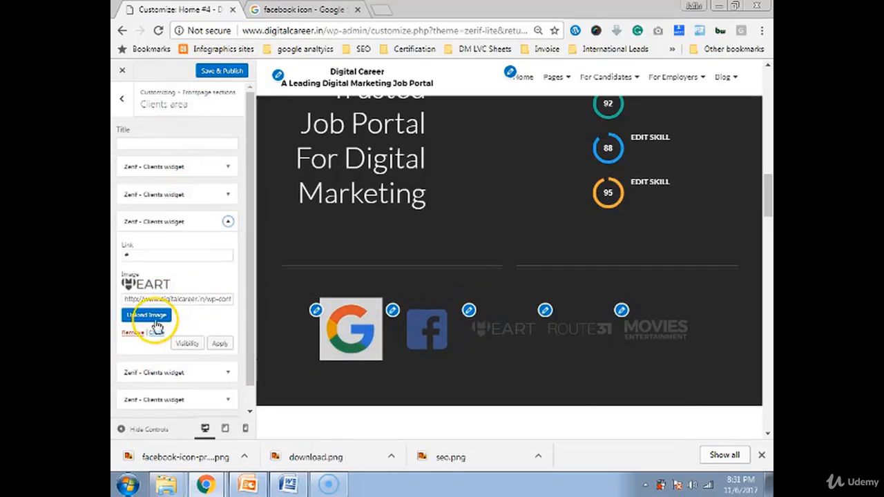
- Compare the Facebook icon's and Google G image's file details in the media library, then close it
click(158, 322)
click(337, 200)
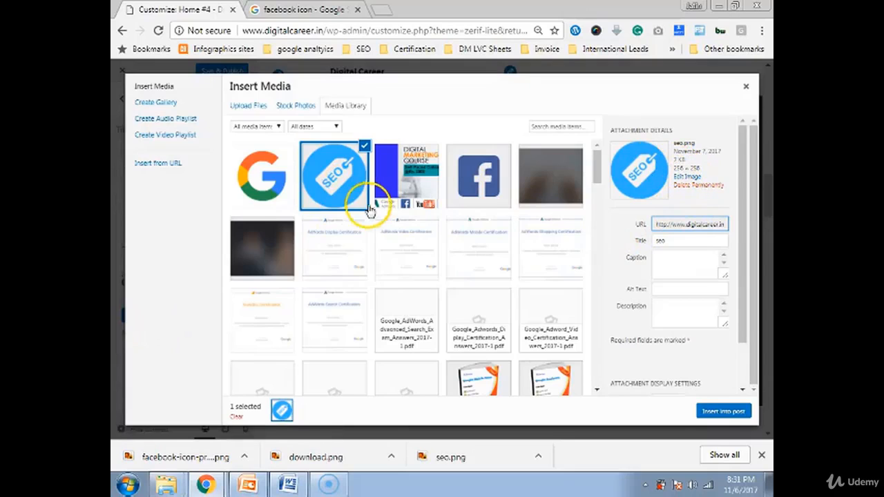
click(240, 184)
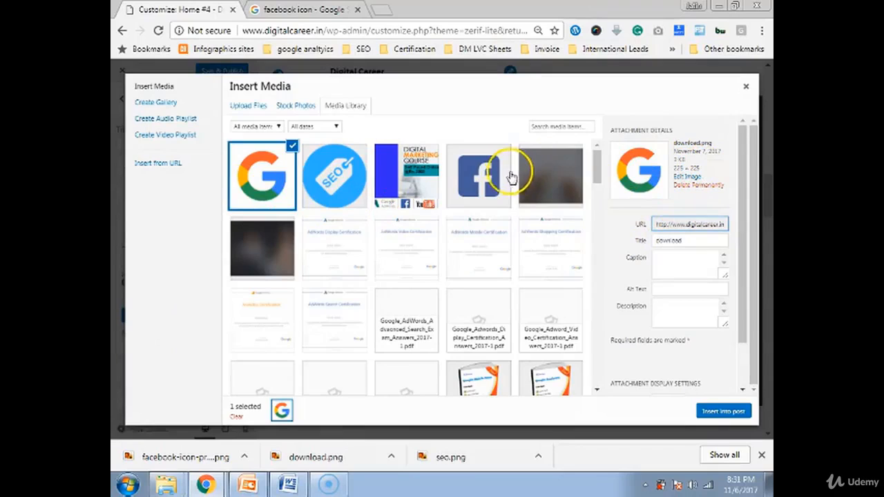
click(481, 176)
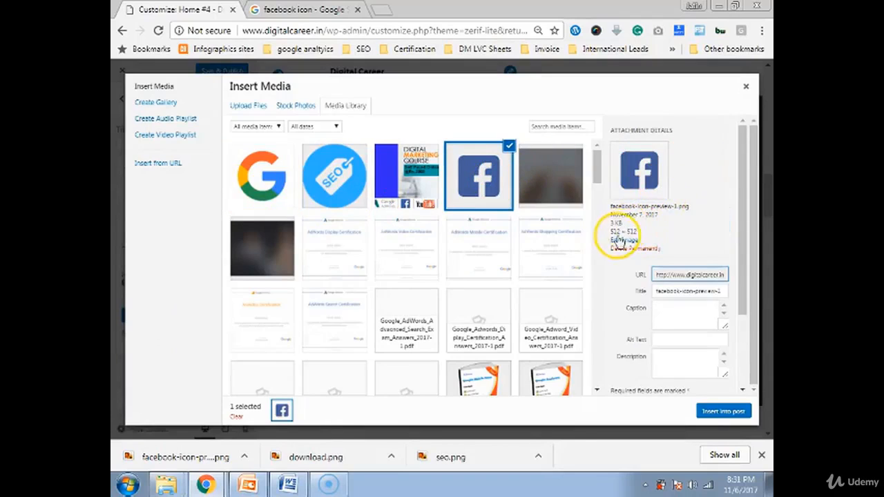
drag(610, 233, 637, 232)
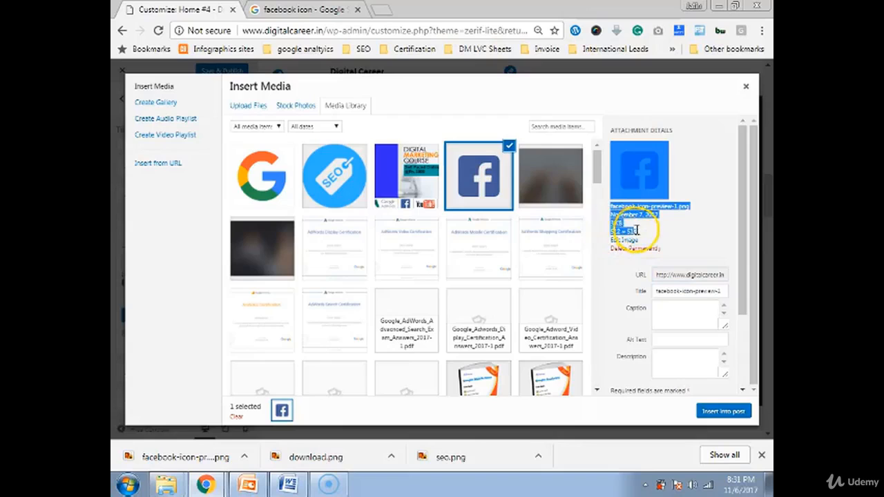
click(651, 177)
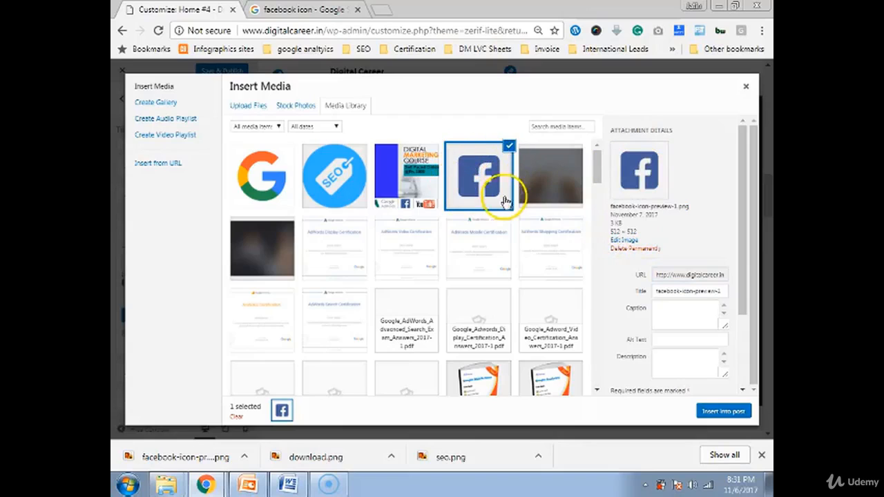
click(250, 185)
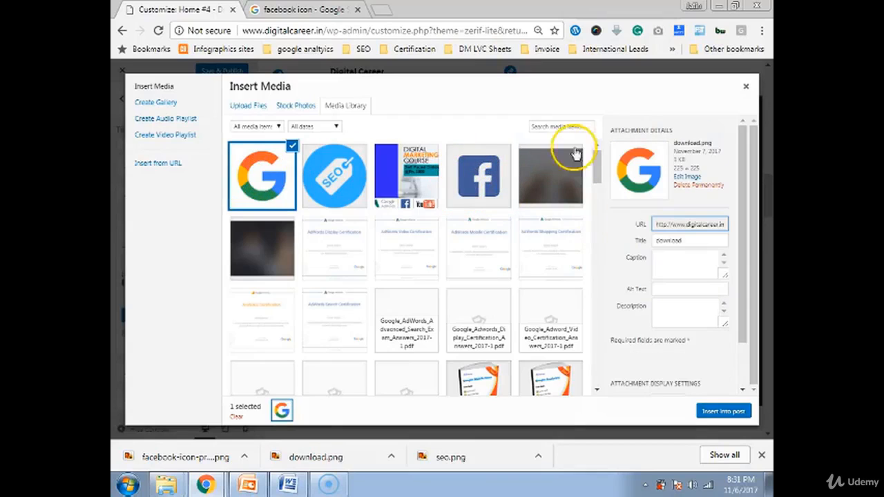
click(491, 185)
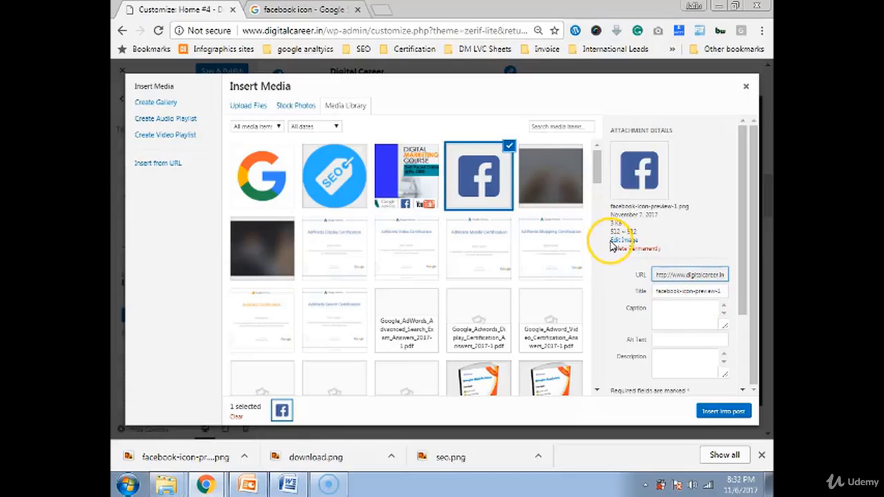
drag(610, 223, 623, 223)
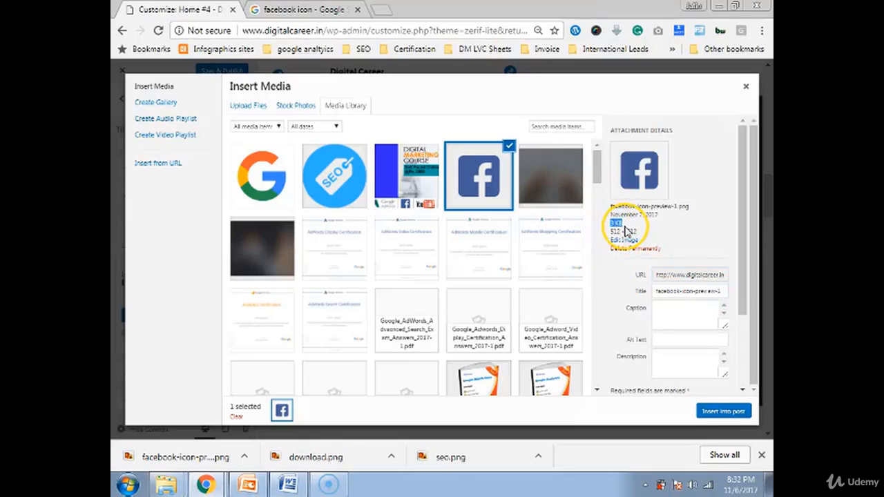
click(291, 211)
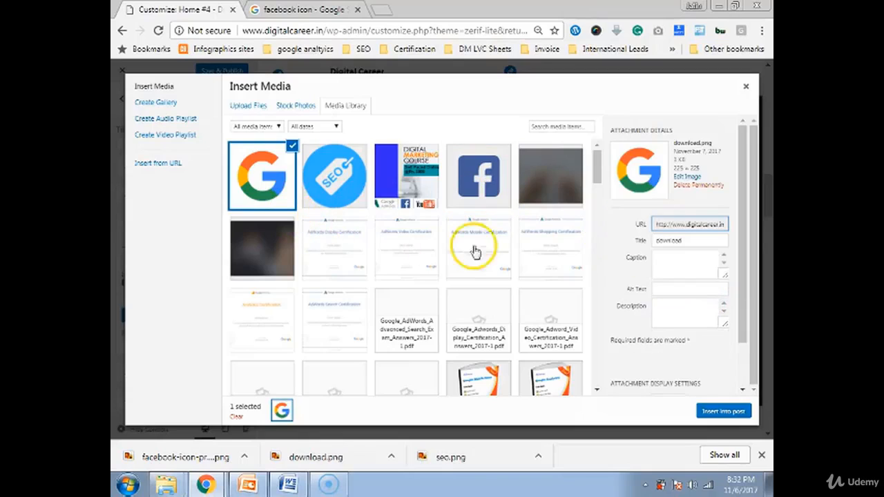
drag(674, 160, 692, 165)
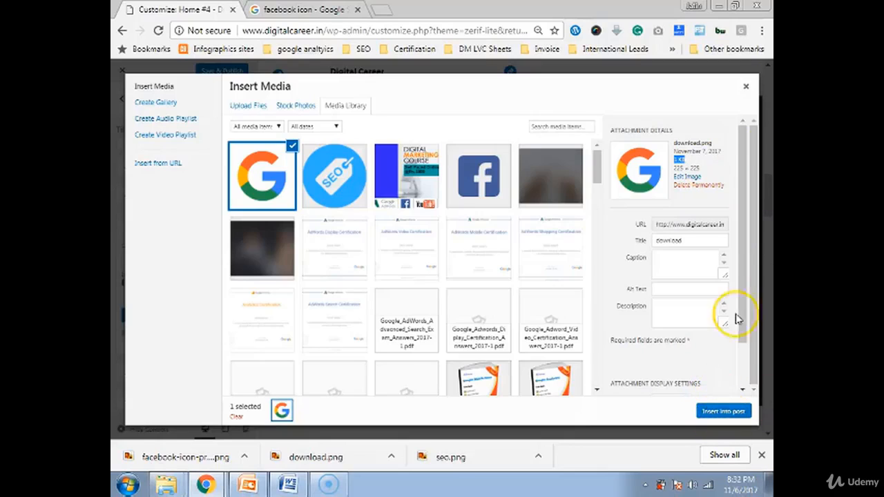
click(746, 86)
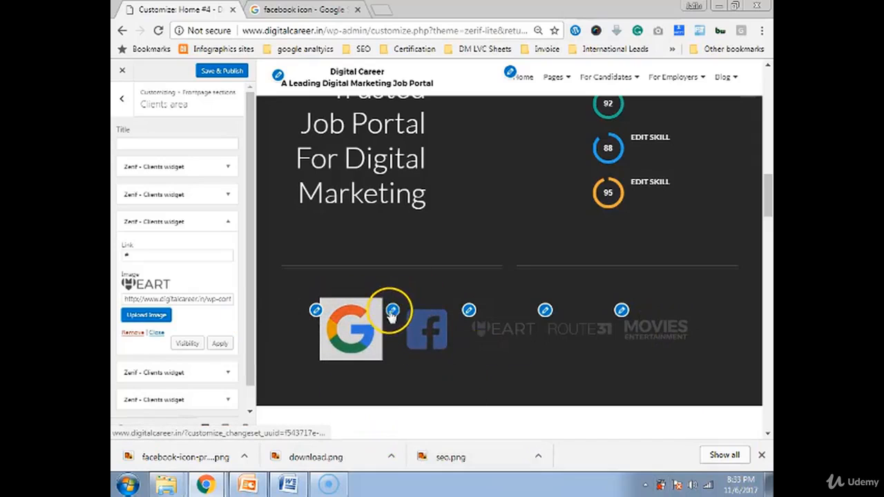
- Select the Facebook icon for the second client logo and open it in the image editor
click(392, 311)
click(164, 332)
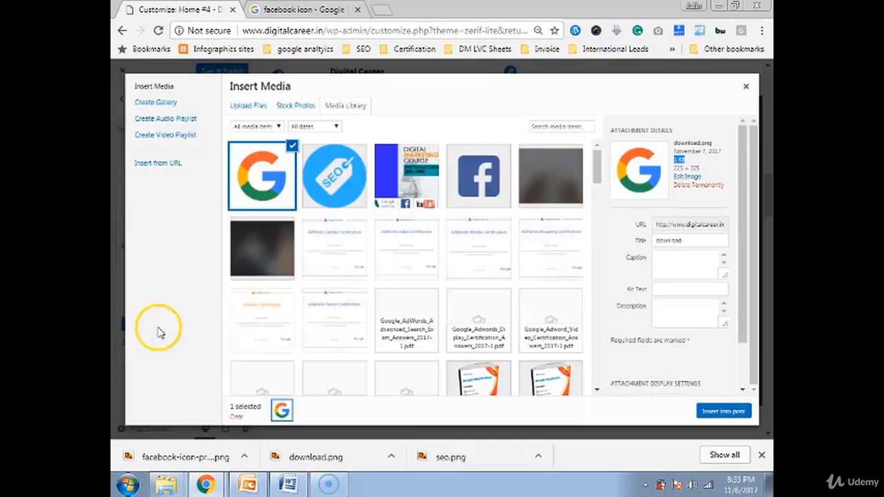
double_click(679, 159)
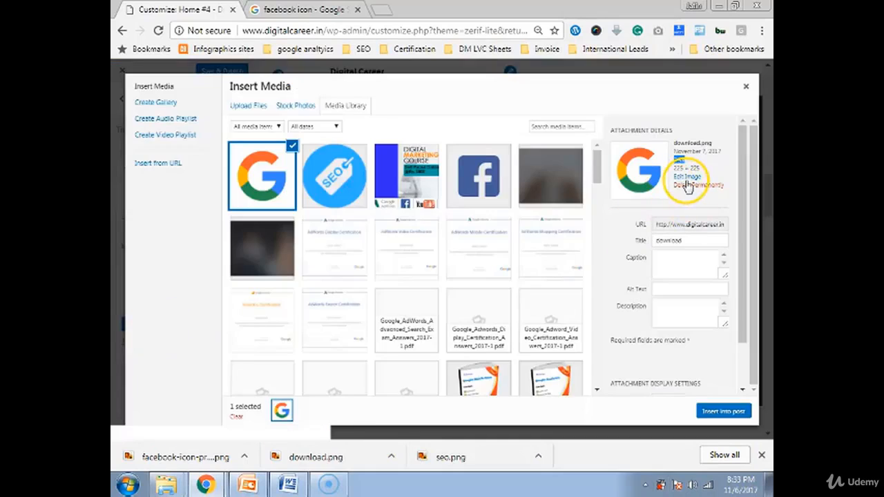
click(479, 174)
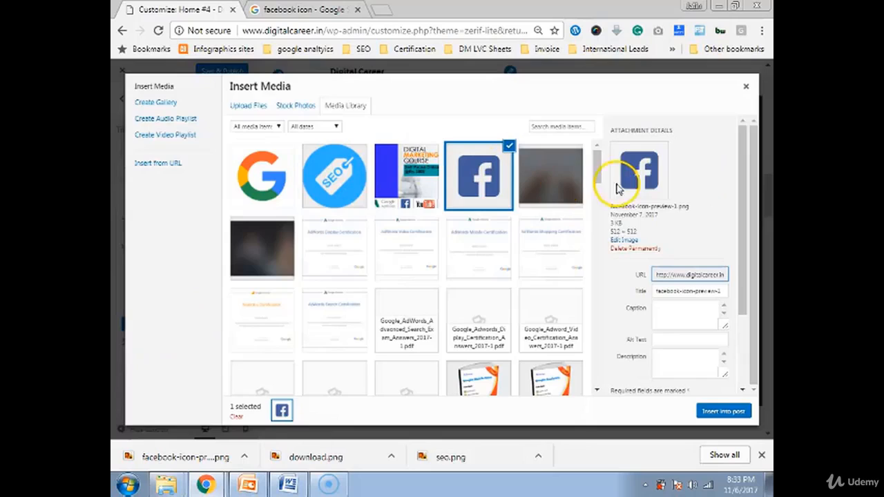
click(617, 240)
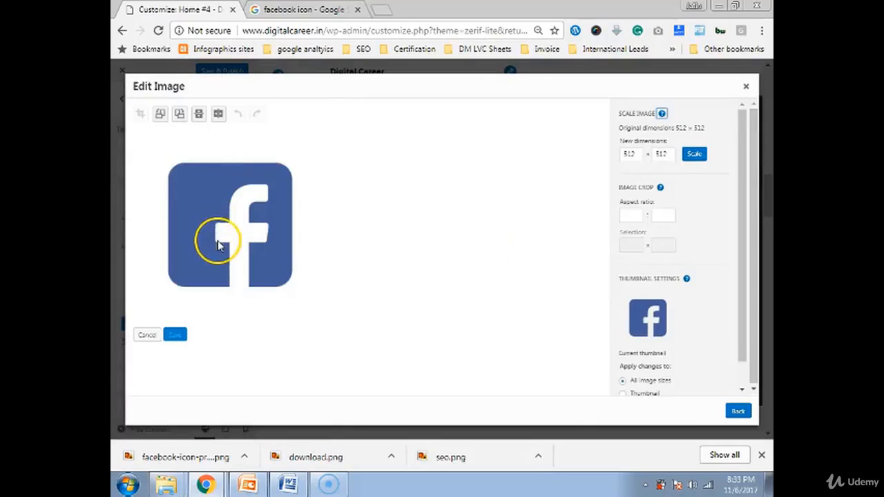
- Crop the Facebook icon tightly around the logo, save it, and insert it as the second client logo
click(211, 238)
click(140, 116)
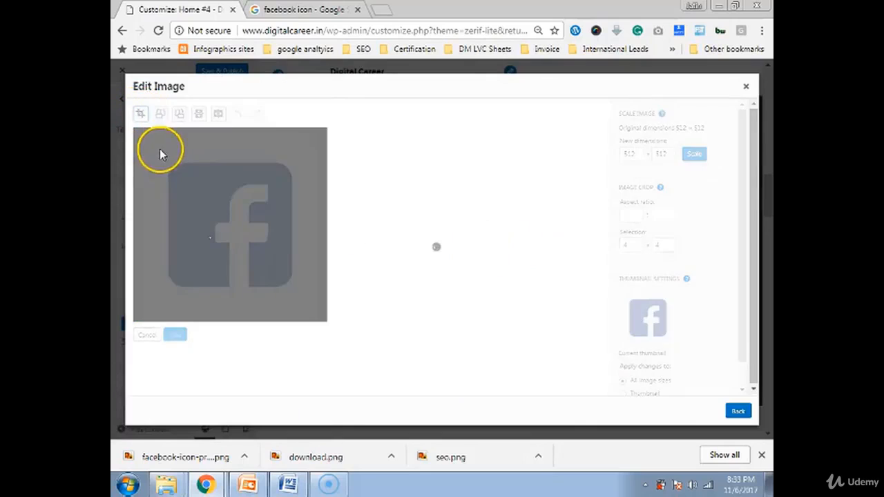
click(147, 147)
click(546, 110)
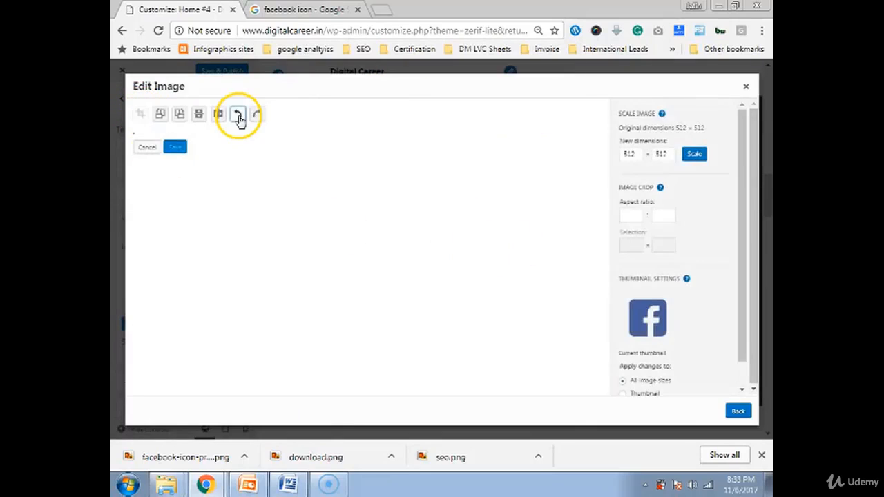
click(237, 114)
drag(152, 153, 299, 296)
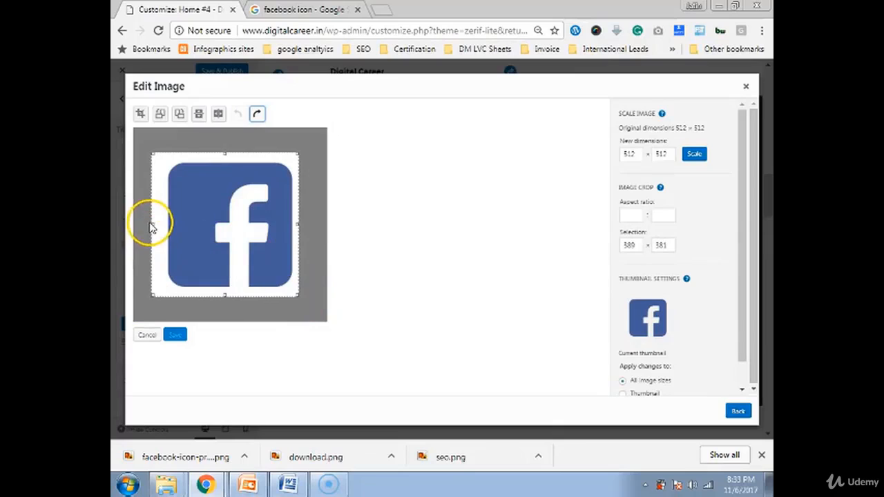
drag(153, 224, 162, 227)
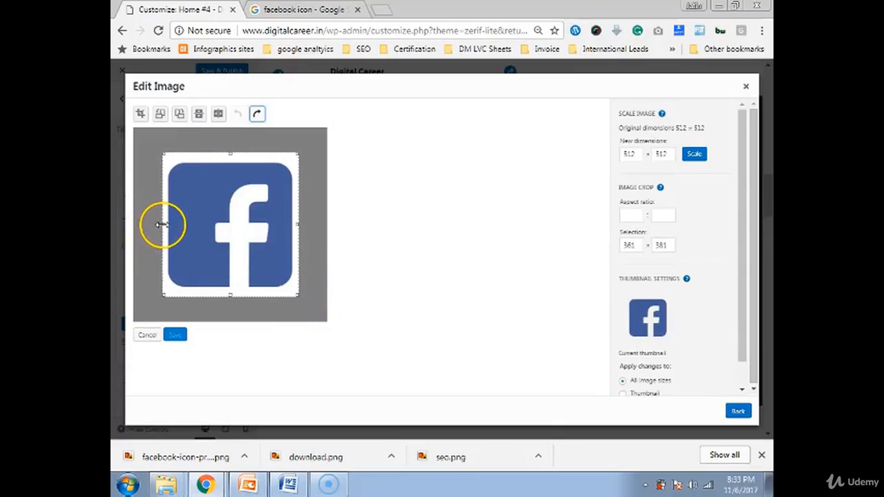
click(140, 113)
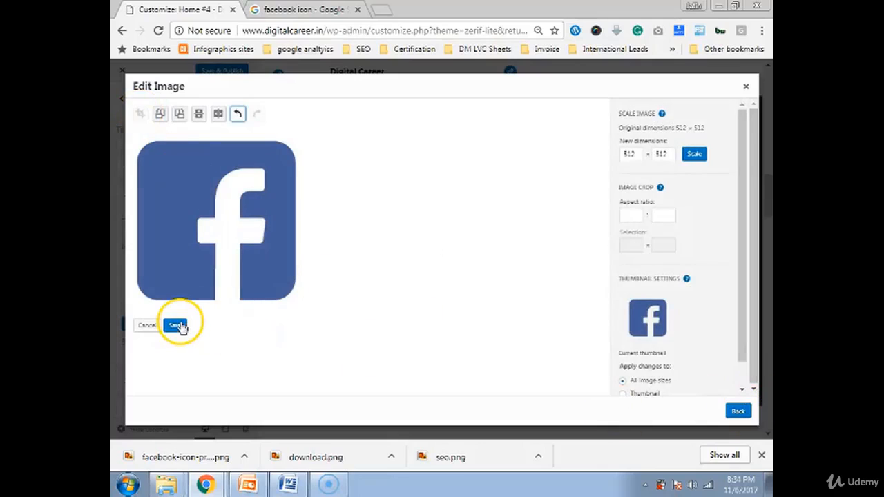
click(178, 325)
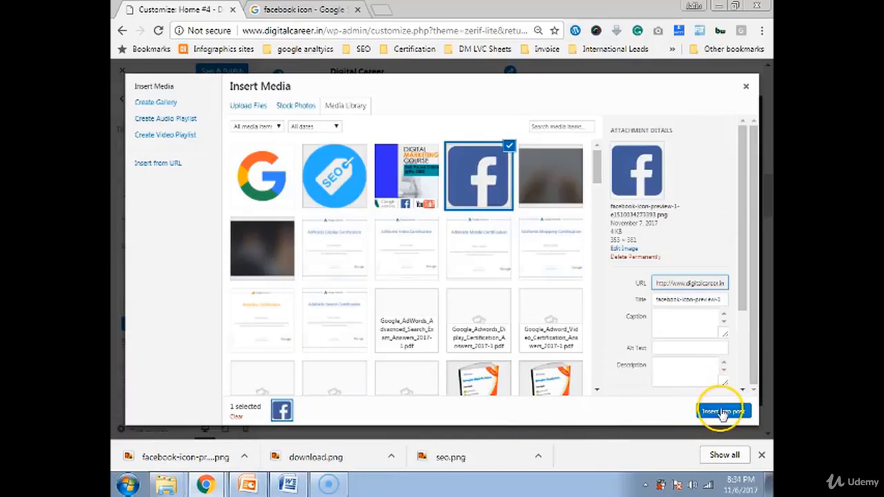
click(722, 413)
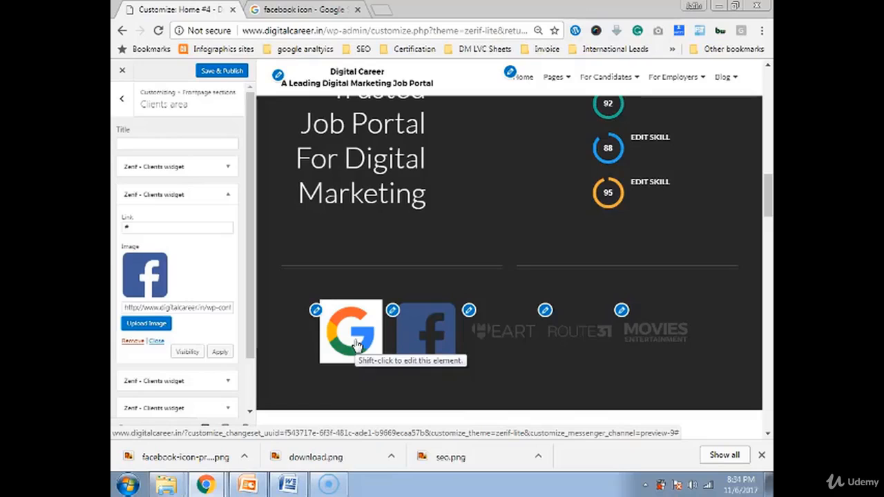
- Scroll the preview down to YOUR TEAM and open that section's settings
right_click(356, 344)
click(527, 362)
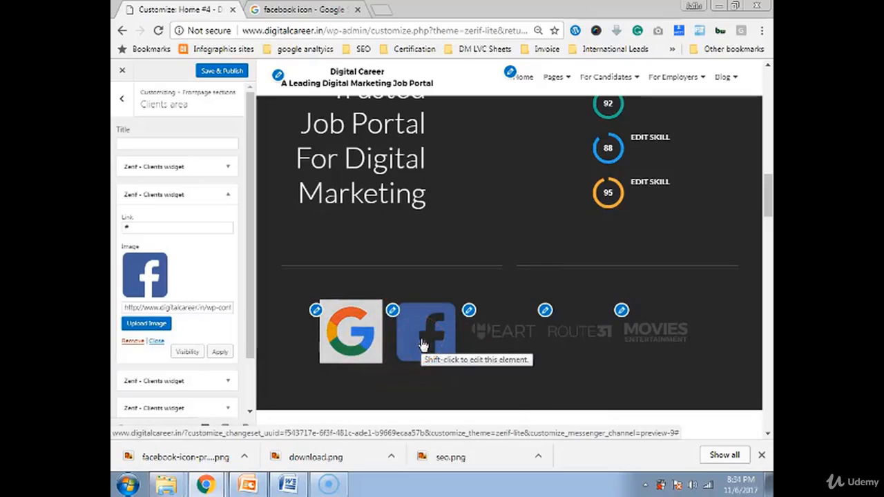
scroll(505, 355, down, 2)
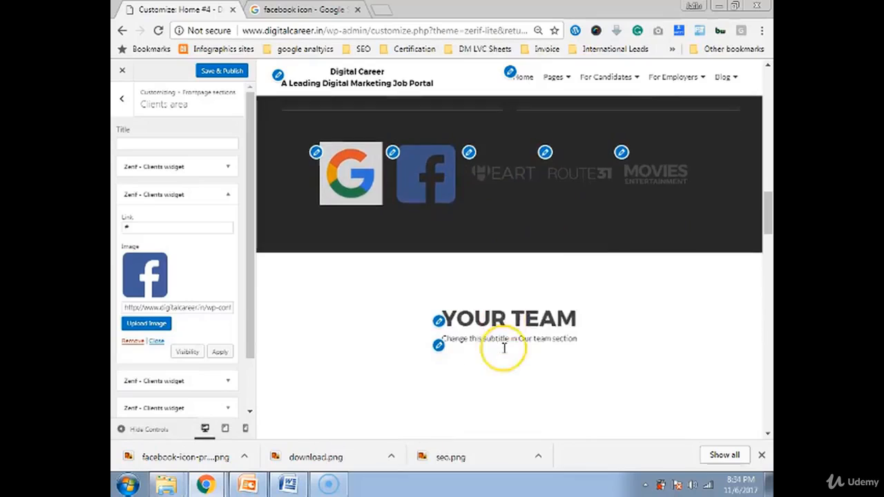
scroll(505, 349, down, 2)
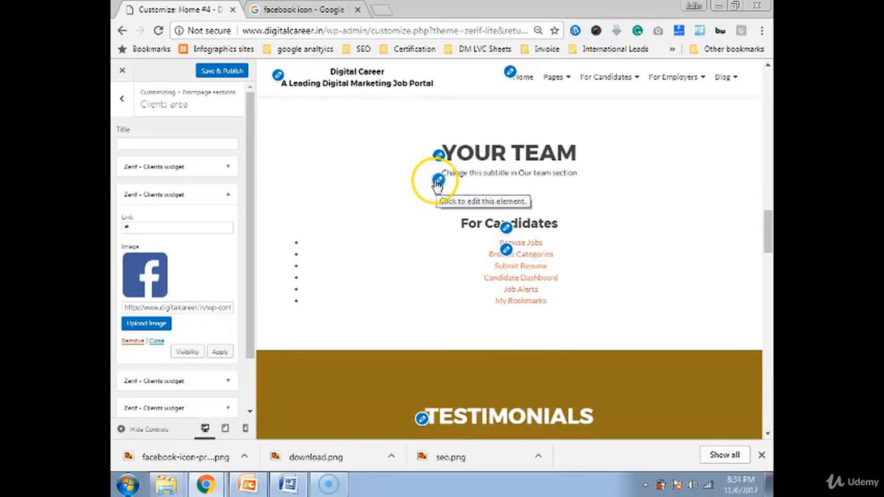
click(439, 156)
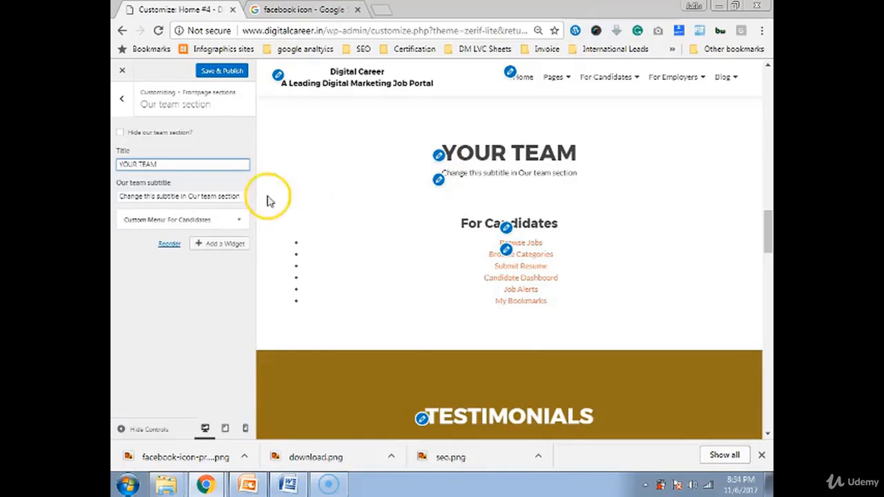
- Change the team subtitle to 'People Who work for you'
triple_click(166, 196)
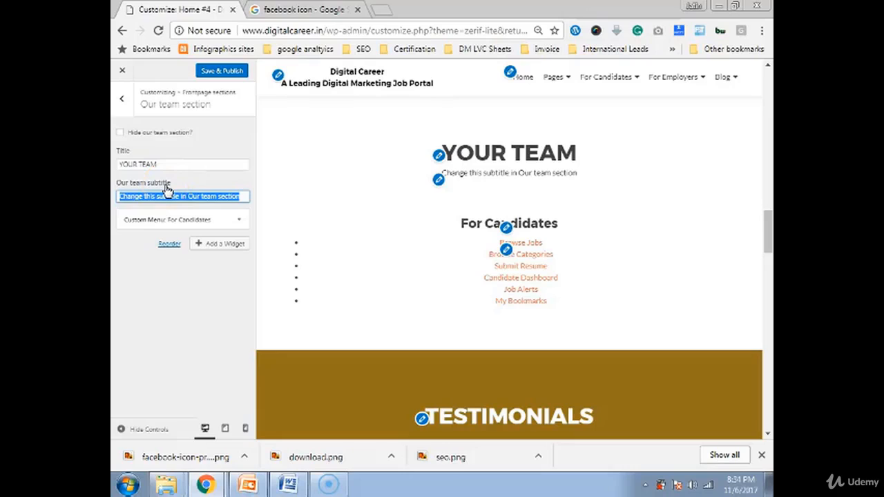
text(Peop)
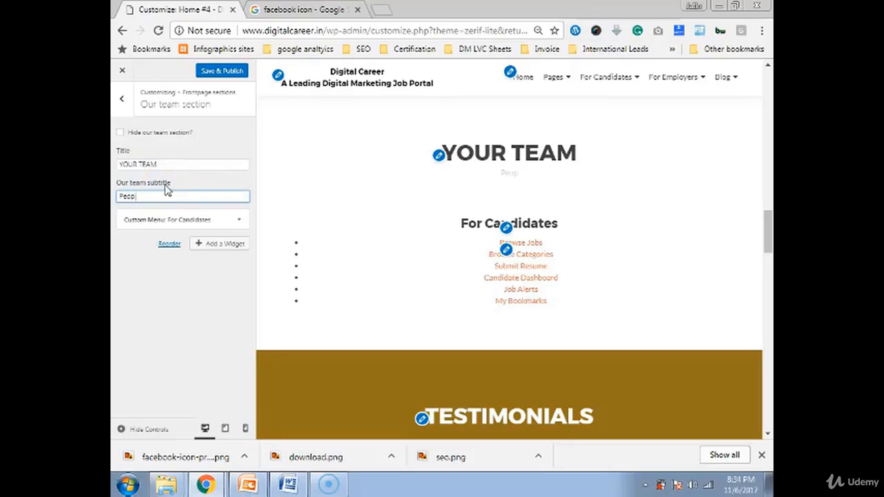
text(le Who)
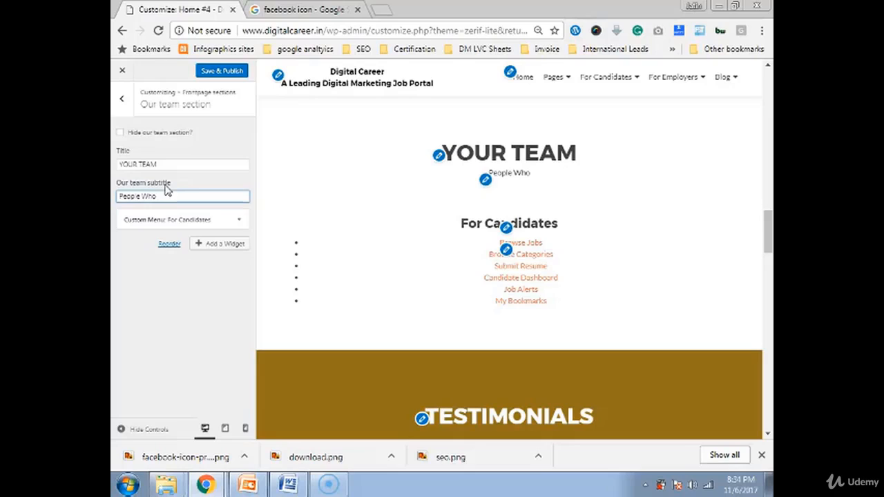
text( work )
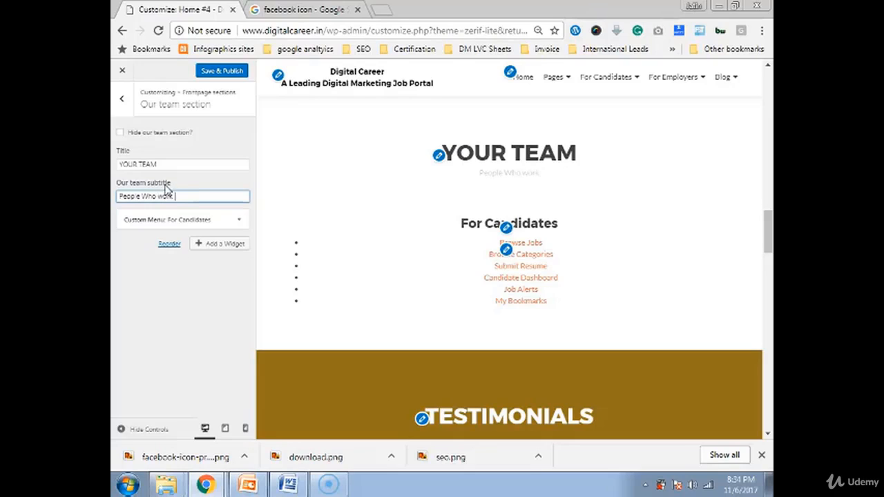
text(foe you)
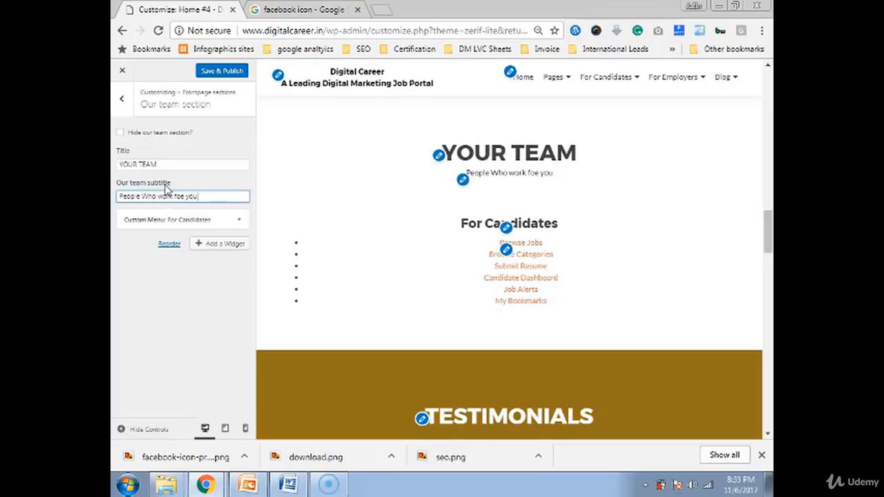
key(BackSpace)
text(r)
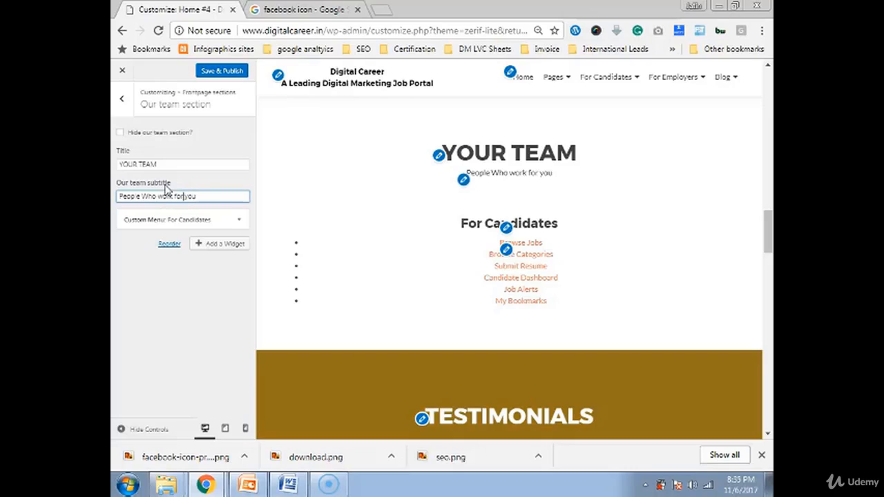
- Rename the title to OUR TEAM and remove the For Candidates menu widget
click(119, 165)
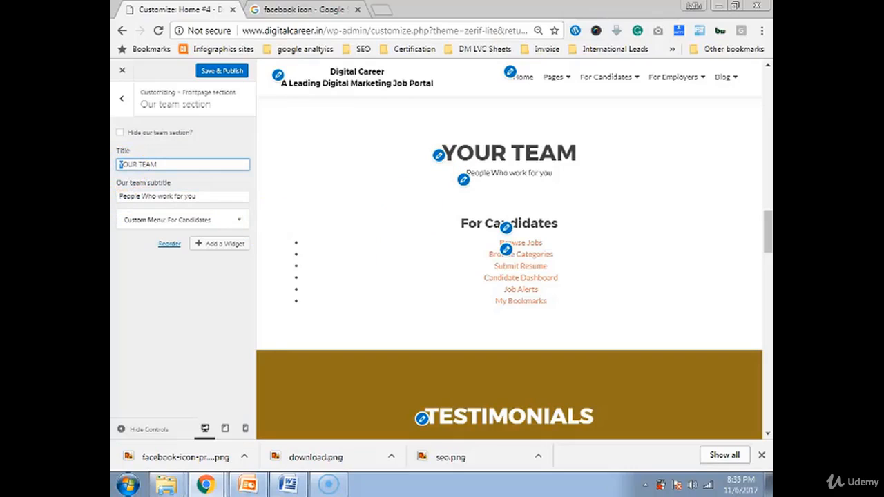
key(Delete)
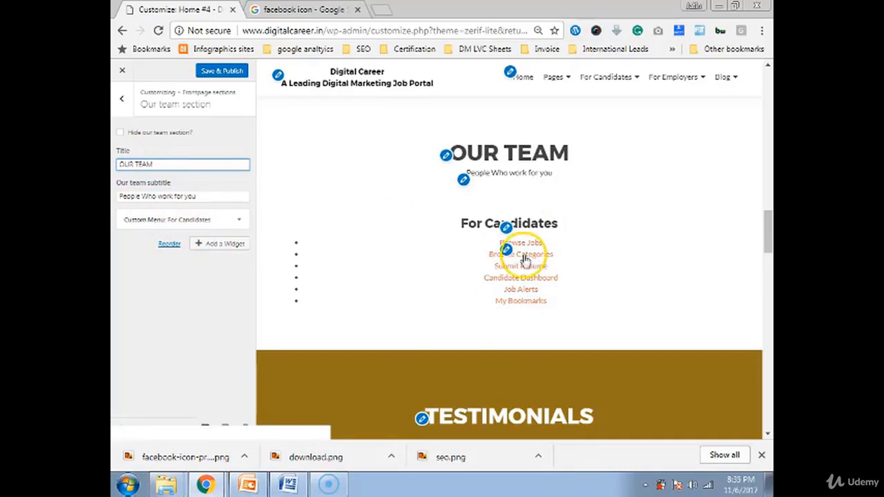
click(236, 221)
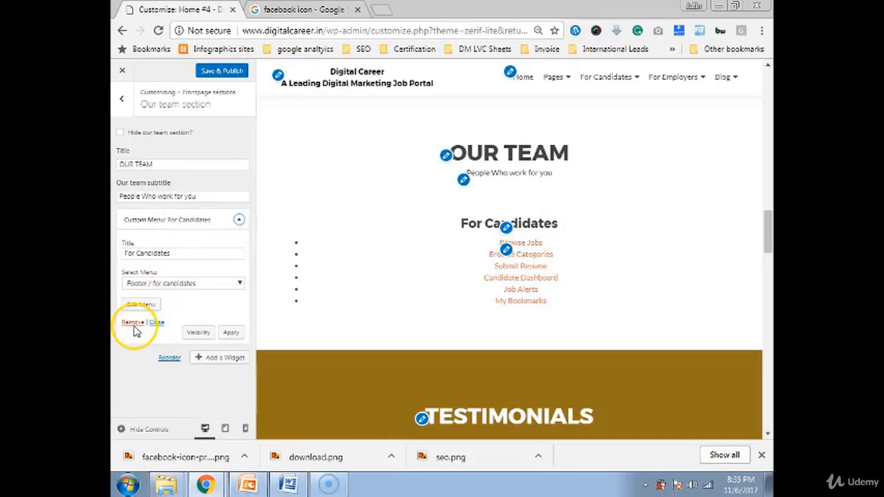
click(134, 325)
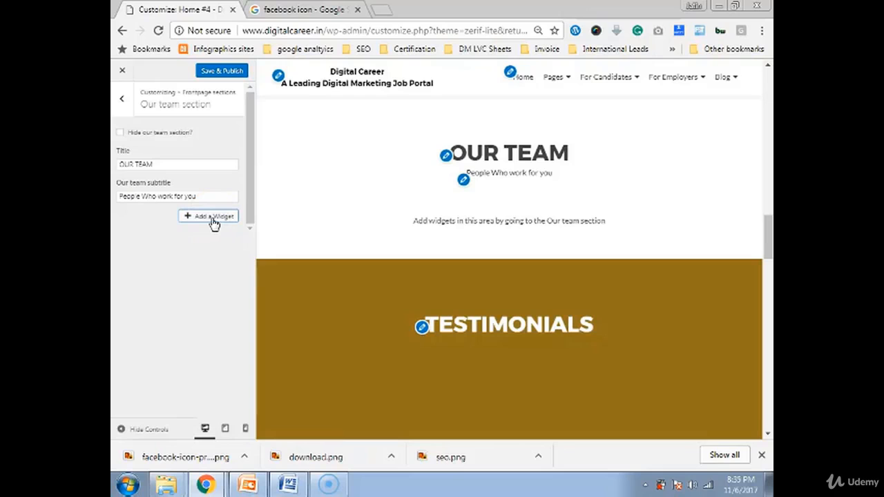
- Add a Zerif - Team member widget to the Our team section by searching 'tea'
double_click(214, 219)
click(214, 218)
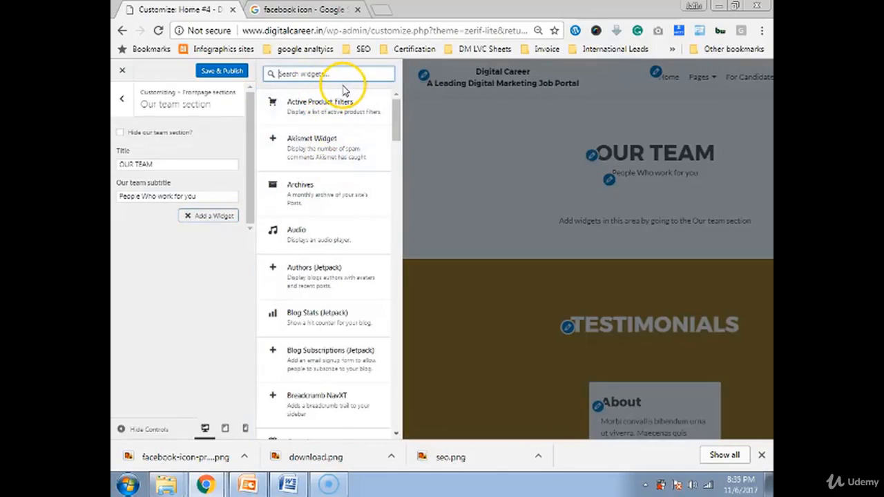
text(team)
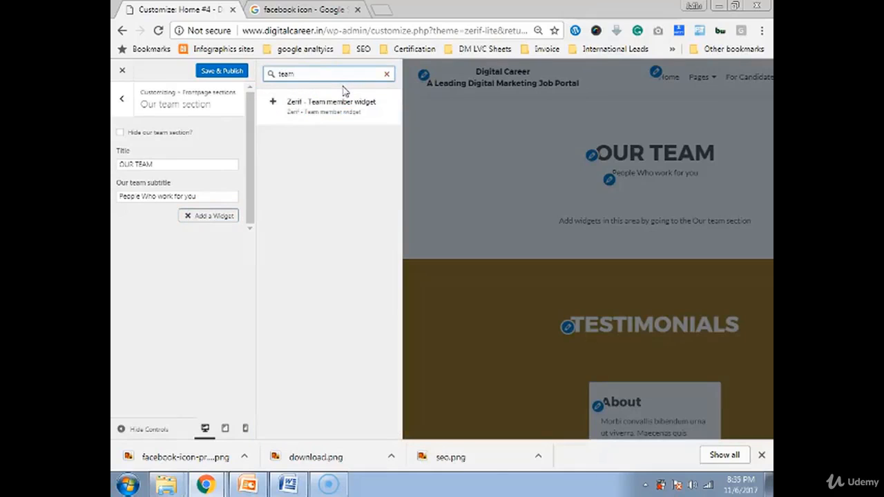
click(358, 110)
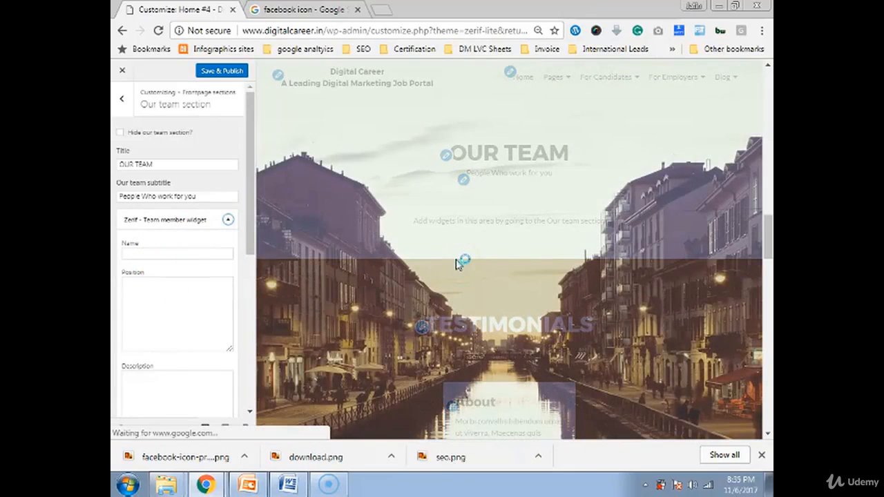
scroll(482, 204, up, 1)
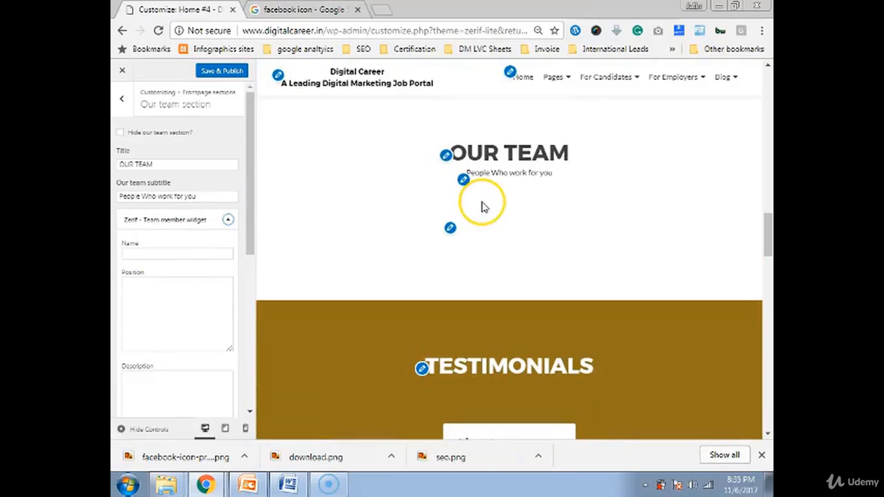
click(138, 255)
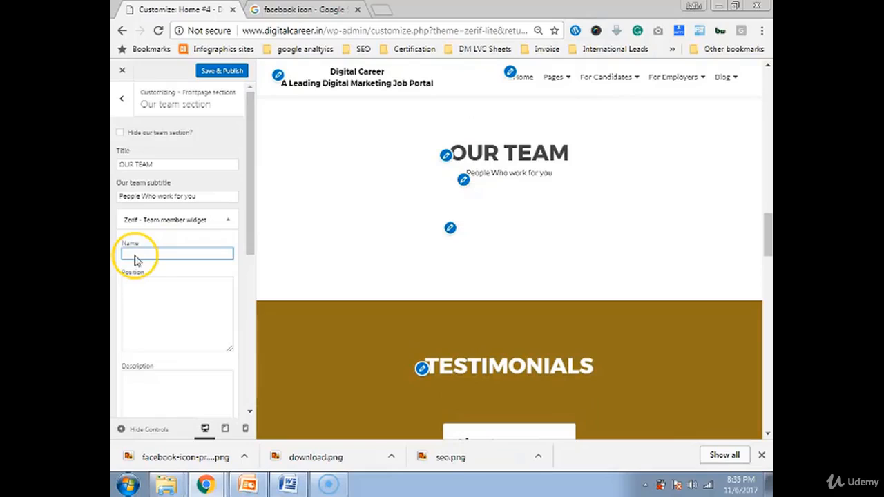
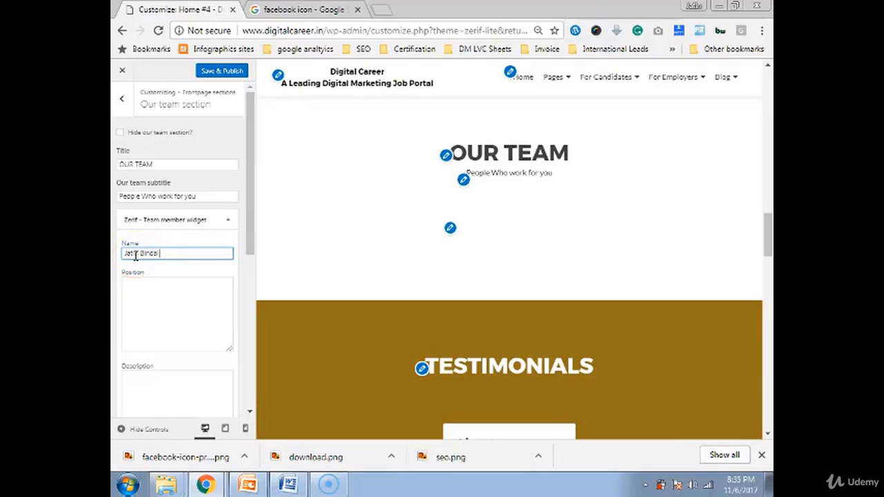
- Enter the team member's name and the position CEO, CTO
click(148, 302)
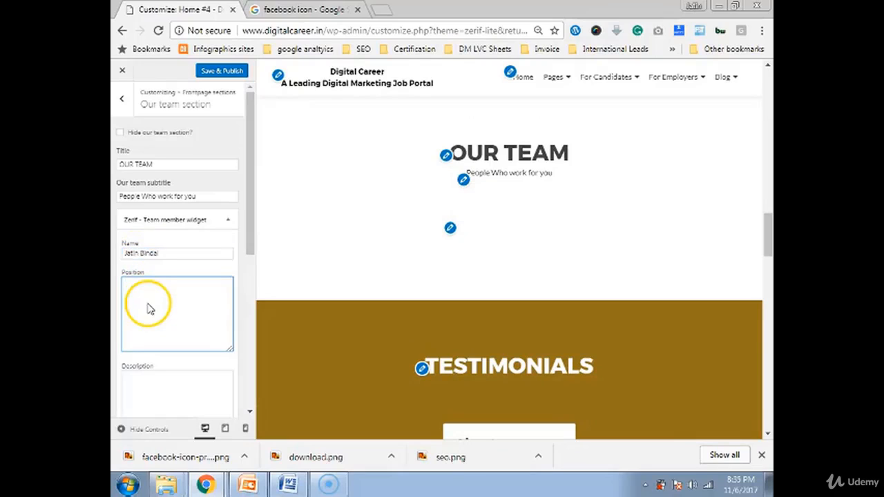
text(CEO, CTO)
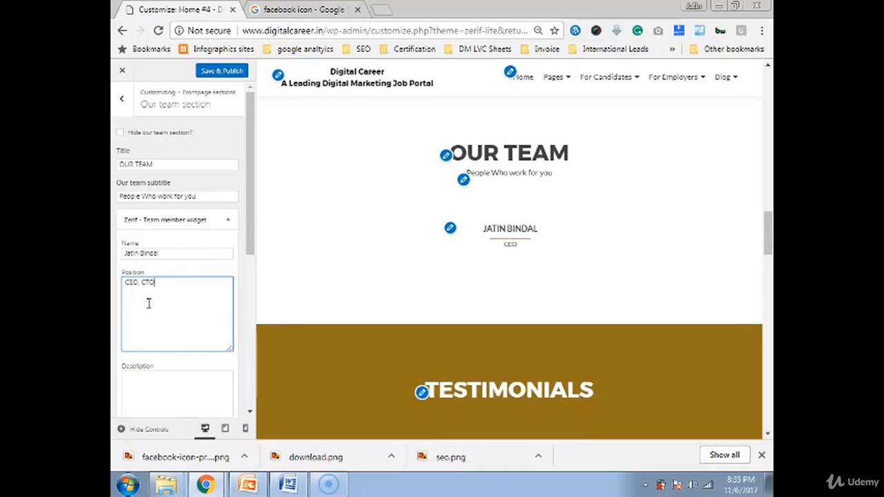
click(180, 339)
- Describe the member as a digital marketing consultant trainer, then open the photo picker
scroll(180, 339, down, 2)
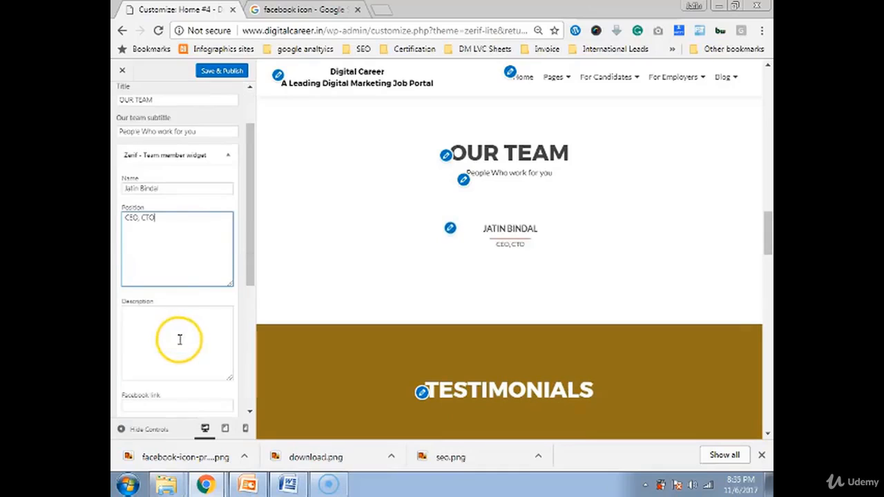
click(141, 329)
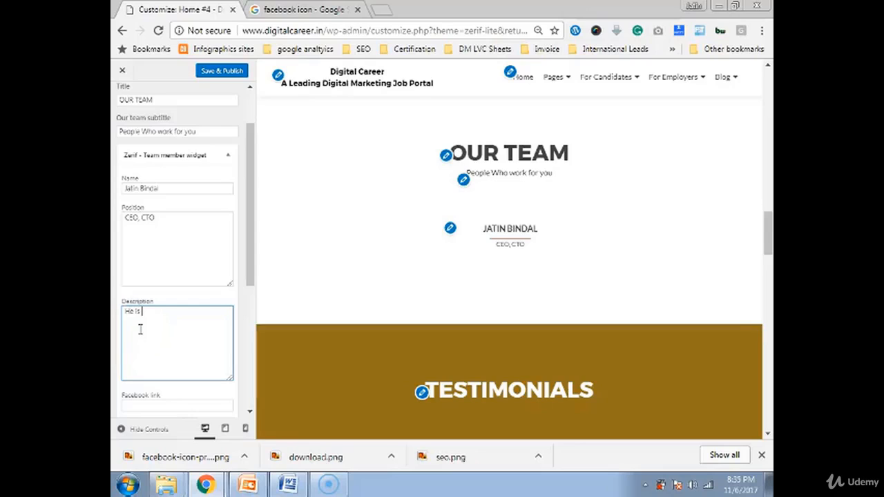
text(He is a digital marketing consult)
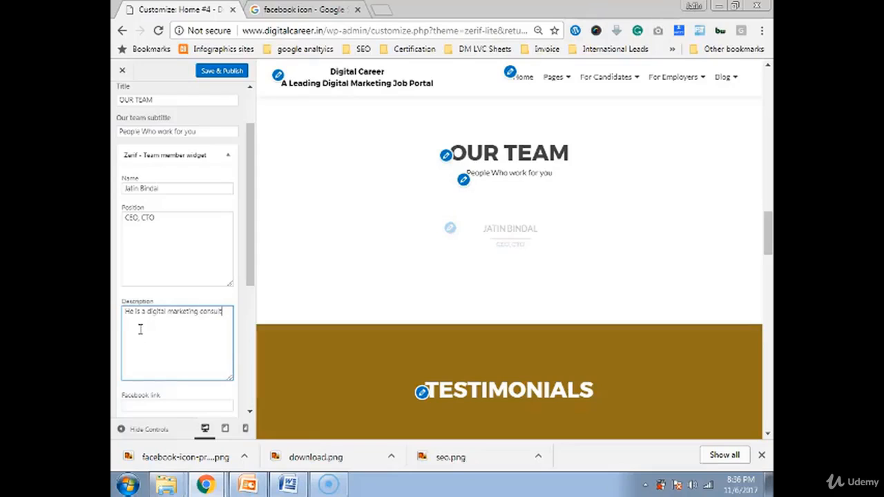
text(ant trainer)
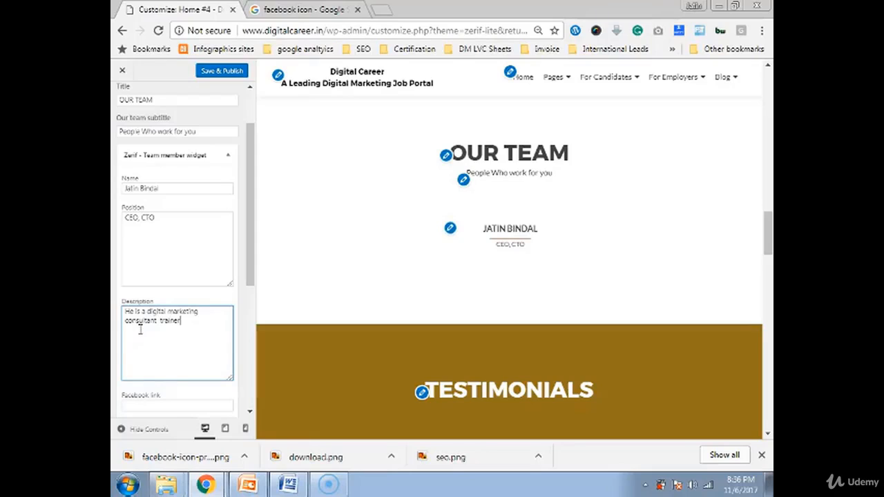
click(135, 335)
scroll(133, 340, down, 1)
scroll(132, 339, down, 3)
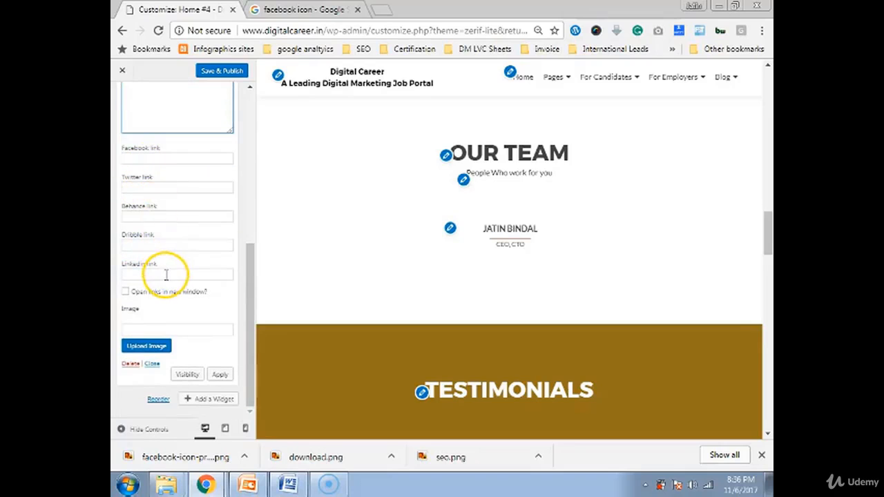
click(156, 346)
- Insert the profile15 headshot as the first team member's photo
scroll(391, 213, down, 5)
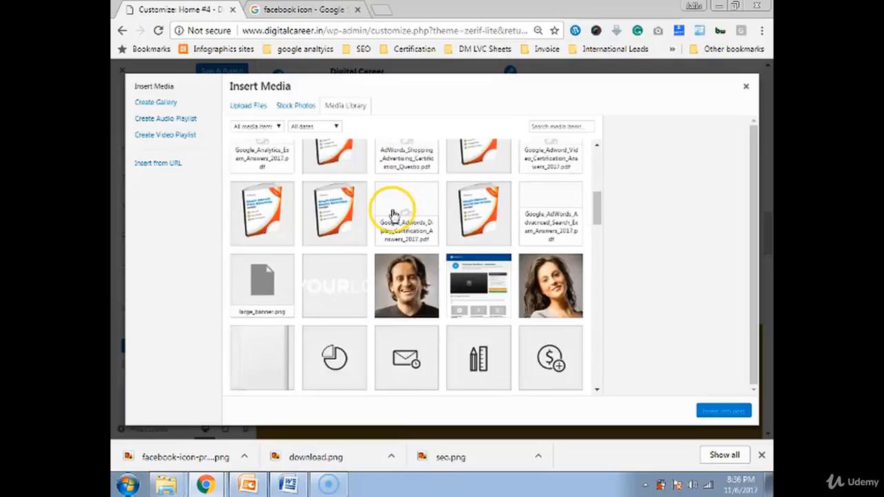
scroll(391, 213, up, 3)
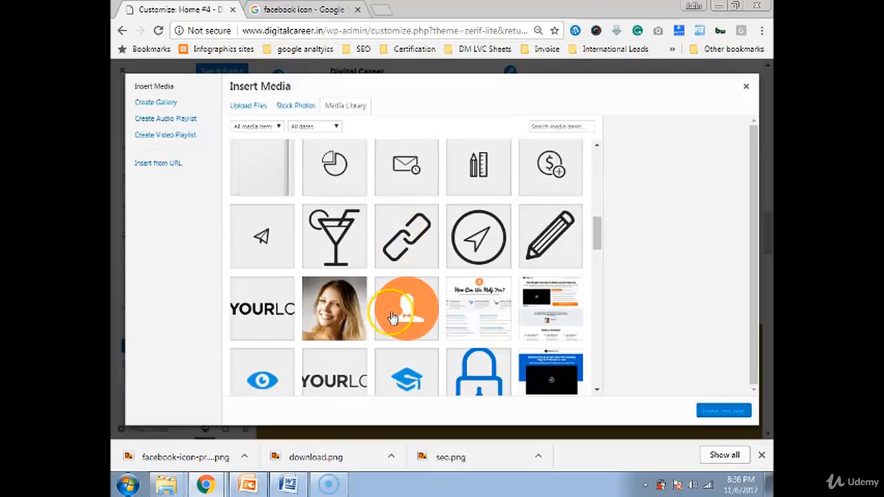
scroll(359, 324, up, 2)
click(407, 223)
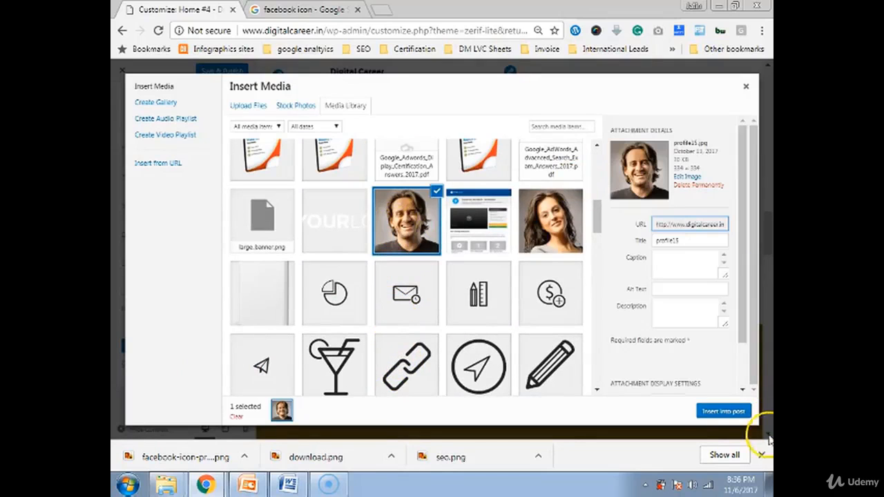
click(720, 413)
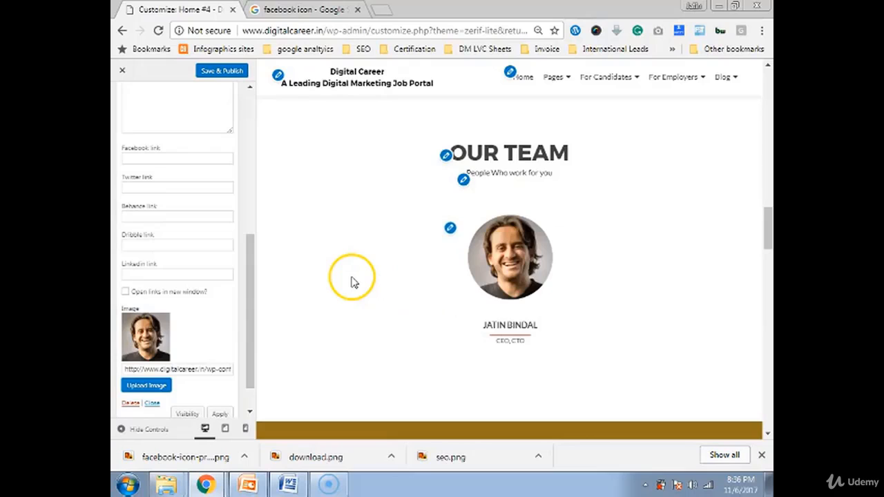
- Review the team member's settings and collapse the widget
scroll(324, 266, up, 1)
scroll(239, 222, up, 2)
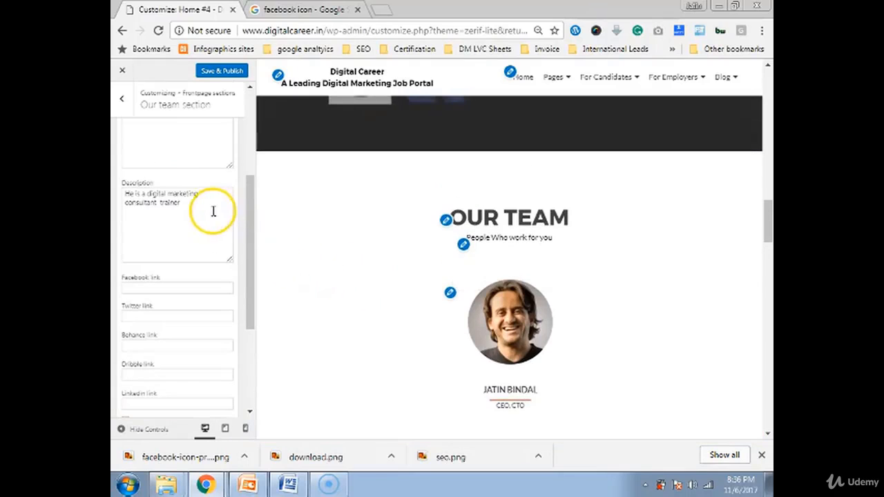
scroll(207, 204, up, 2)
click(173, 171)
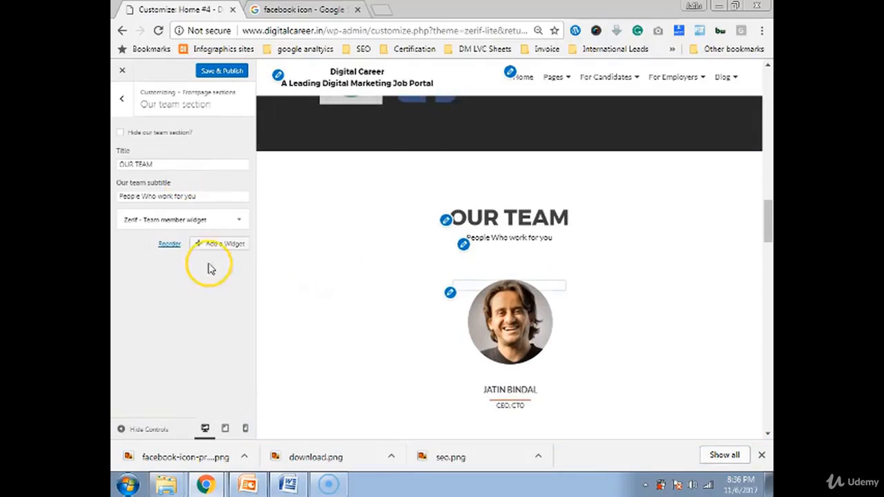
click(215, 219)
scroll(200, 242, down, 5)
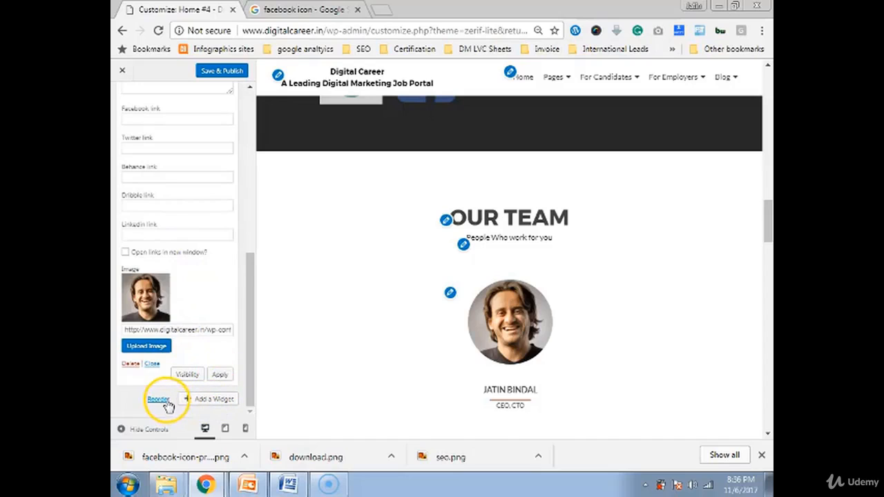
scroll(165, 395, up, 5)
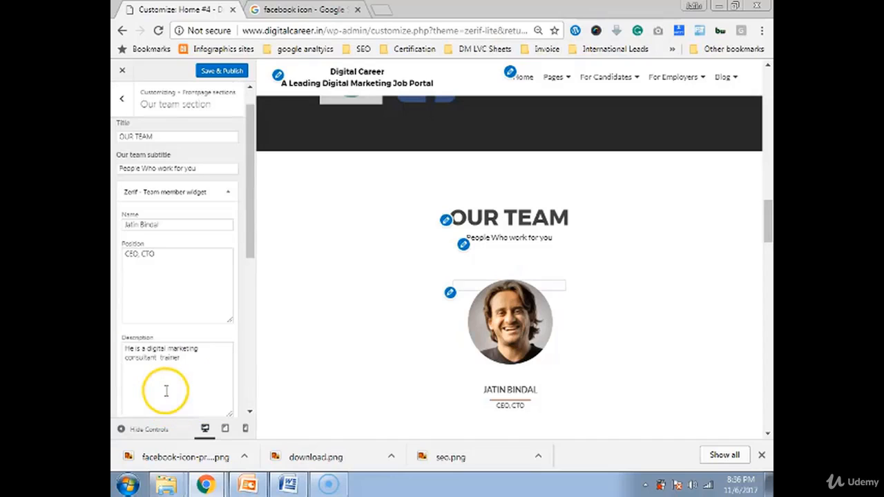
click(221, 188)
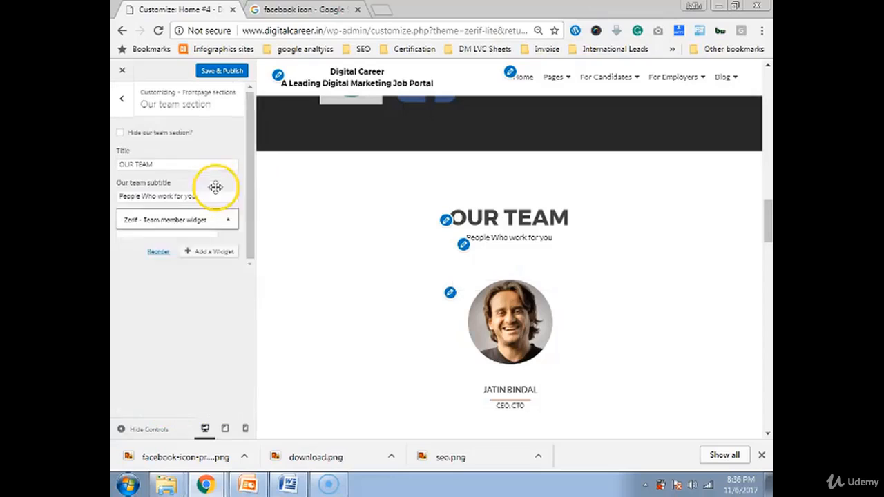
- Add a second Zerif team member widget via a 'team' widget search
click(221, 251)
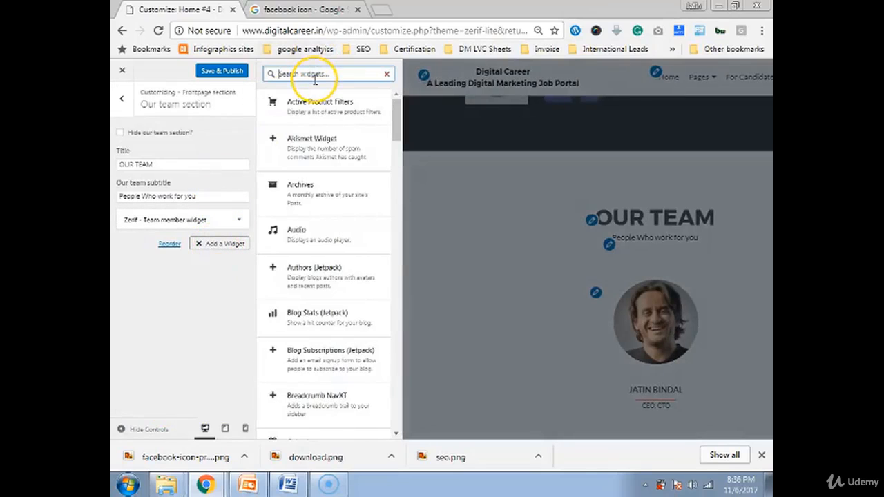
text(team)
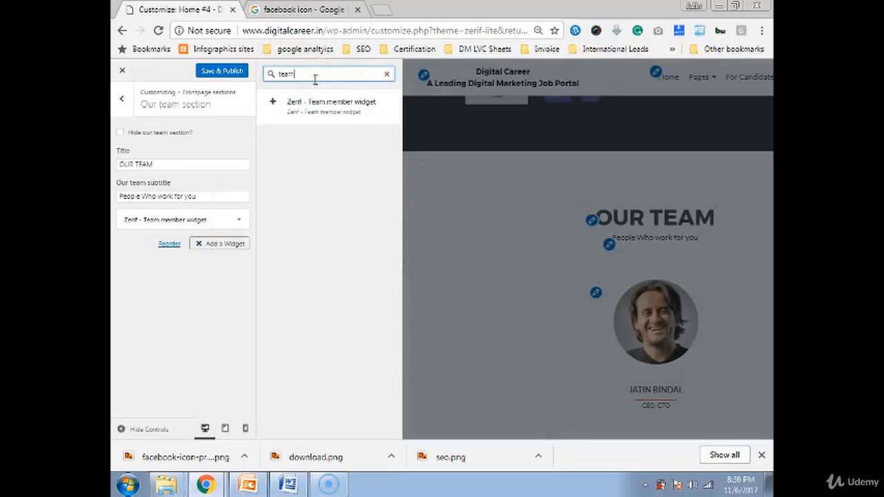
click(350, 109)
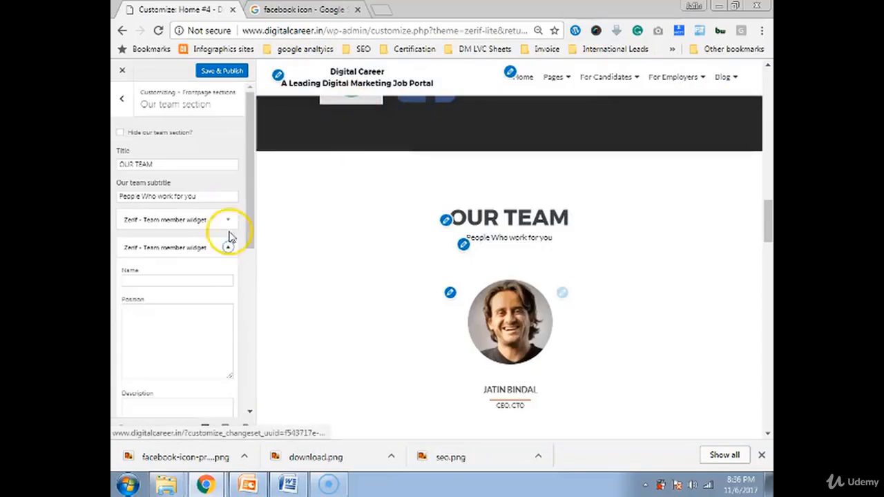
- Enter the second member's name and the position Marketing Head
click(189, 276)
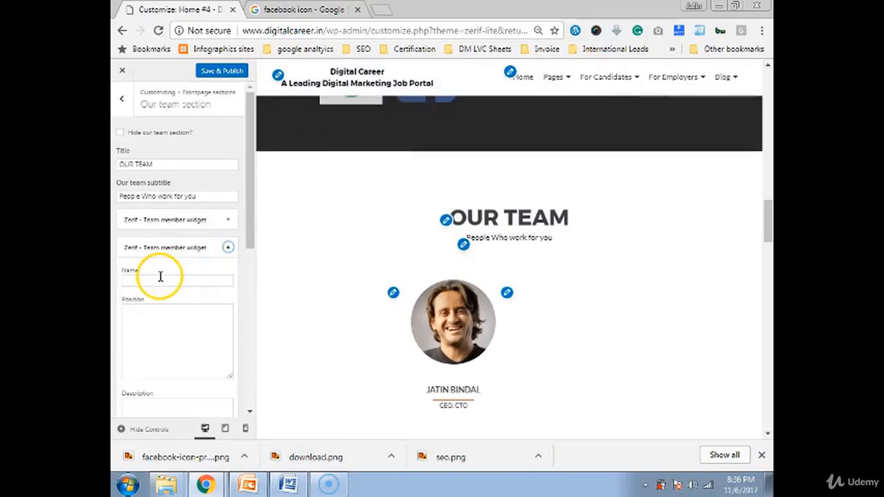
click(158, 278)
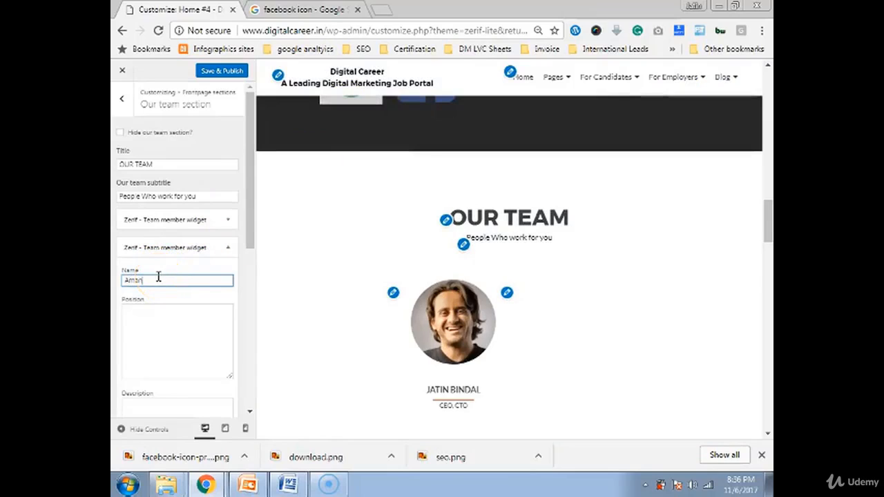
click(188, 318)
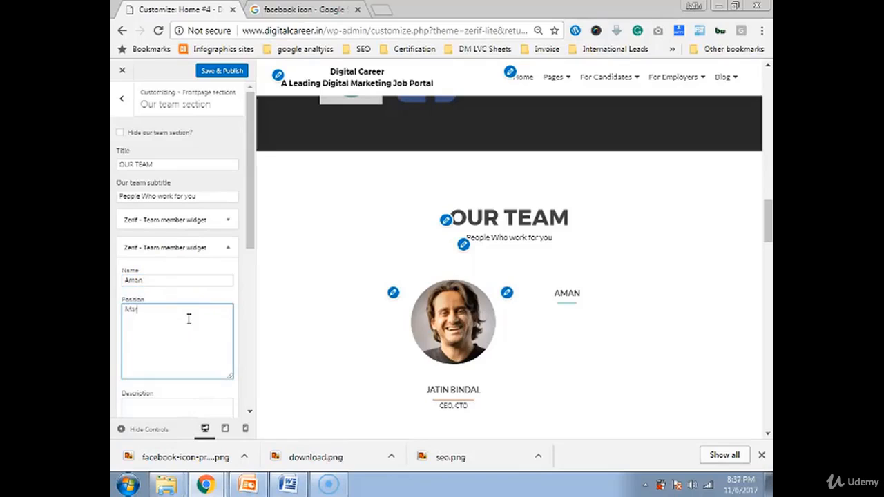
text(Marketing Head)
scroll(187, 246, down, 5)
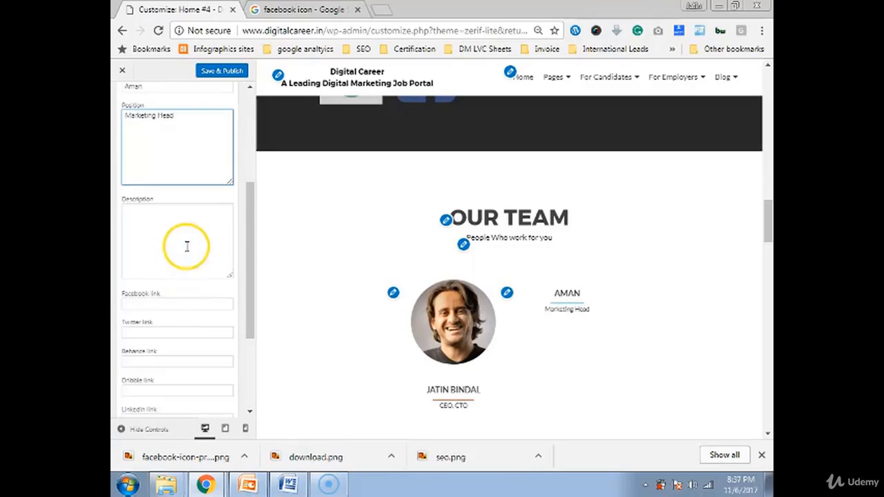
- Insert the young man's portrait from the Media Library as the second team member's photo
click(147, 347)
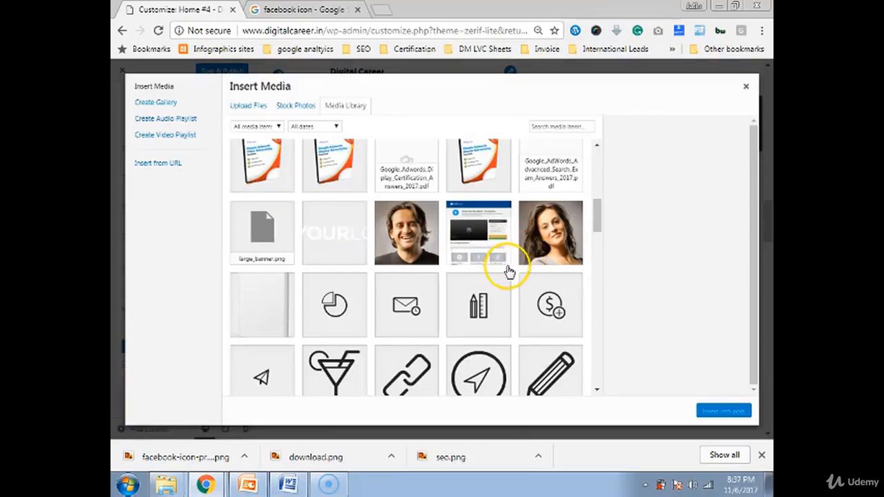
scroll(494, 256, down, 10)
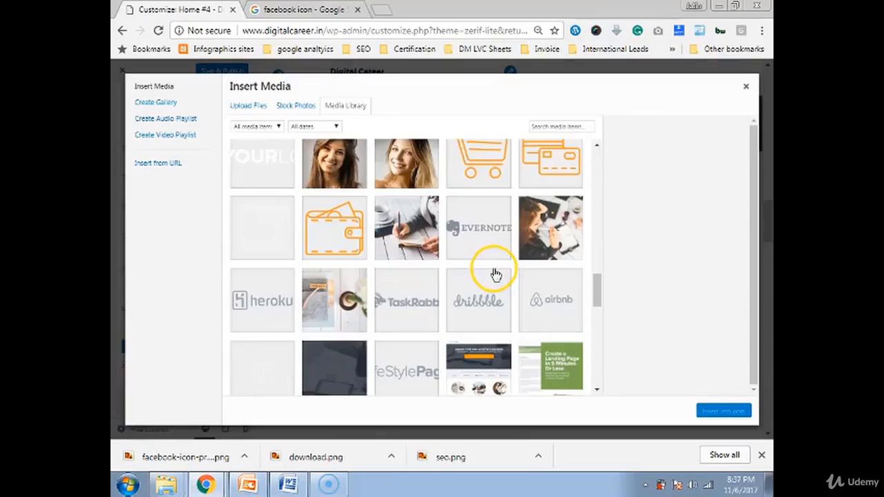
scroll(495, 275, down, 4)
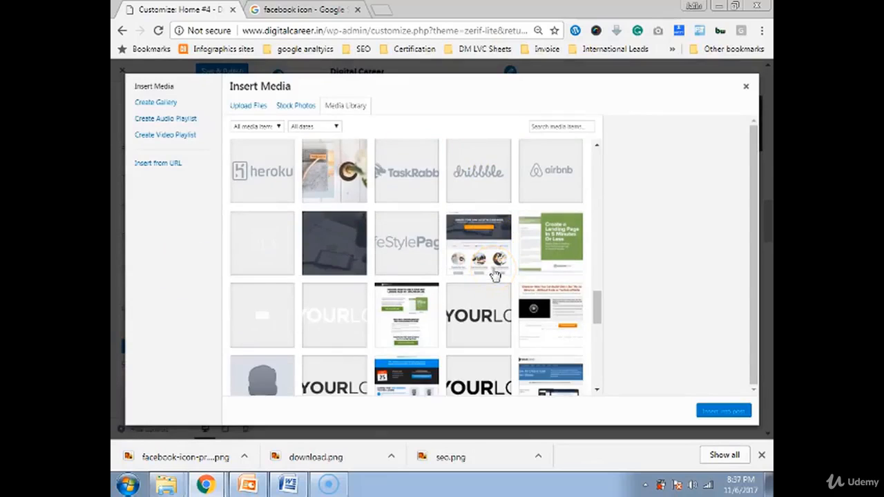
scroll(495, 275, down, 5)
scroll(491, 273, down, 5)
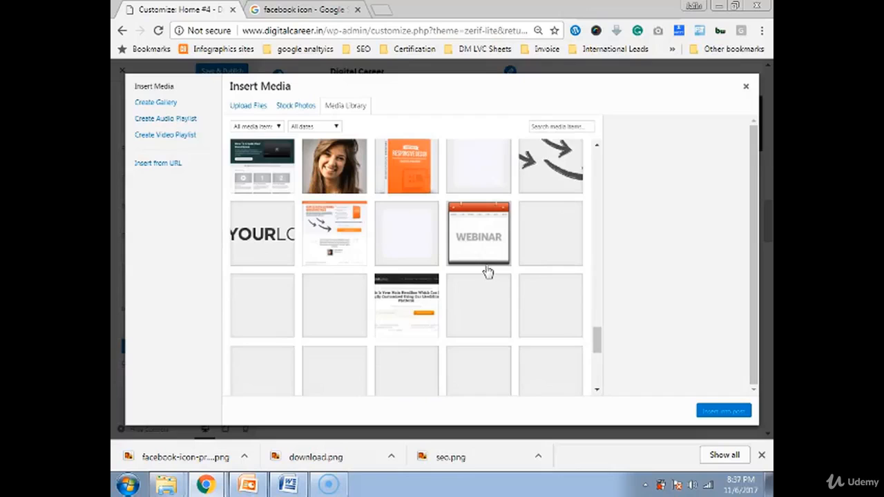
scroll(487, 271, down, 1)
scroll(483, 271, down, 2)
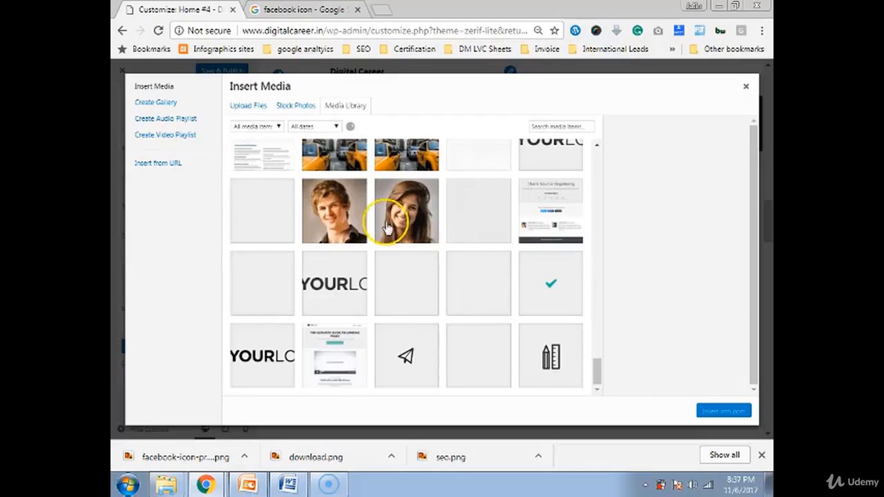
click(336, 213)
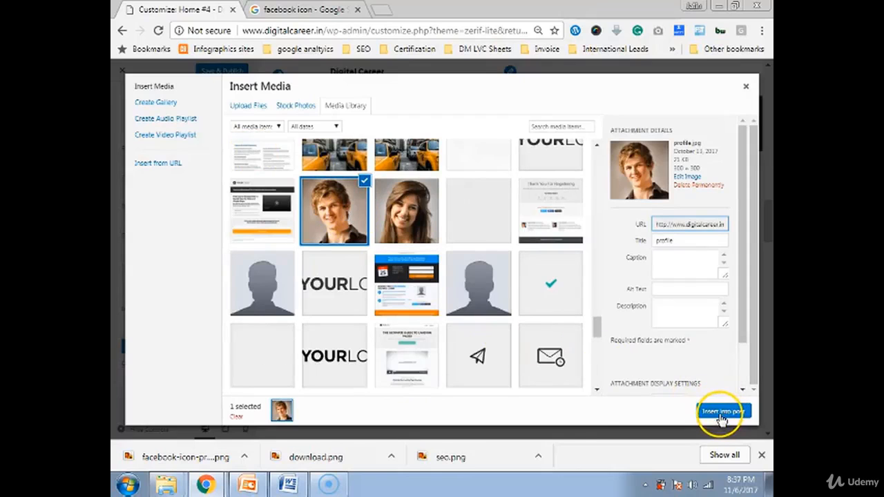
click(722, 411)
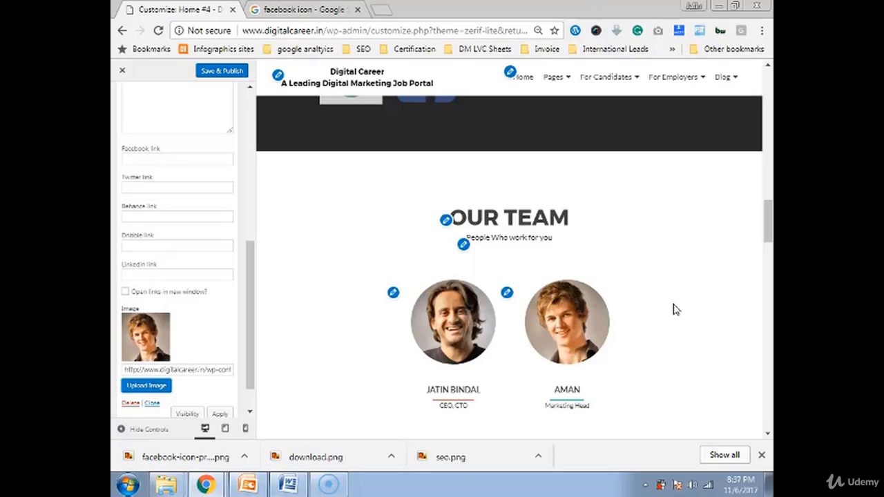
- Collapse the second team member's widget and go back to the Frontpage sections list
scroll(143, 244, up, 10)
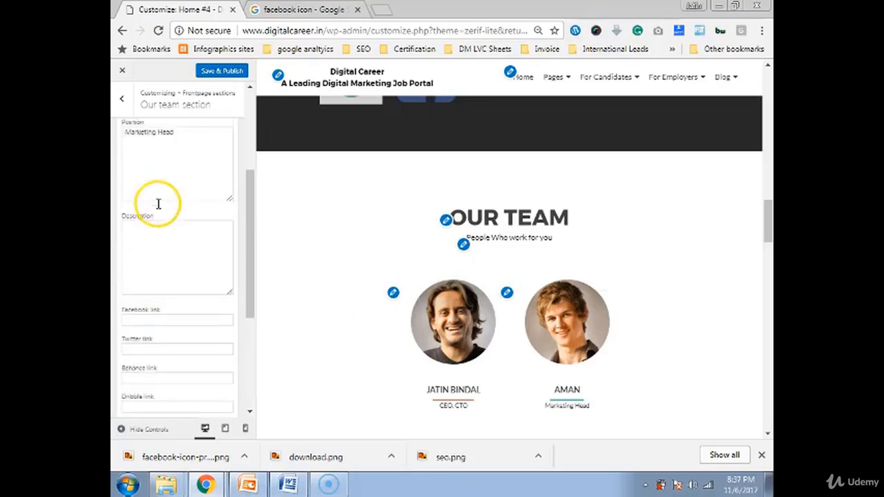
scroll(179, 255, down, 5)
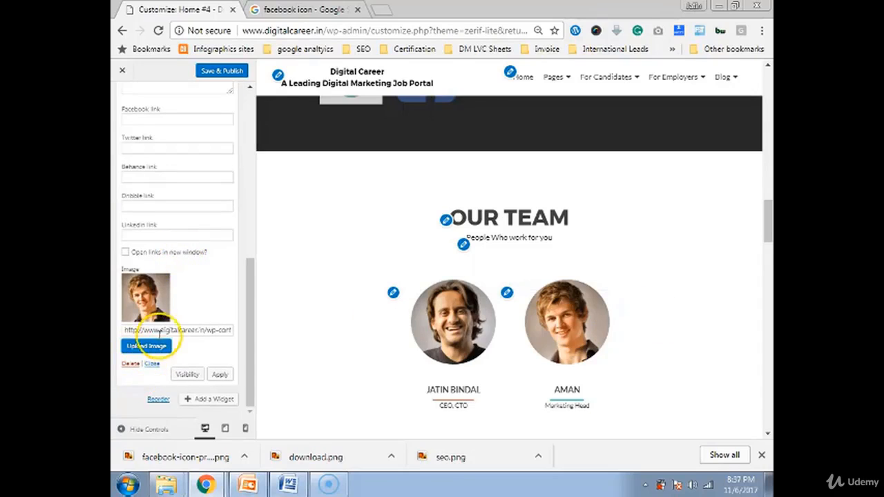
scroll(162, 267, up, 5)
click(154, 191)
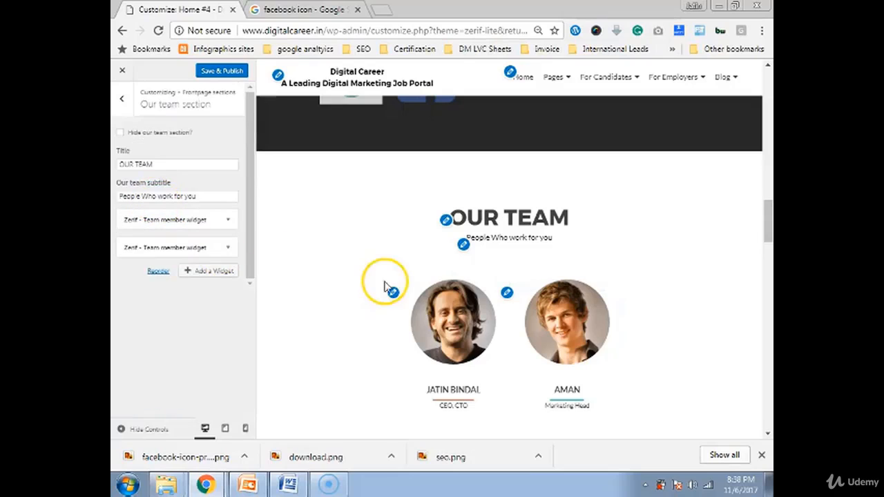
scroll(390, 295, down, 4)
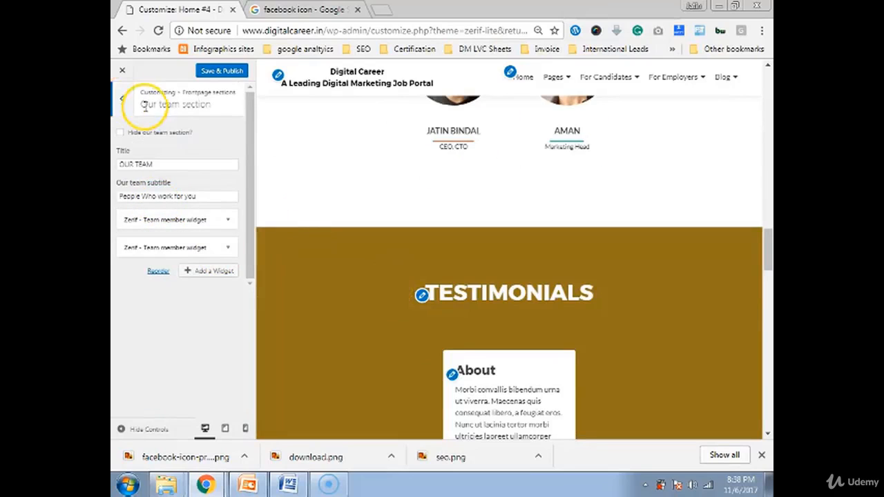
click(123, 101)
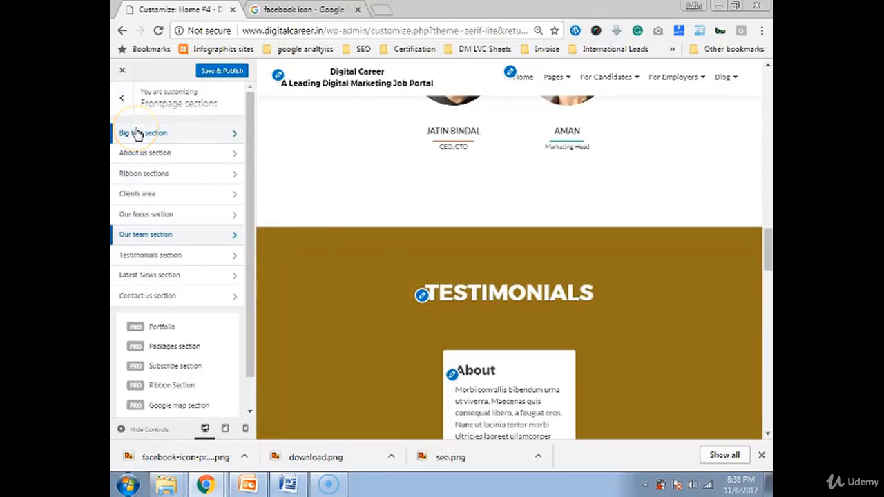
scroll(436, 298, down, 1)
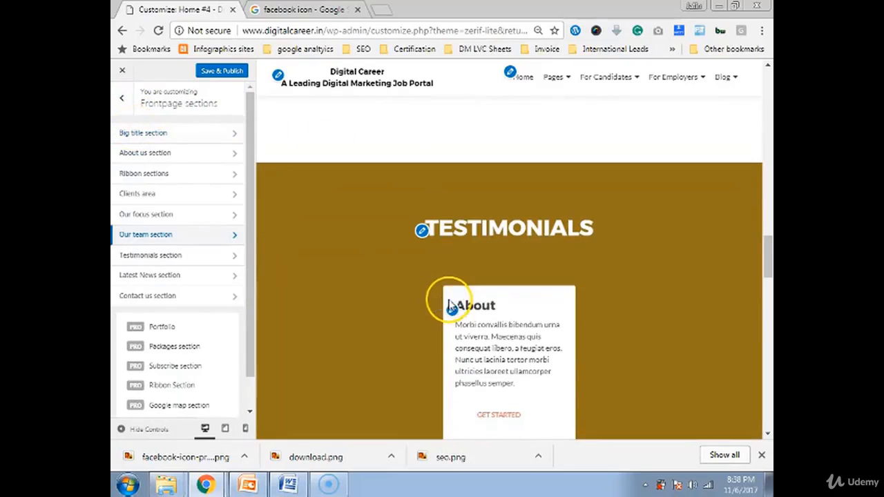
scroll(634, 393, down, 3)
scroll(501, 268, up, 3)
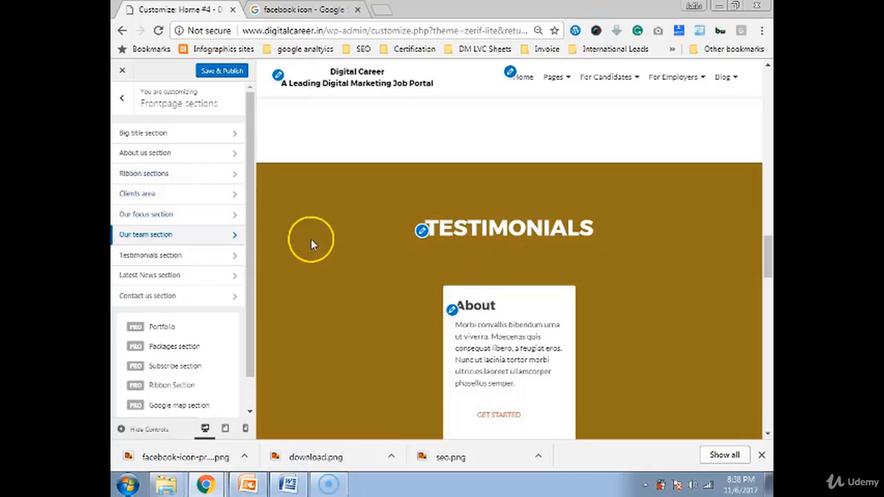
- Remove the placeholder Text: About widget from the Testimonials section
click(226, 262)
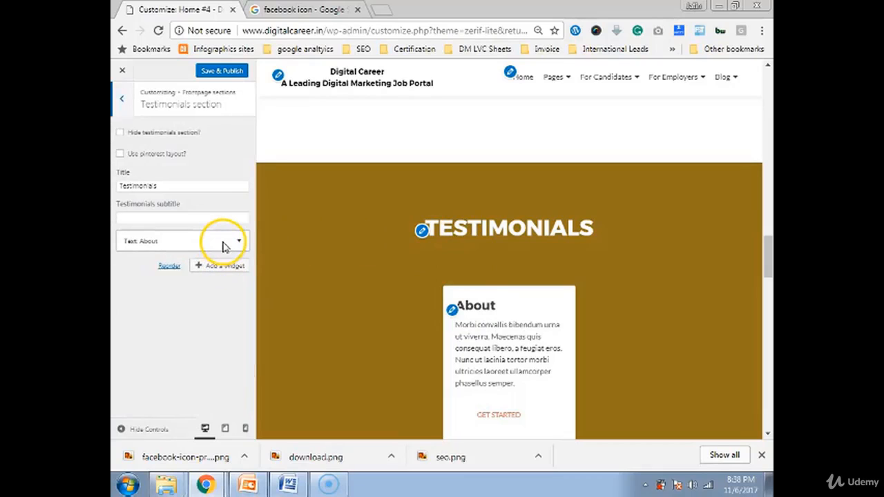
click(223, 247)
scroll(211, 297, down, 5)
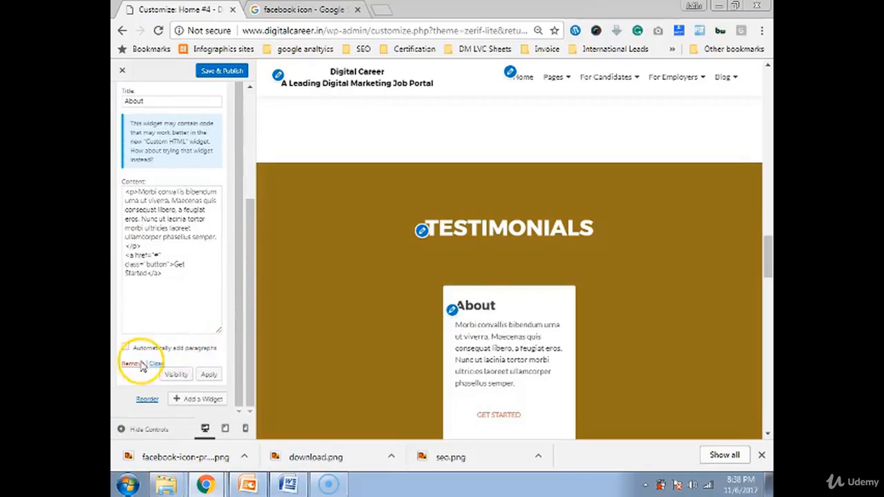
click(130, 364)
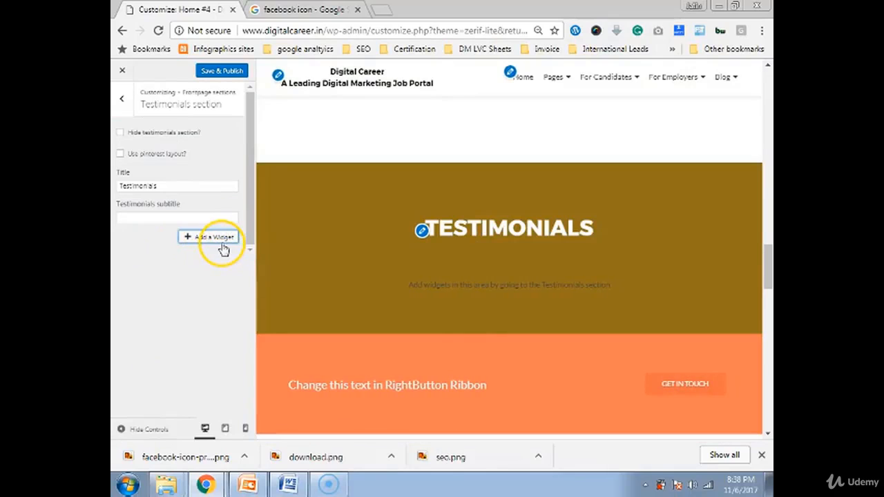
- Add a Zerif - Testimonial widget to Testimonials via the widget search
click(221, 239)
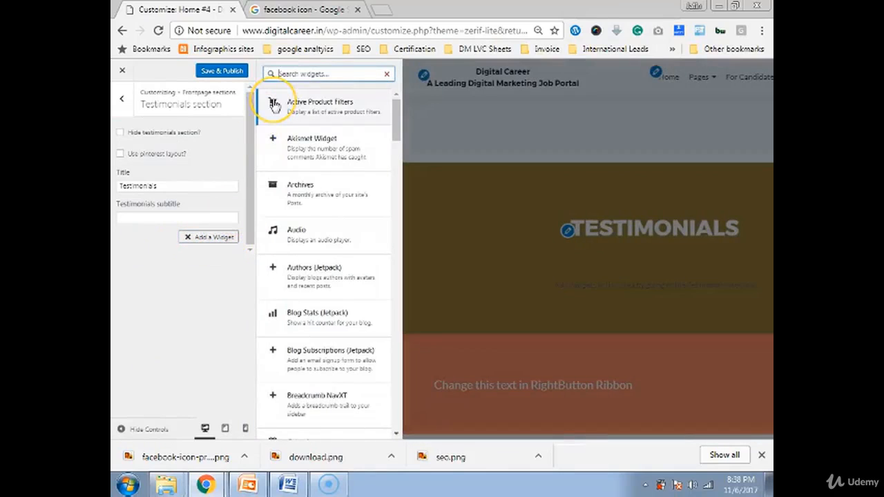
text(sest)
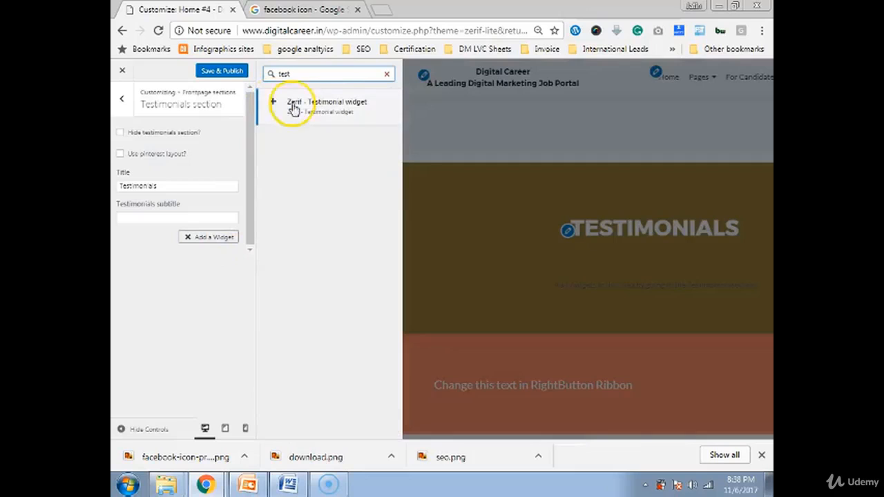
click(337, 108)
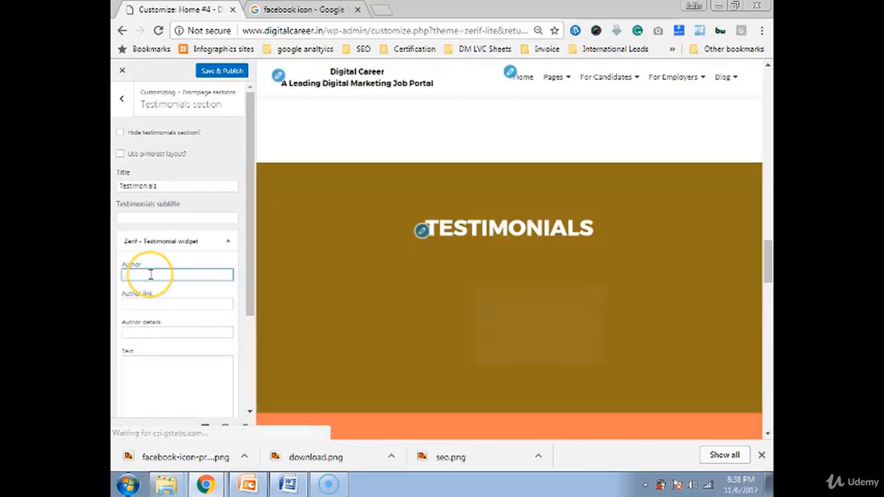
- In a new tab, open the digital marketing course in Udemy's Instructor Dashboard
click(381, 10)
text(udemy.com)
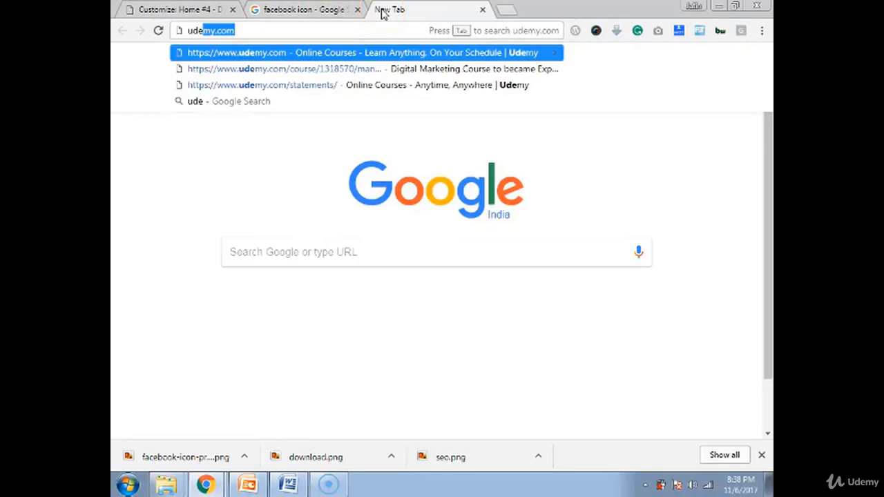
key(Return)
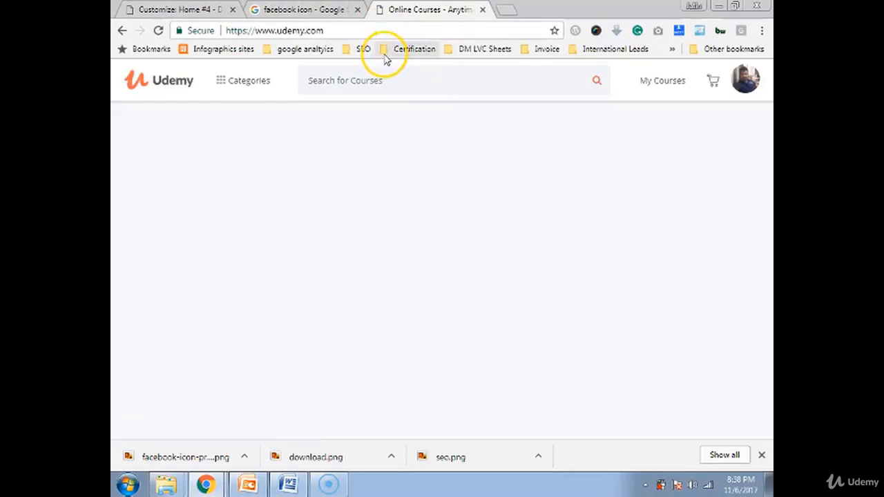
mouse_move(718, 88)
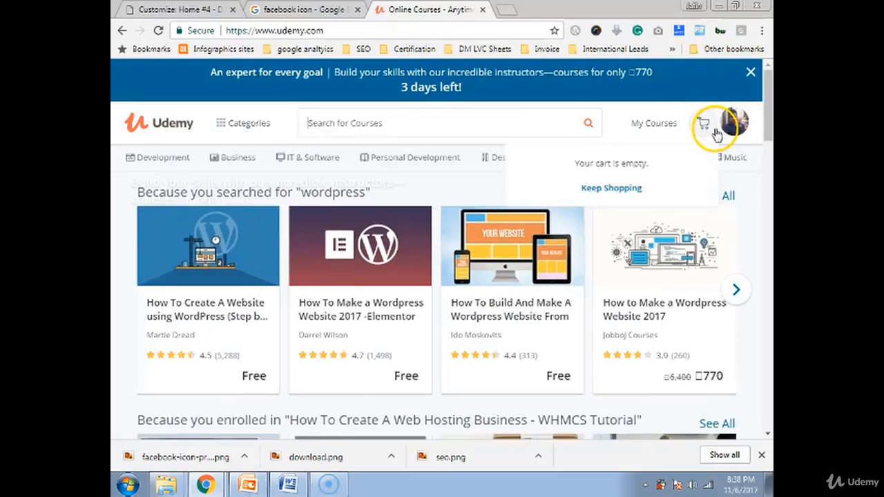
mouse_move(672, 132)
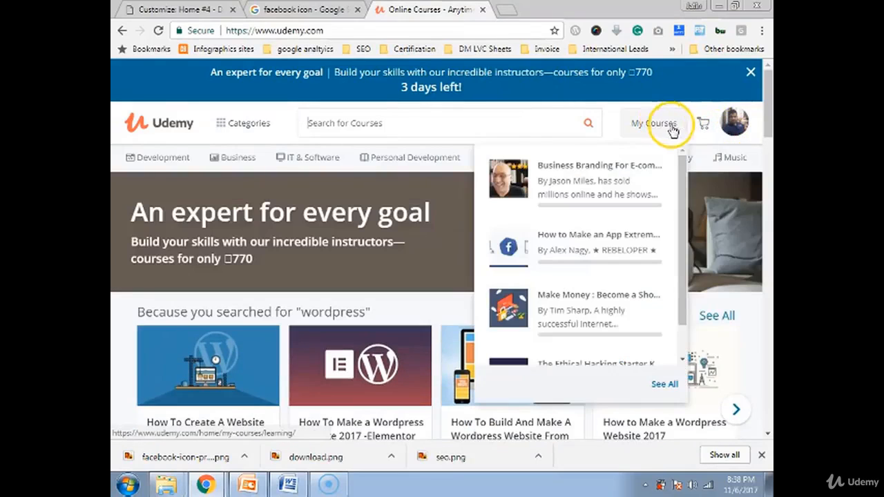
mouse_move(734, 118)
click(583, 354)
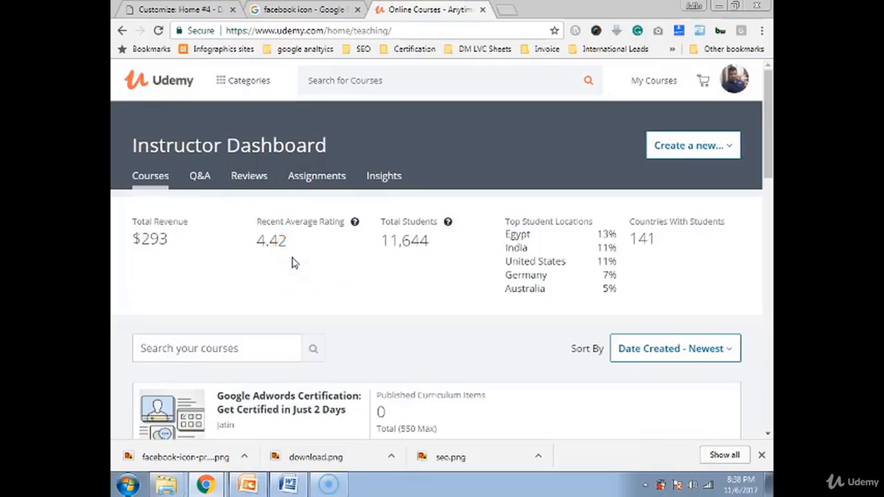
scroll(293, 262, down, 3)
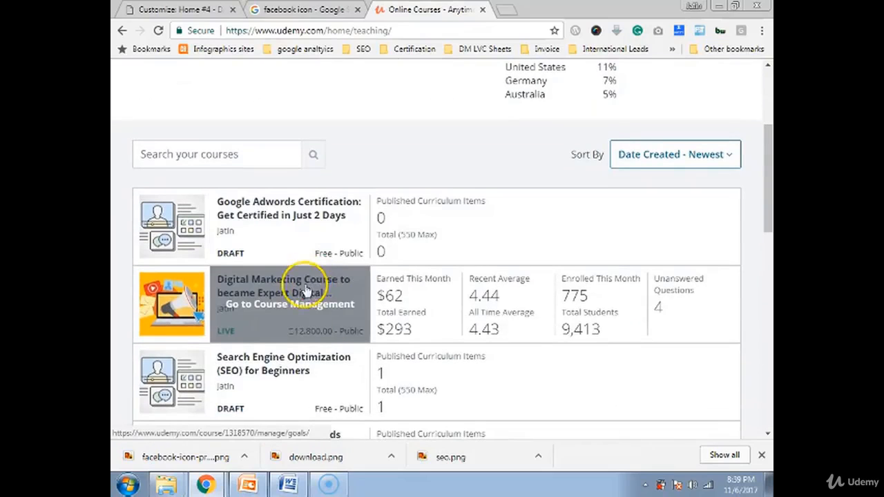
click(308, 316)
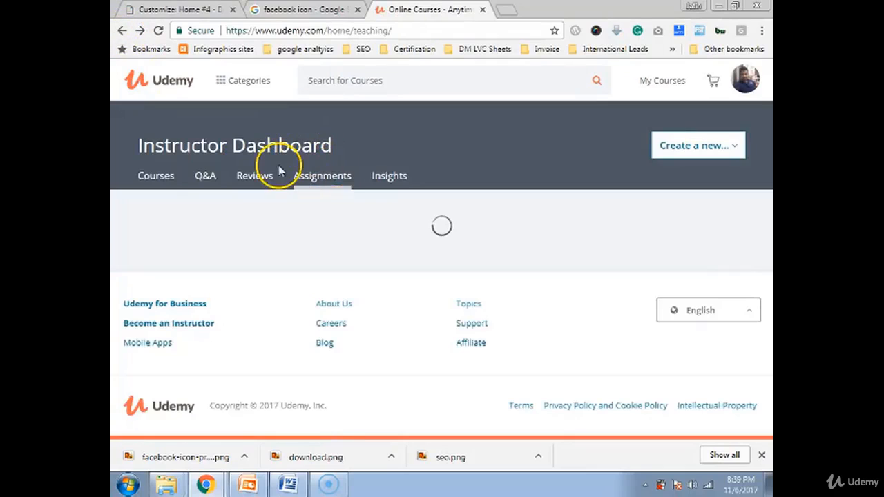
- Select the full text of a five-star review in the course Reviews list
click(268, 181)
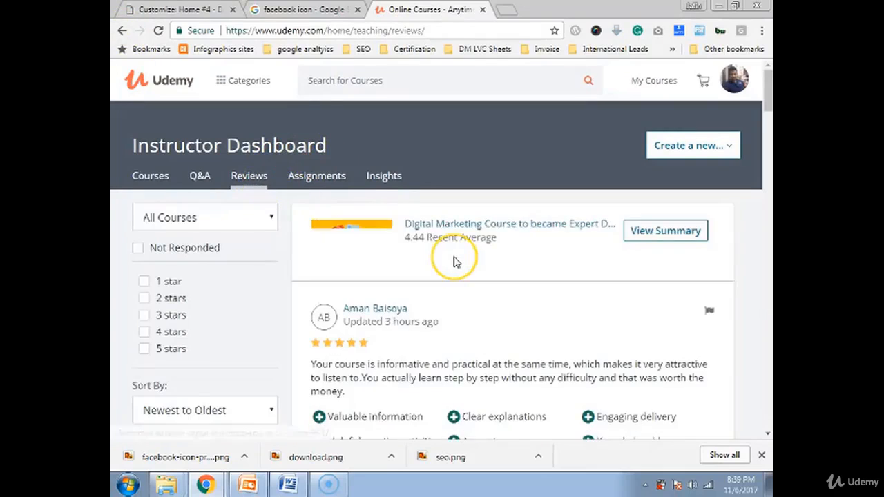
scroll(453, 259, down, 2)
scroll(452, 257, down, 5)
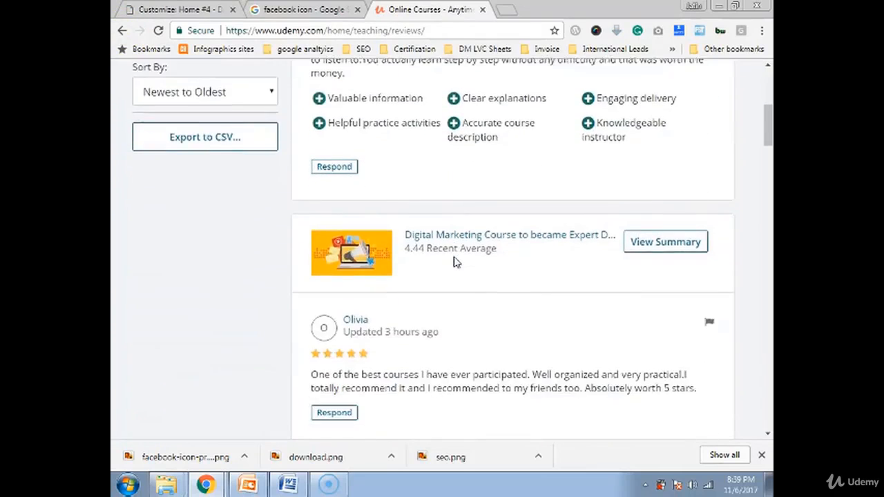
click(409, 248)
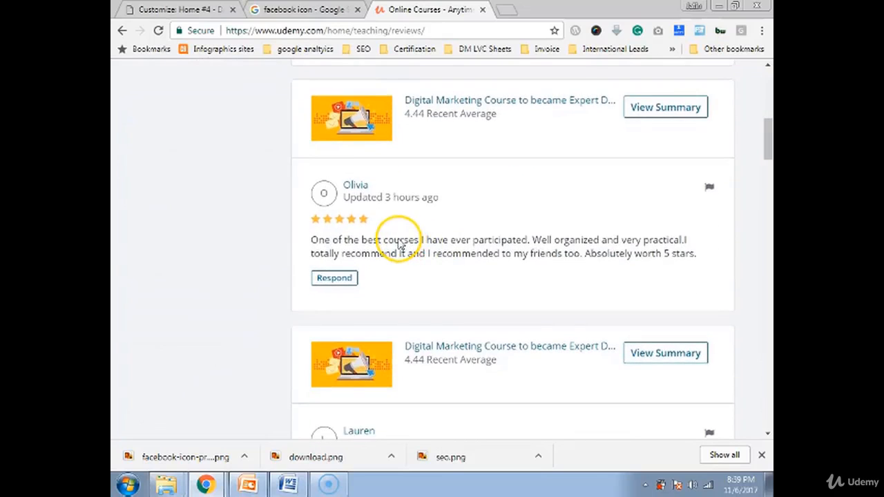
drag(310, 242, 695, 257)
key(ctrl+c)
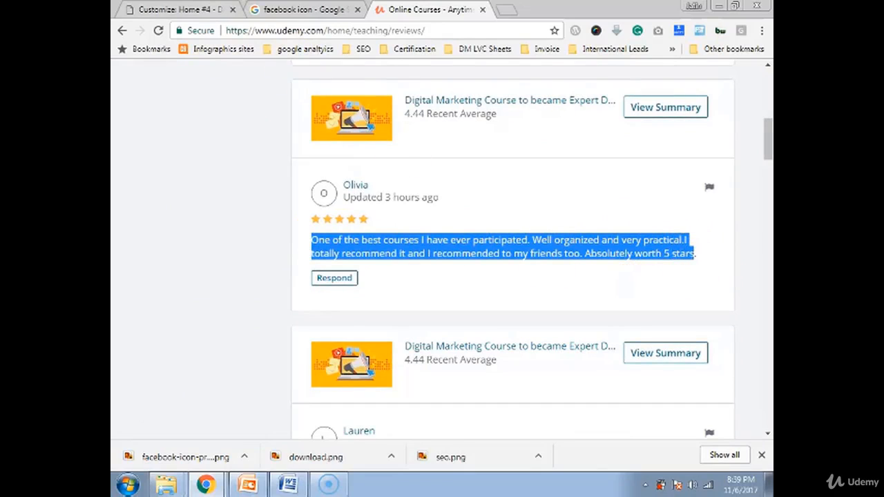
click(181, 10)
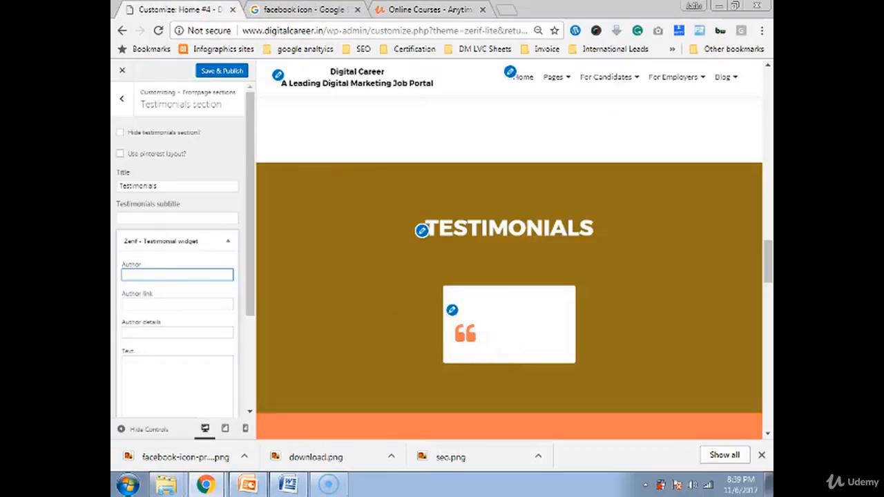
- Paste the review into the testimonial Text box and take the reviewer's name for the author field
click(145, 366)
key(ctrl+v)
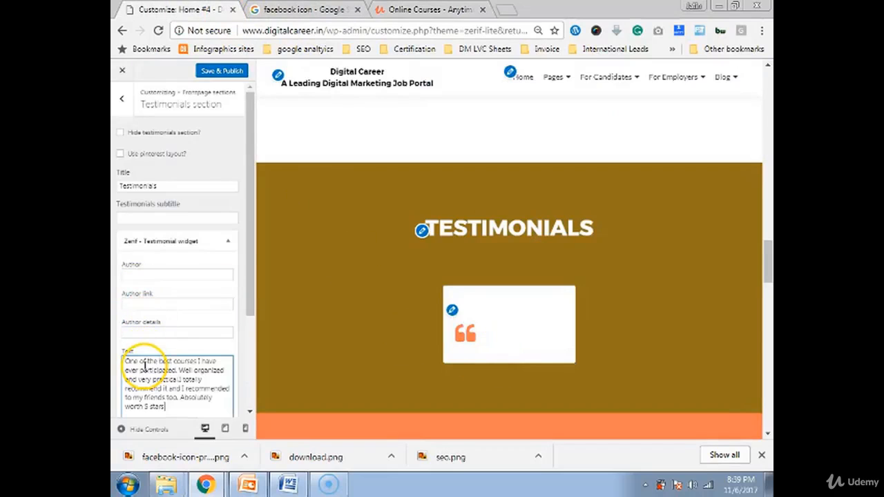
click(428, 10)
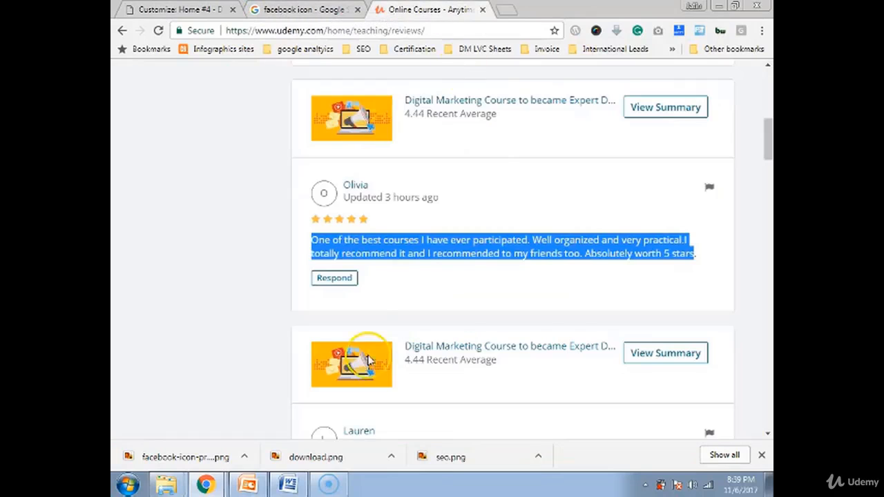
drag(341, 190, 389, 186)
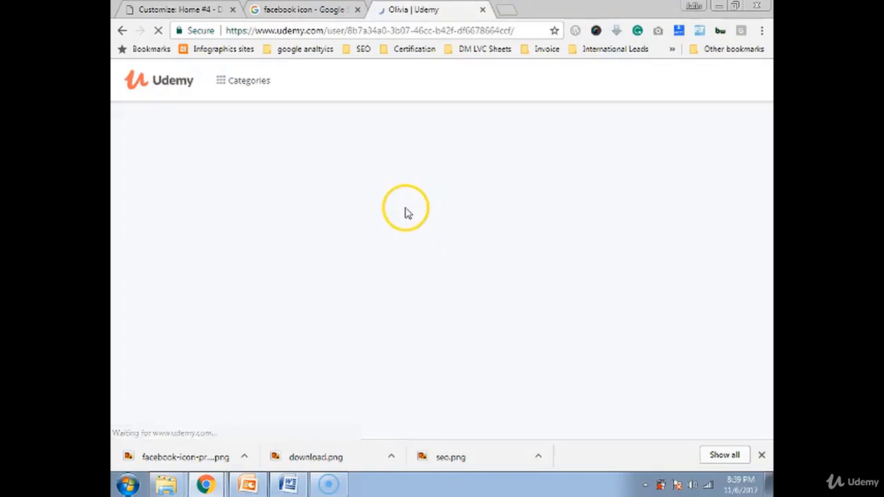
click(122, 31)
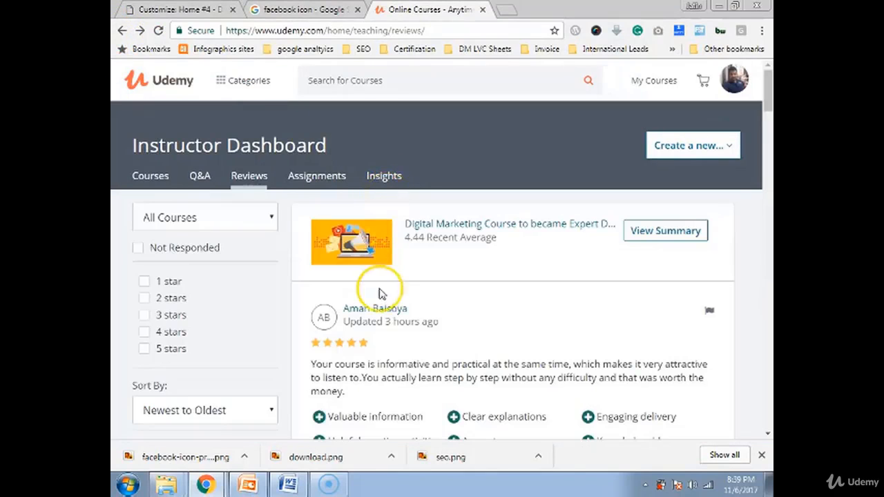
scroll(384, 331, down, 4)
scroll(384, 333, down, 3)
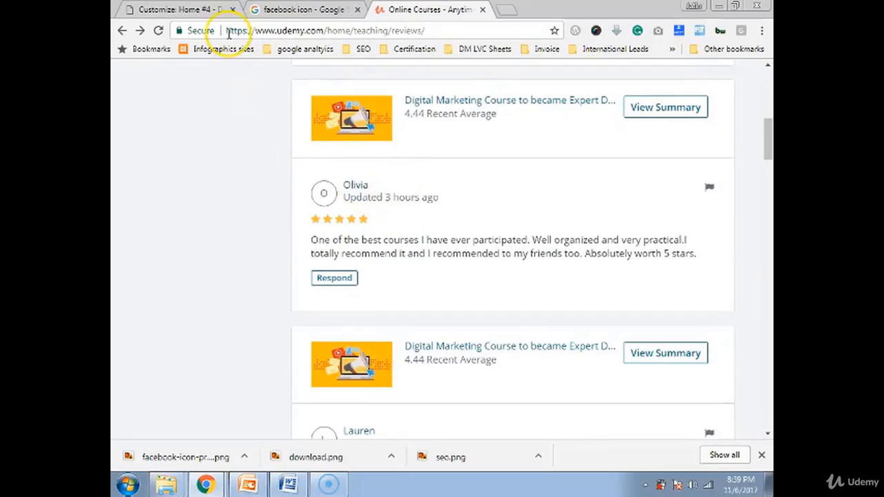
click(173, 10)
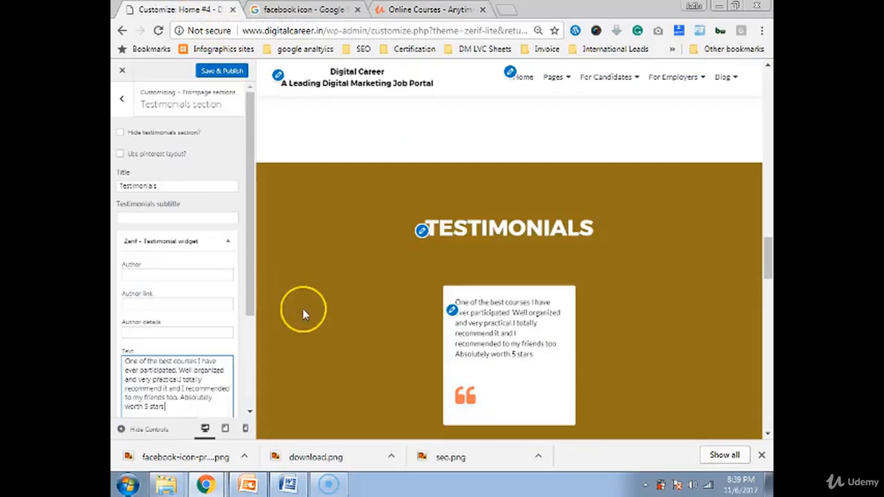
click(159, 276)
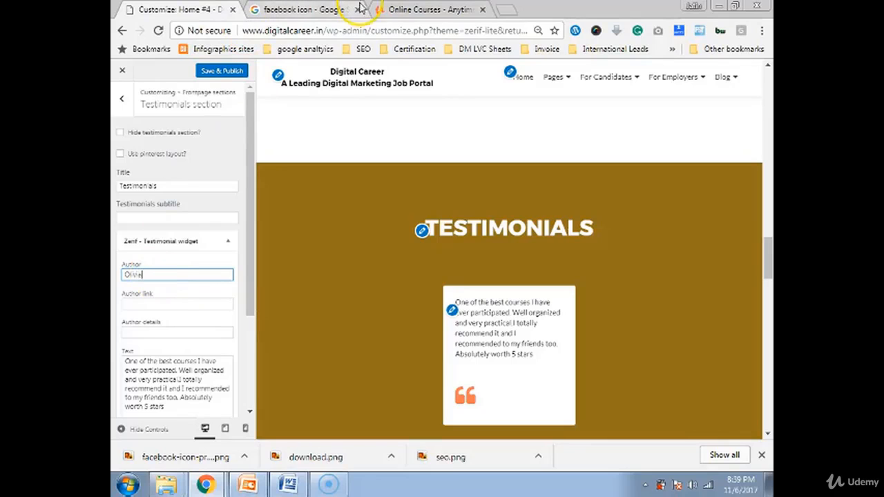
- Copy the reviewer's Udemy profile link into the Author link field
click(387, 8)
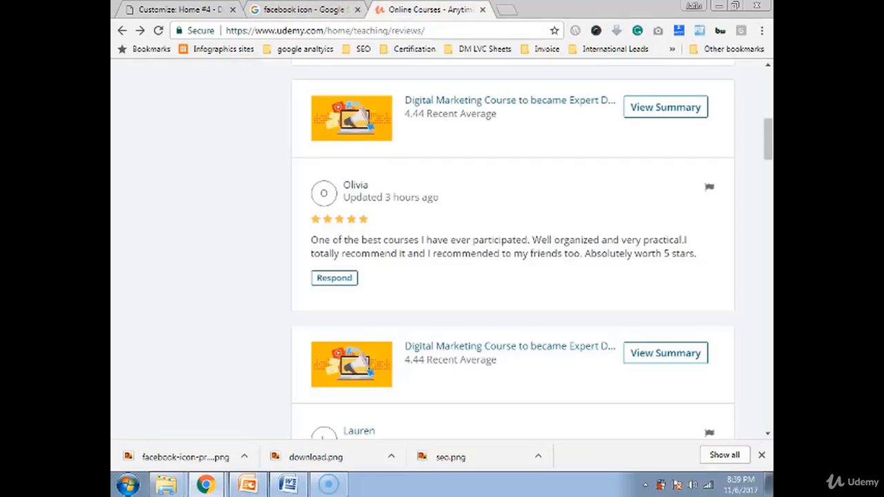
right_click(355, 189)
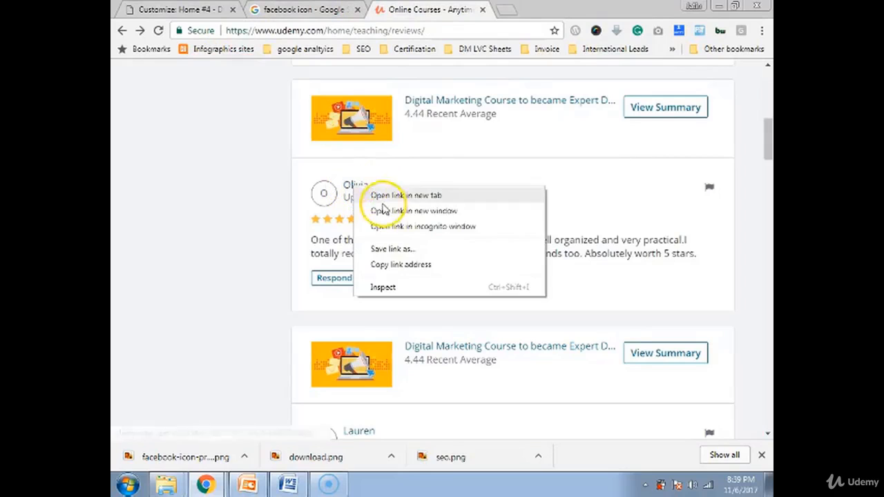
click(400, 265)
click(183, 10)
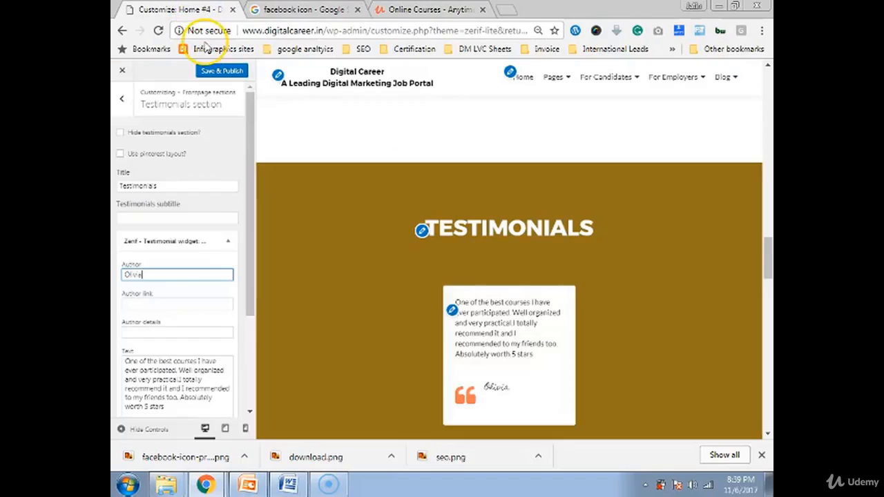
click(155, 304)
key(ctrl+v)
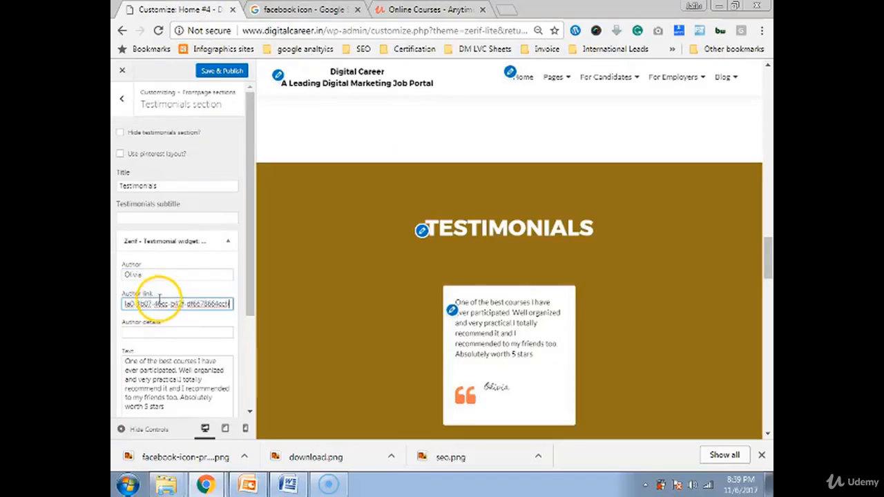
- Recheck the Udemy review, then bring up the media library for the author's photo
click(414, 9)
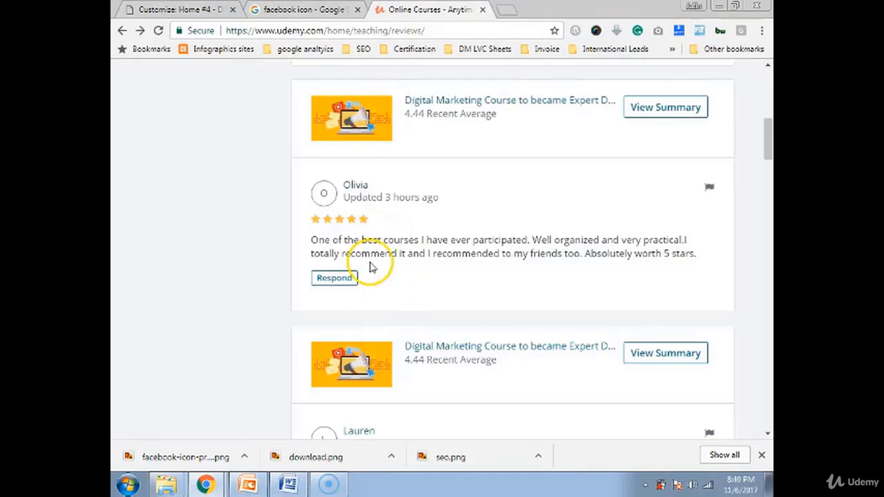
scroll(407, 257, down, 2)
scroll(406, 257, down, 3)
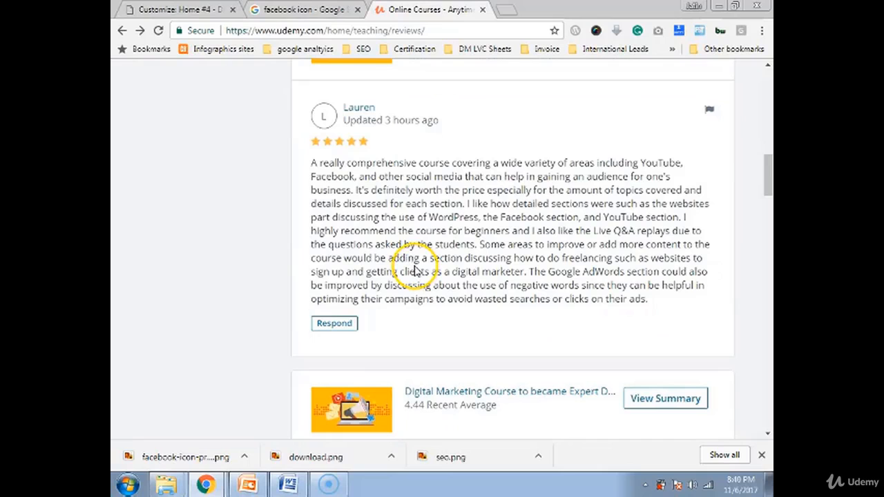
click(194, 10)
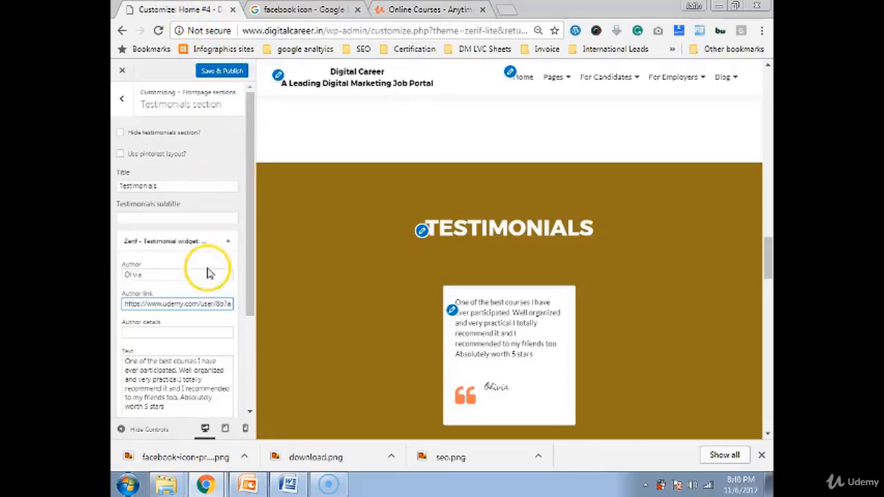
scroll(207, 272, down, 3)
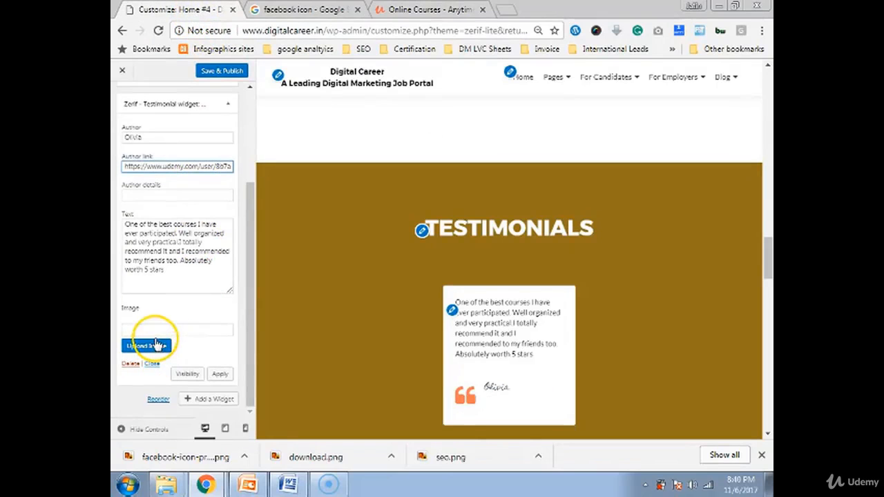
click(429, 10)
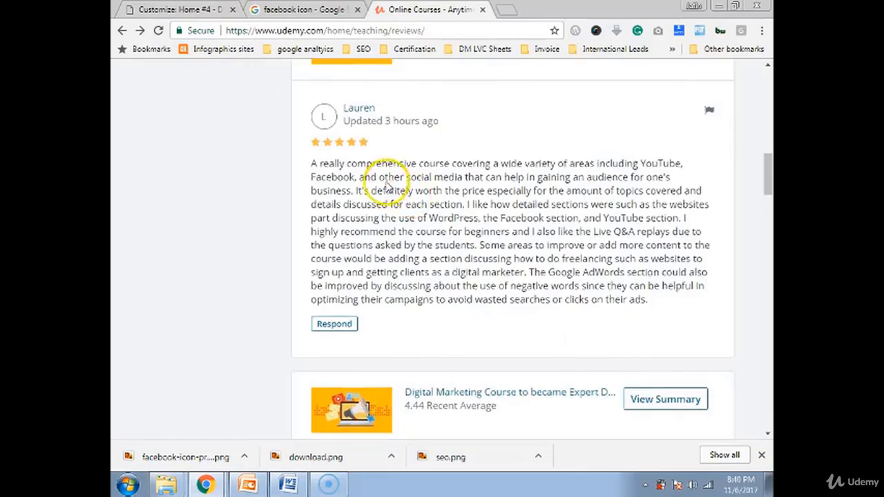
scroll(389, 185, up, 5)
click(178, 10)
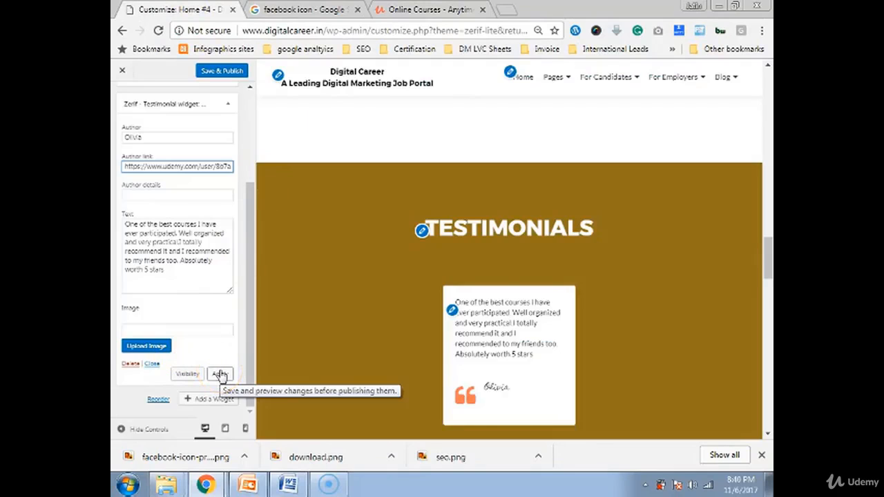
click(158, 347)
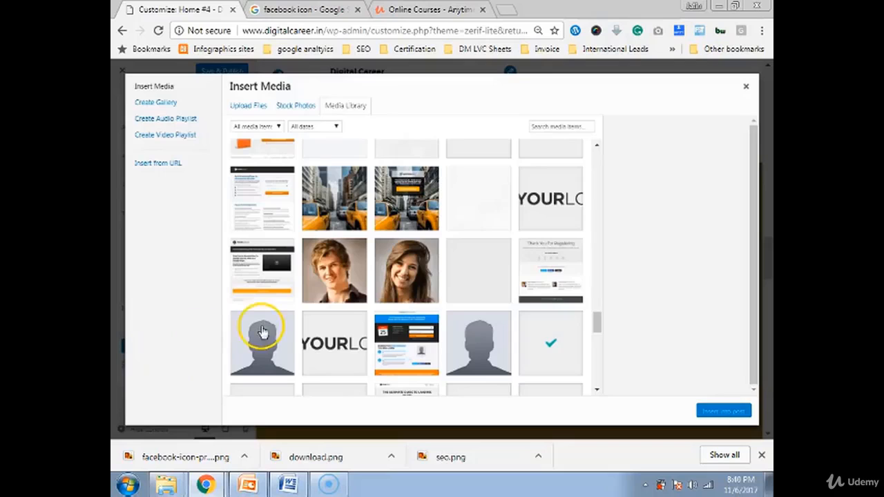
- Insert the smiling woman's photo as the testimonial image and collapse the widget
click(406, 273)
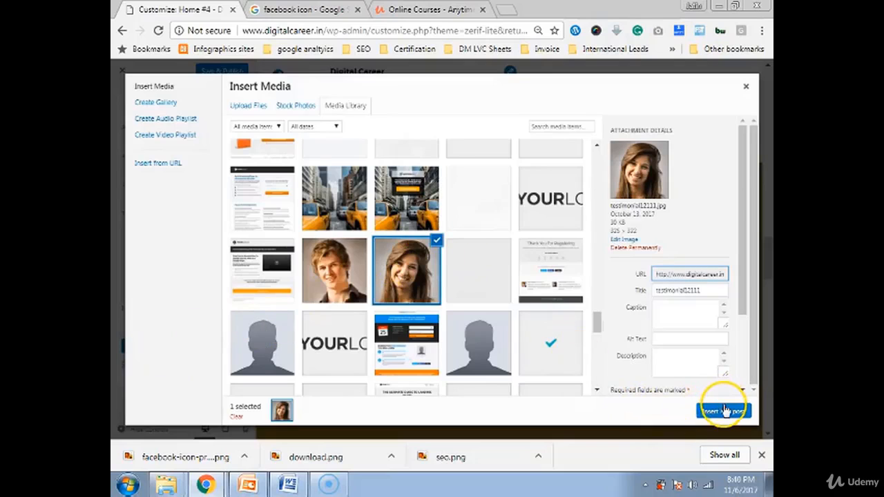
click(724, 412)
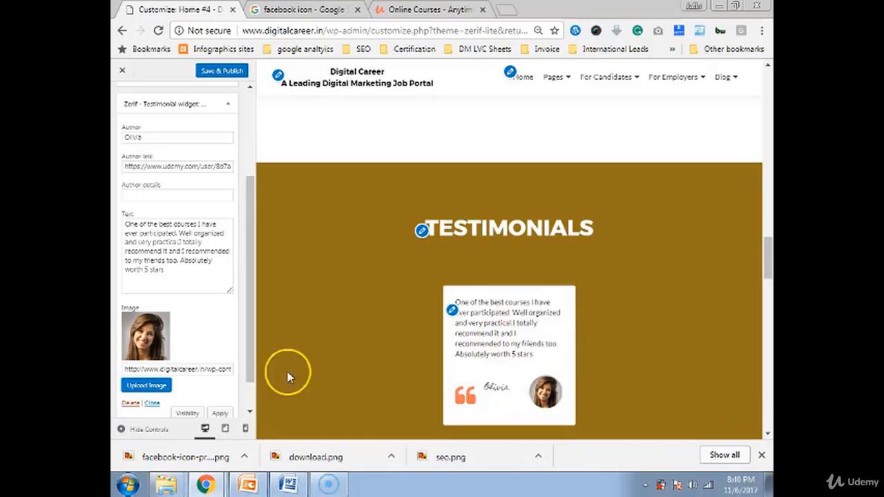
scroll(166, 395, down, 1)
click(152, 386)
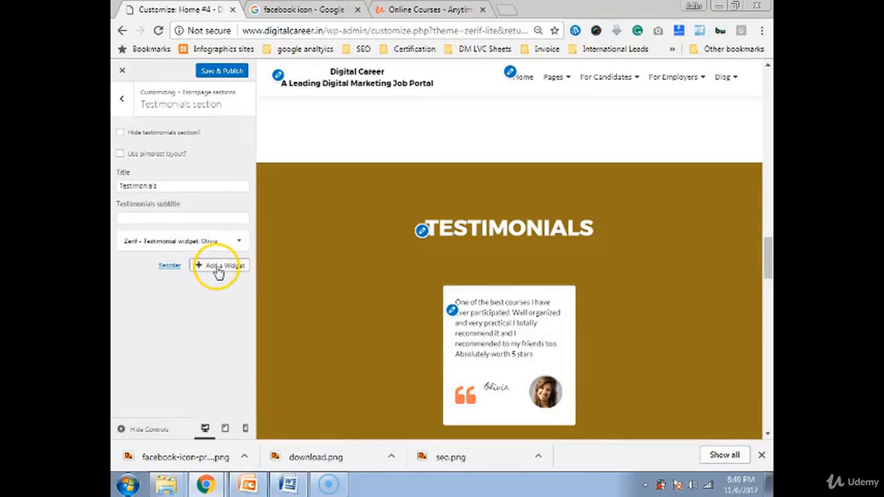
- Add a second Zerif - Testimonial widget to the Testimonials section
click(212, 267)
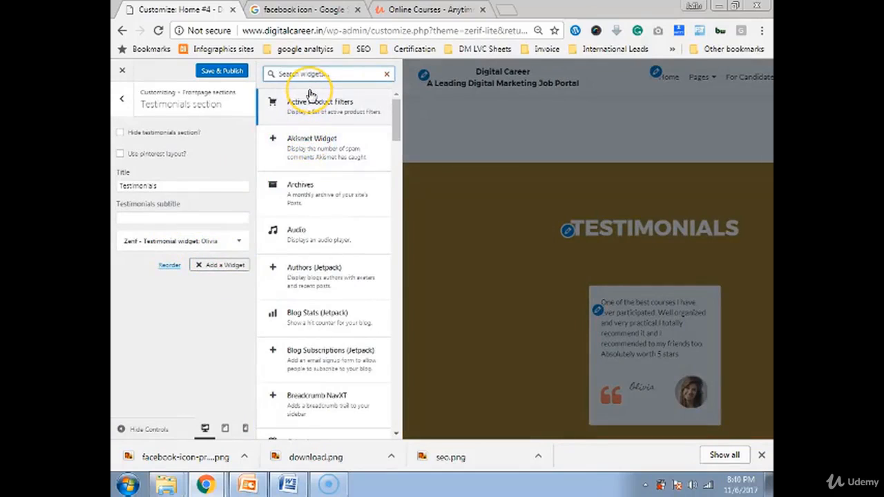
text(test)
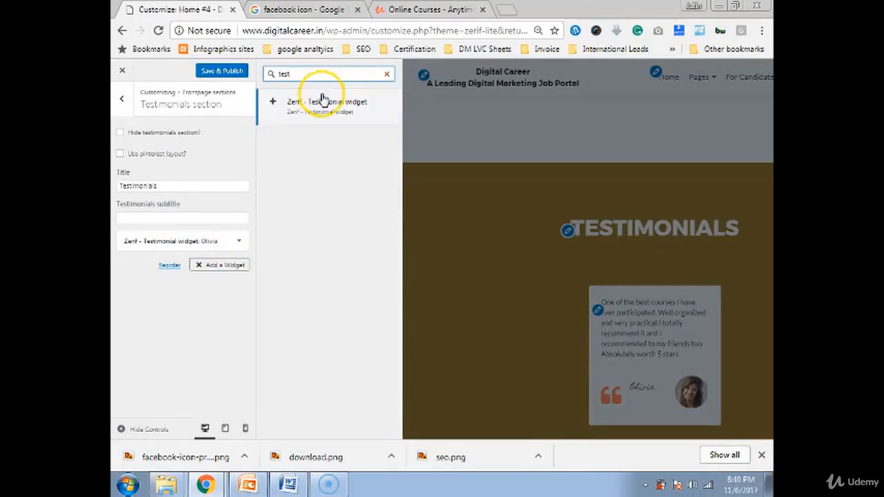
click(326, 102)
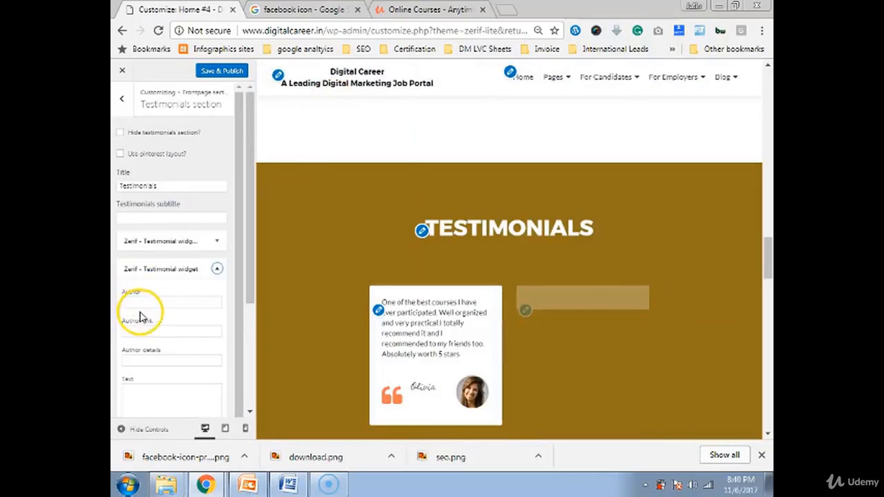
- Paste another Udemy review into the new testimonial's Text and enter the reviewer's name as author
click(398, 9)
scroll(371, 304, down, 2)
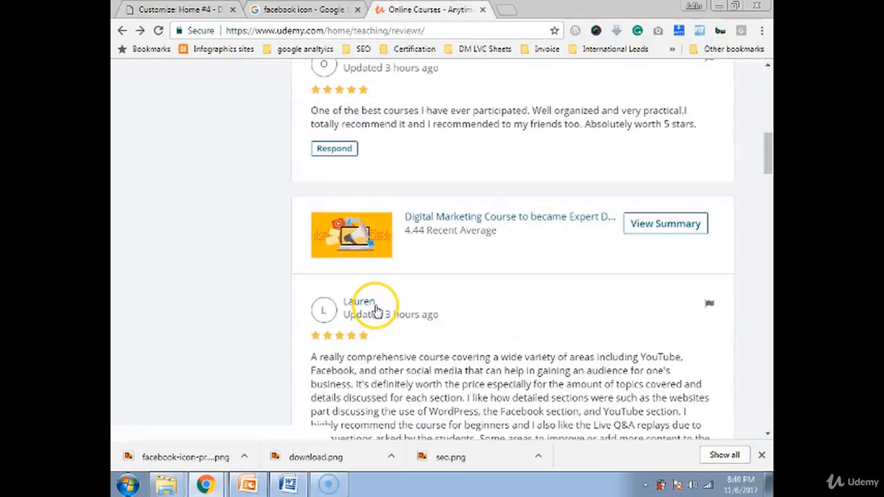
scroll(315, 360, down, 2)
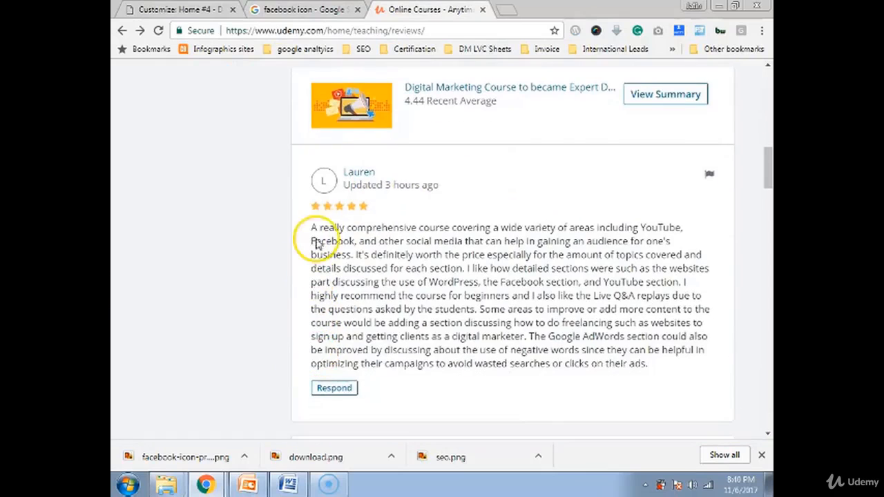
drag(311, 228, 661, 366)
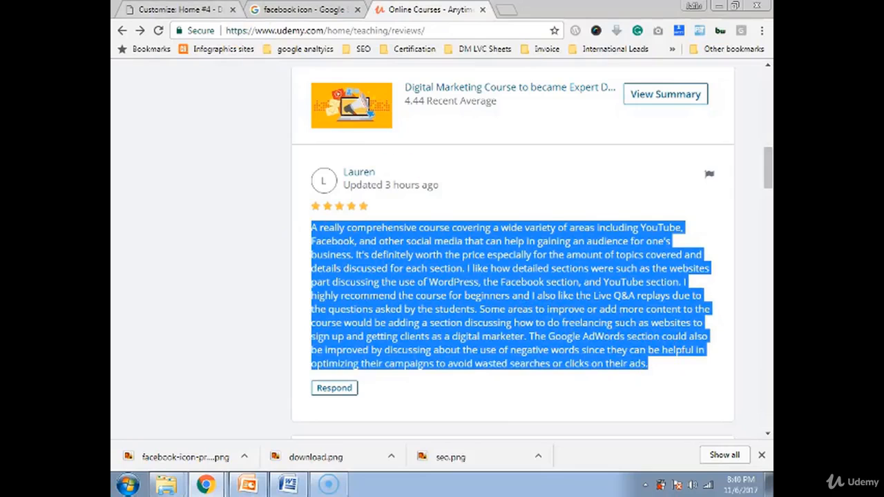
click(181, 10)
click(136, 402)
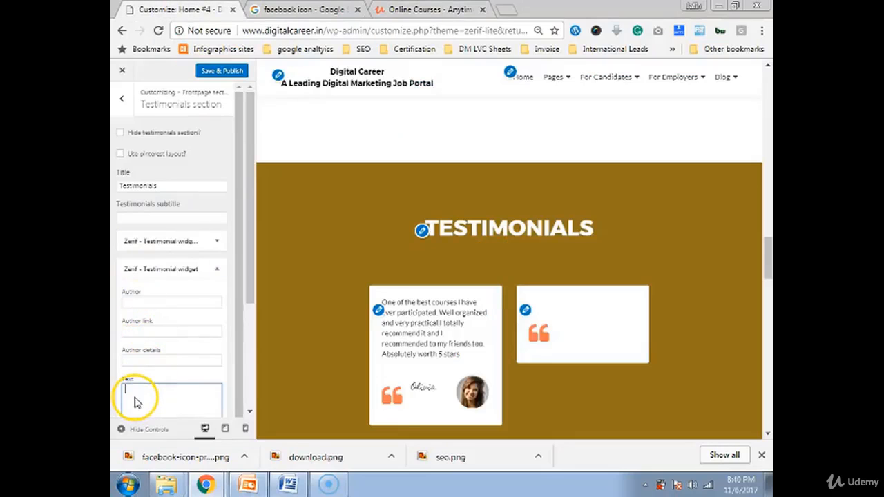
key(ctrl+v)
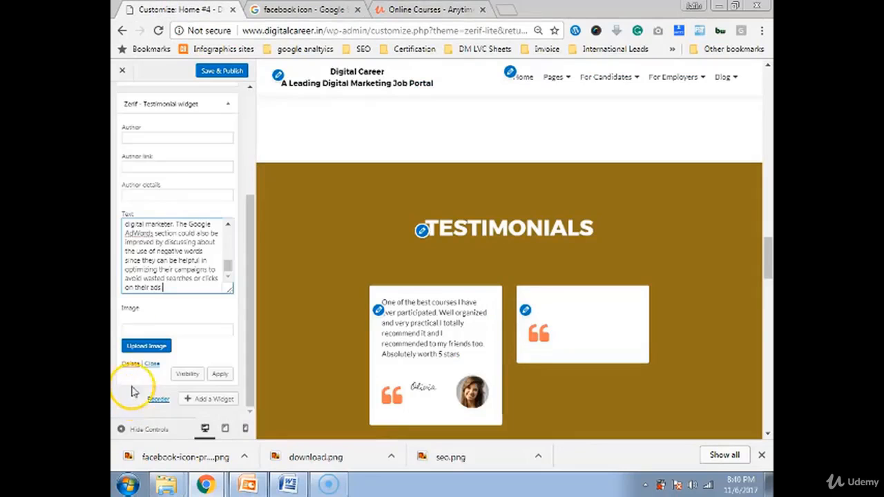
click(142, 138)
text(La)
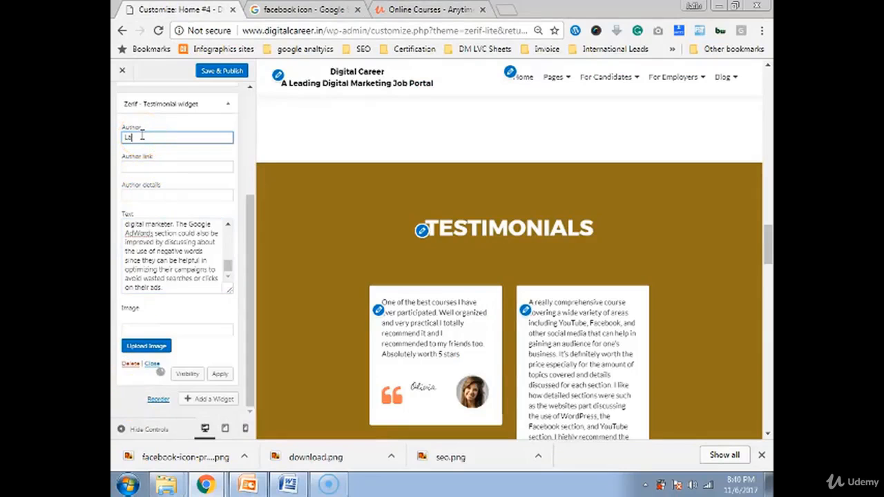
text(uren)
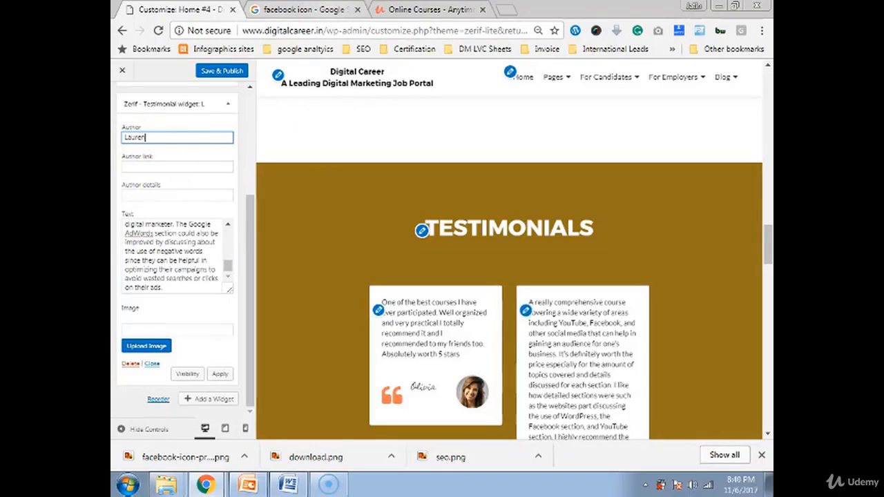
- Trim the testimonial text so it ends after the first sentence at 'business.'
click(397, 9)
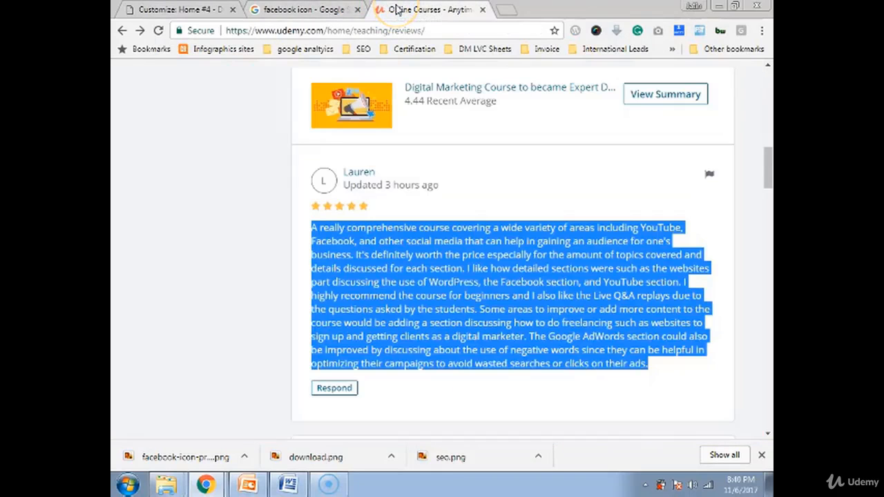
click(180, 9)
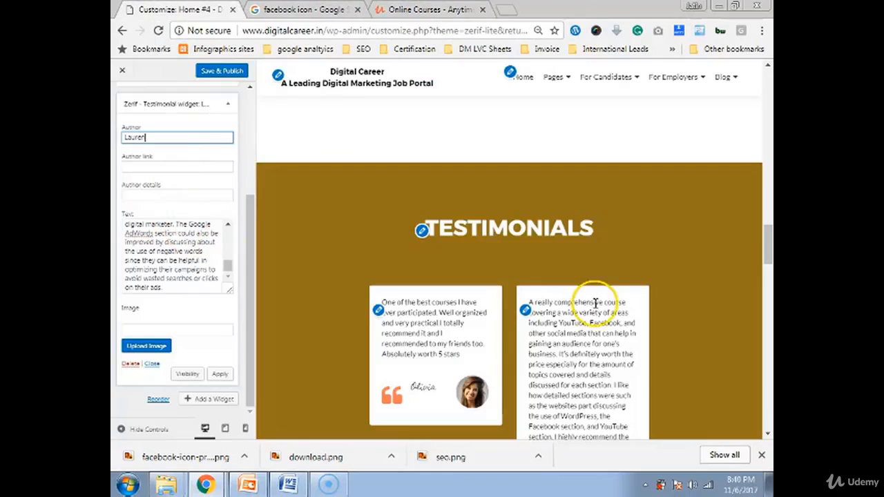
scroll(592, 306, down, 2)
scroll(598, 309, down, 3)
scroll(601, 326, up, 1)
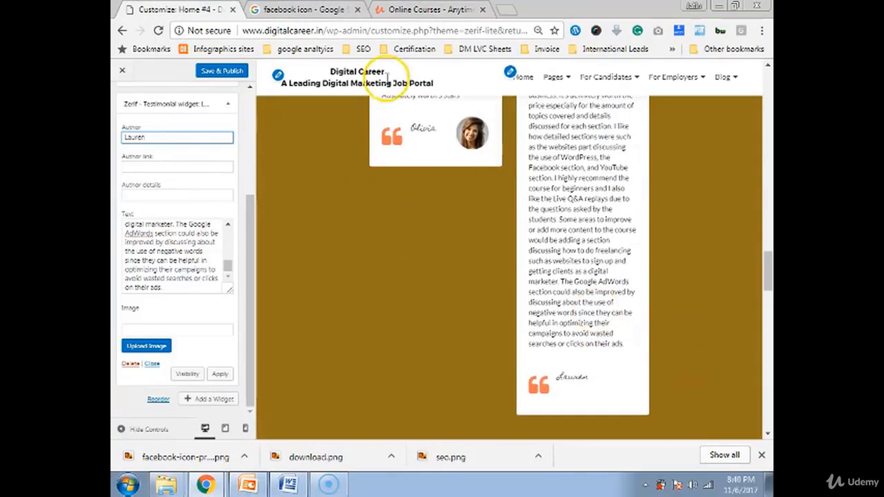
scroll(515, 196, up, 2)
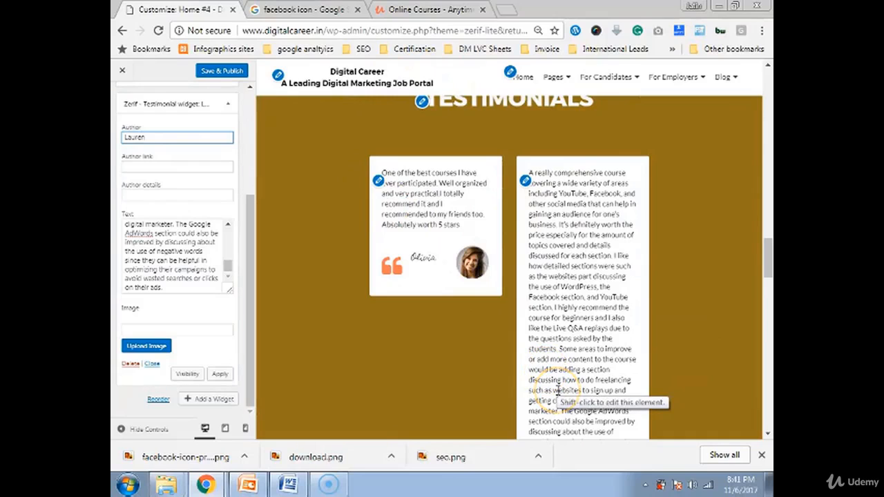
scroll(342, 355, up, 1)
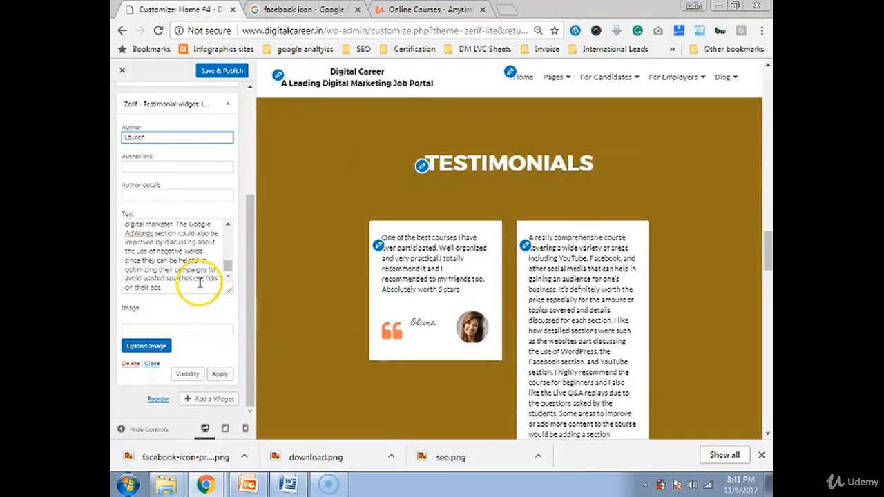
scroll(178, 279, up, 1)
scroll(179, 278, up, 1)
scroll(177, 275, up, 3)
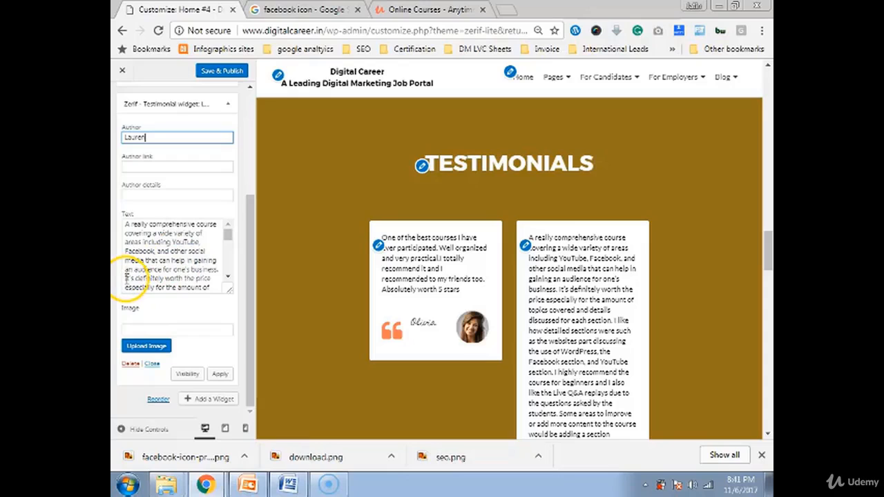
drag(126, 278, 315, 357)
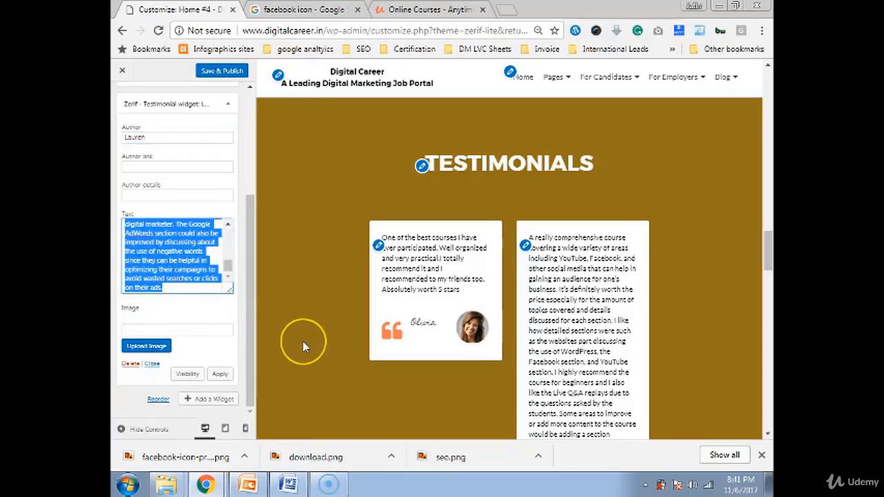
key(BackSpace)
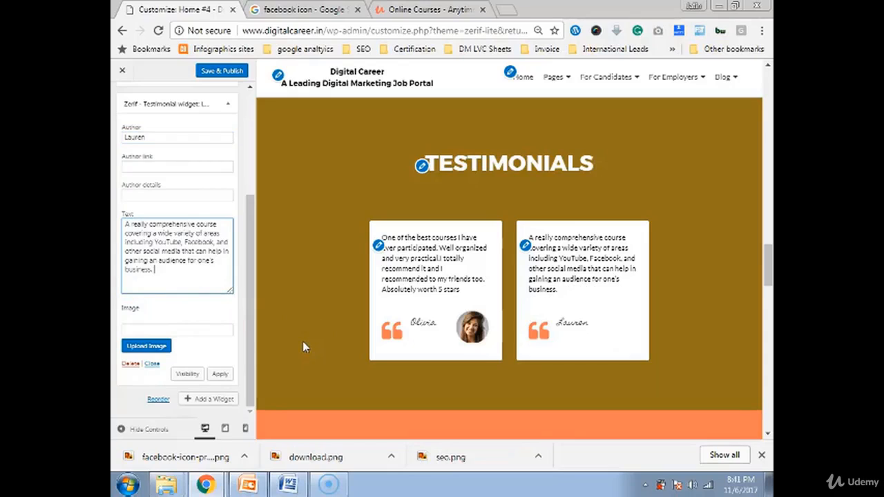
- Insert the young man's profile photo from the Media Library as the second testimonial's image
click(150, 355)
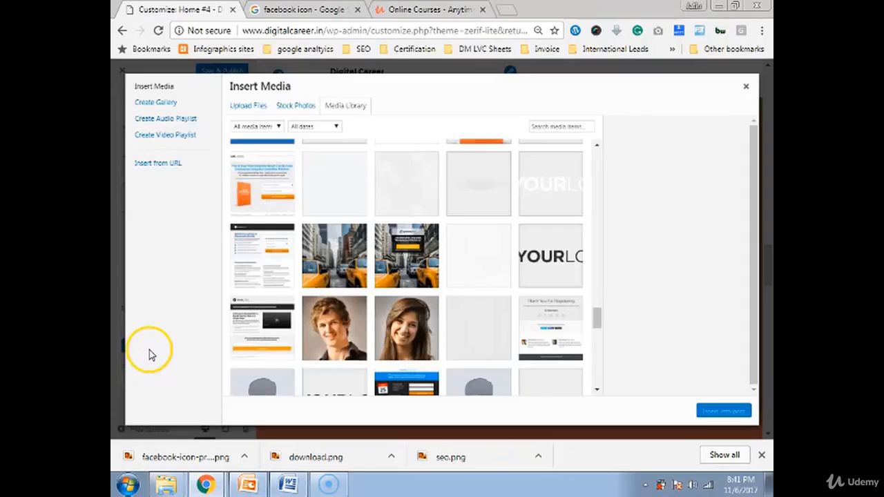
scroll(414, 335, down, 5)
scroll(425, 343, down, 10)
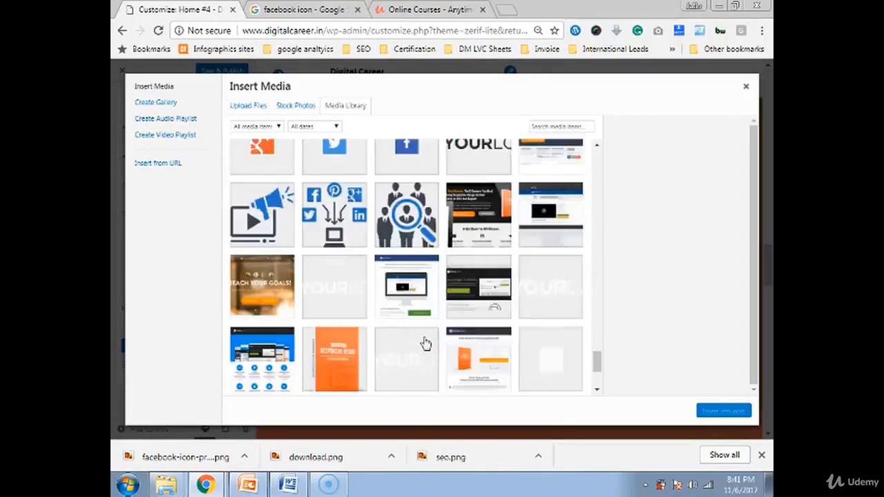
scroll(426, 344, up, 7)
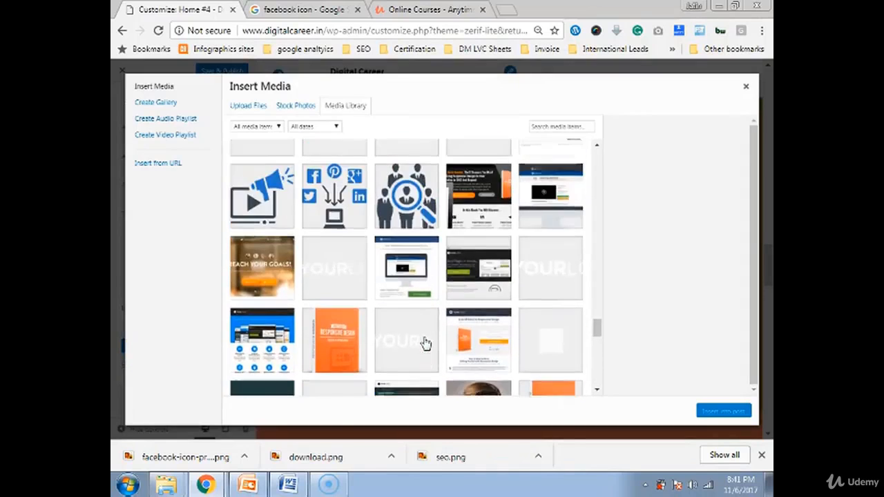
scroll(425, 343, up, 2)
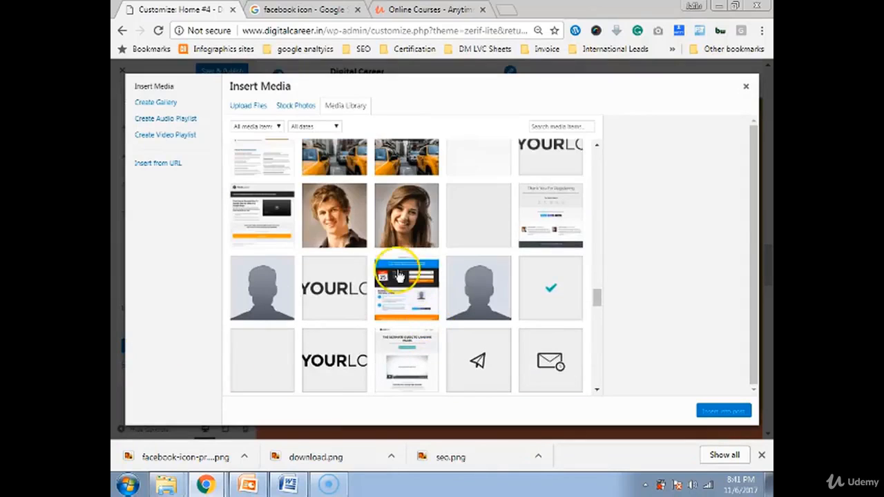
scroll(425, 238, up, 3)
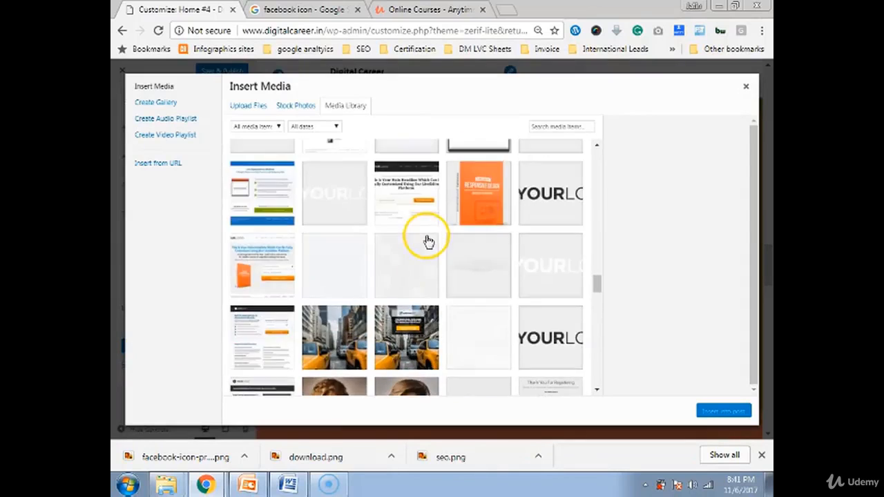
click(336, 391)
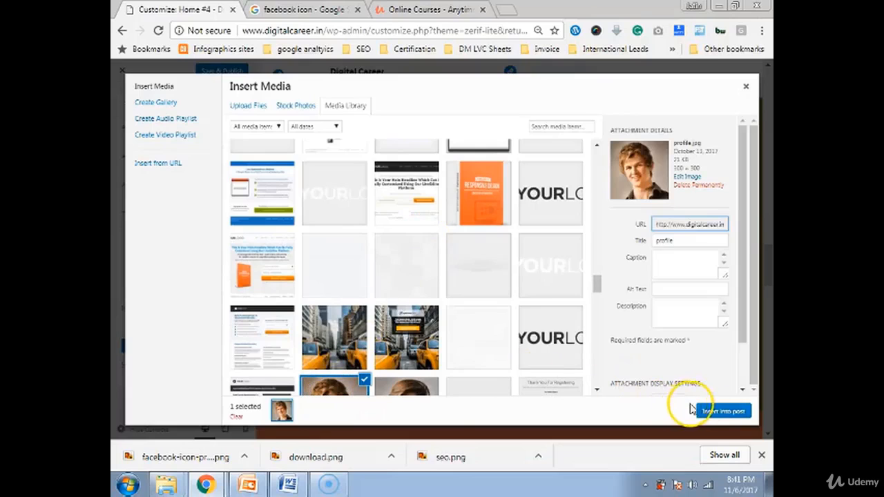
click(722, 411)
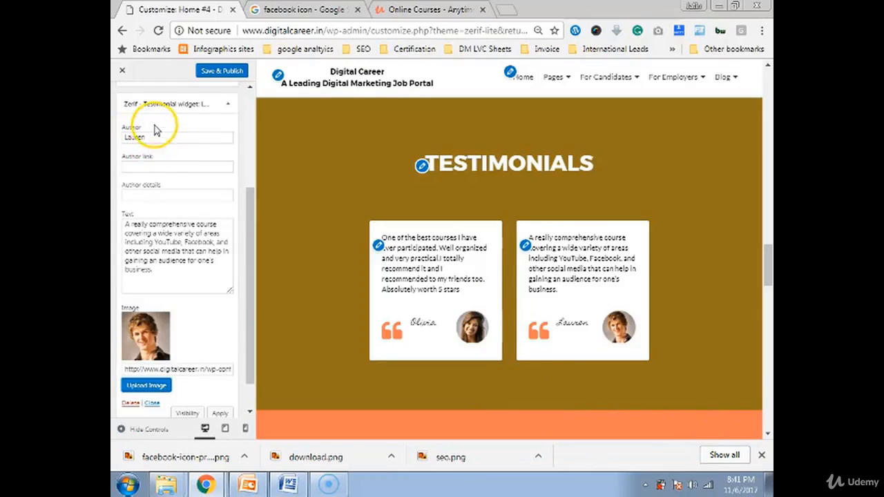
- Collapse the second testimonial, browse the other Udemy reviews, then return to the customizer
click(163, 103)
click(407, 9)
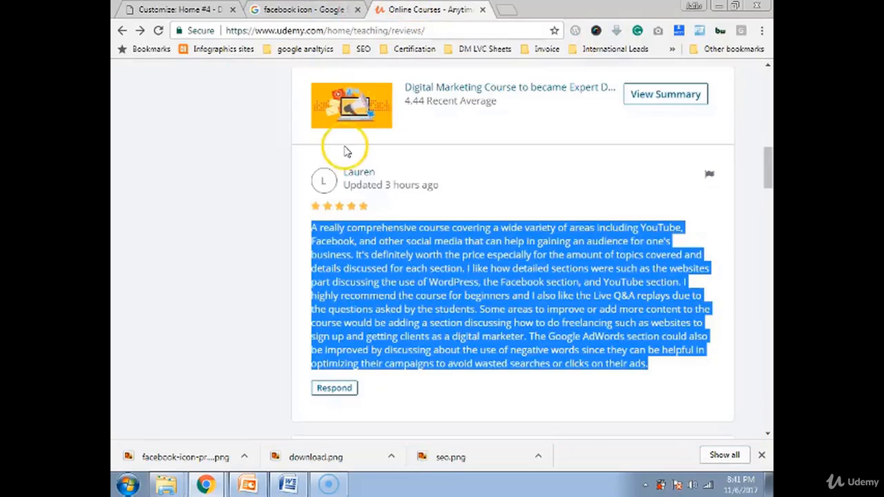
scroll(347, 151, up, 5)
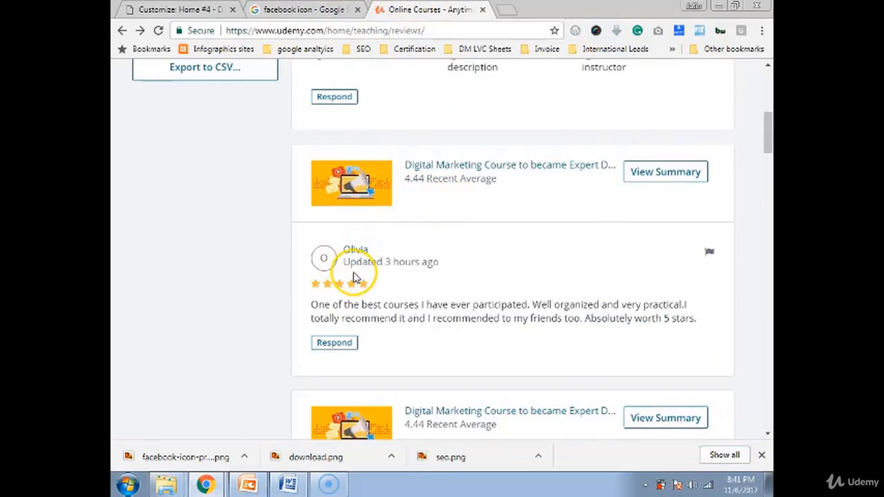
scroll(359, 280, up, 5)
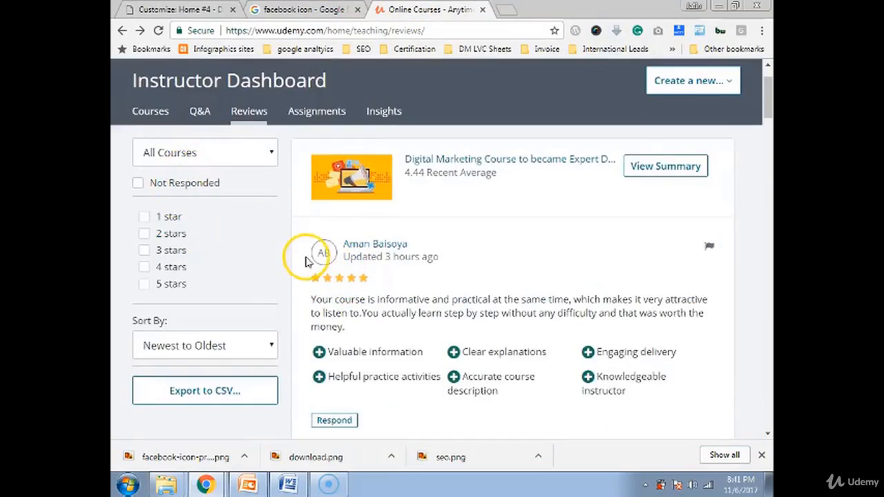
scroll(306, 261, down, 20)
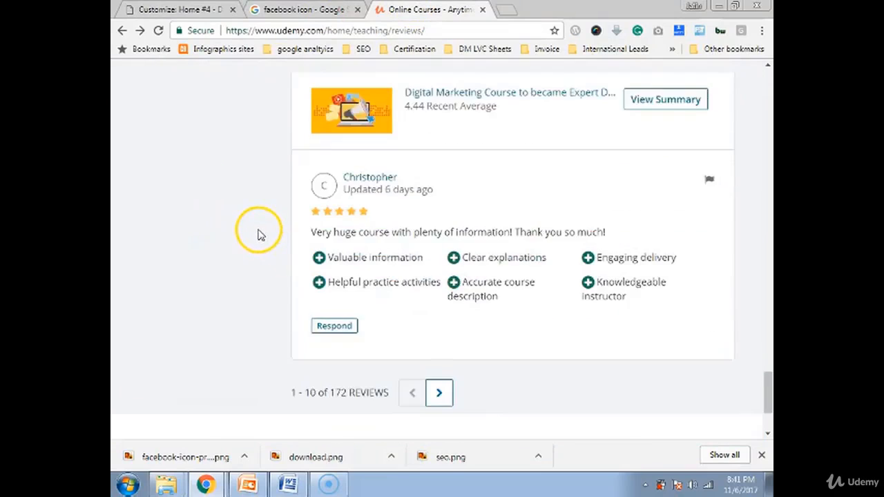
scroll(260, 235, down, 2)
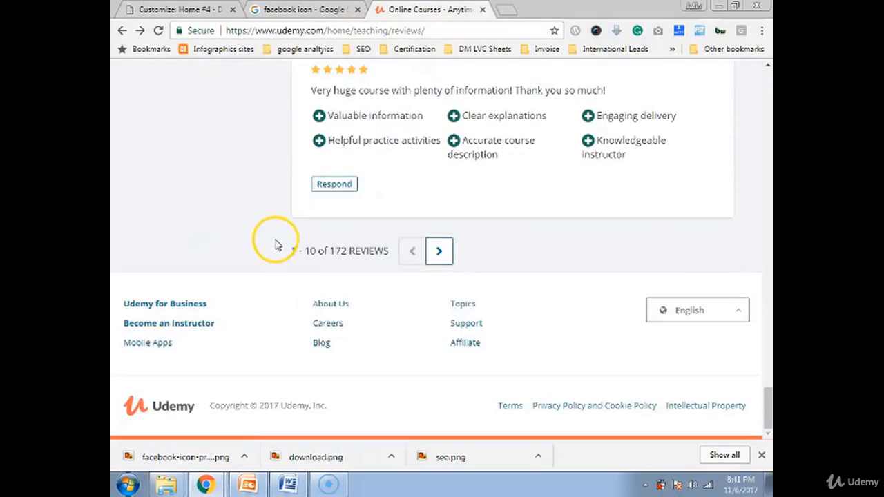
click(181, 10)
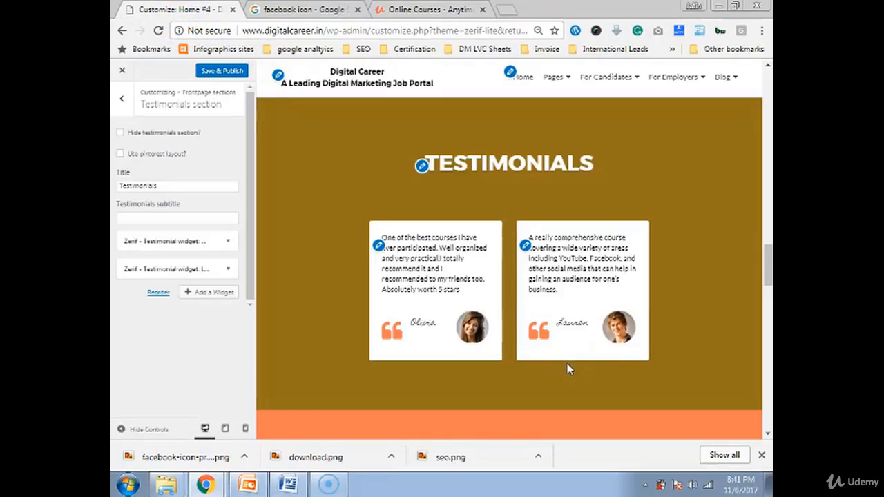
scroll(570, 325, down, 5)
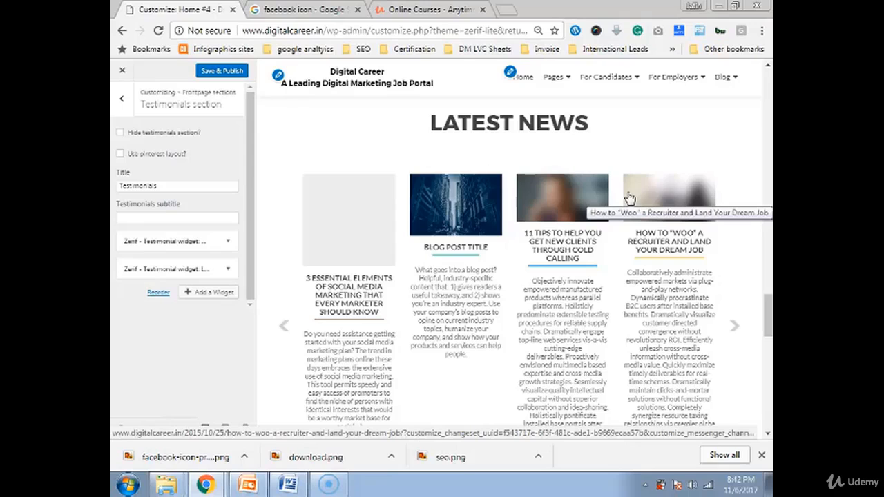
scroll(449, 379, down, 8)
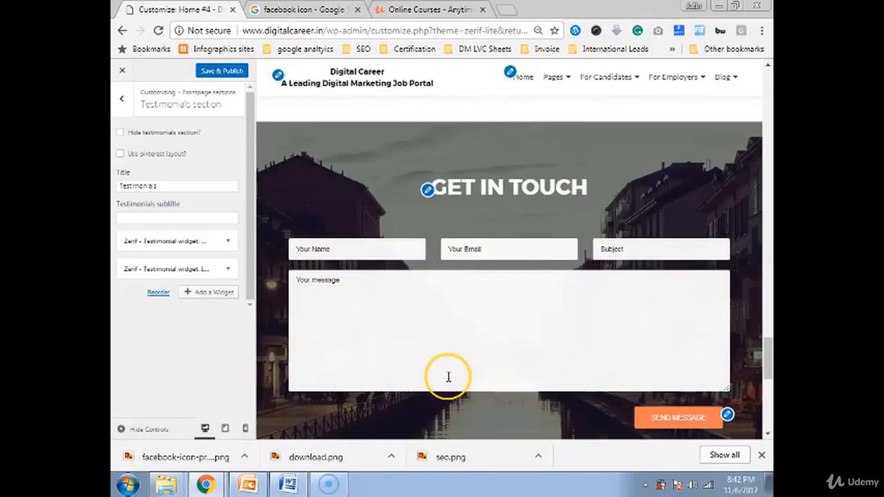